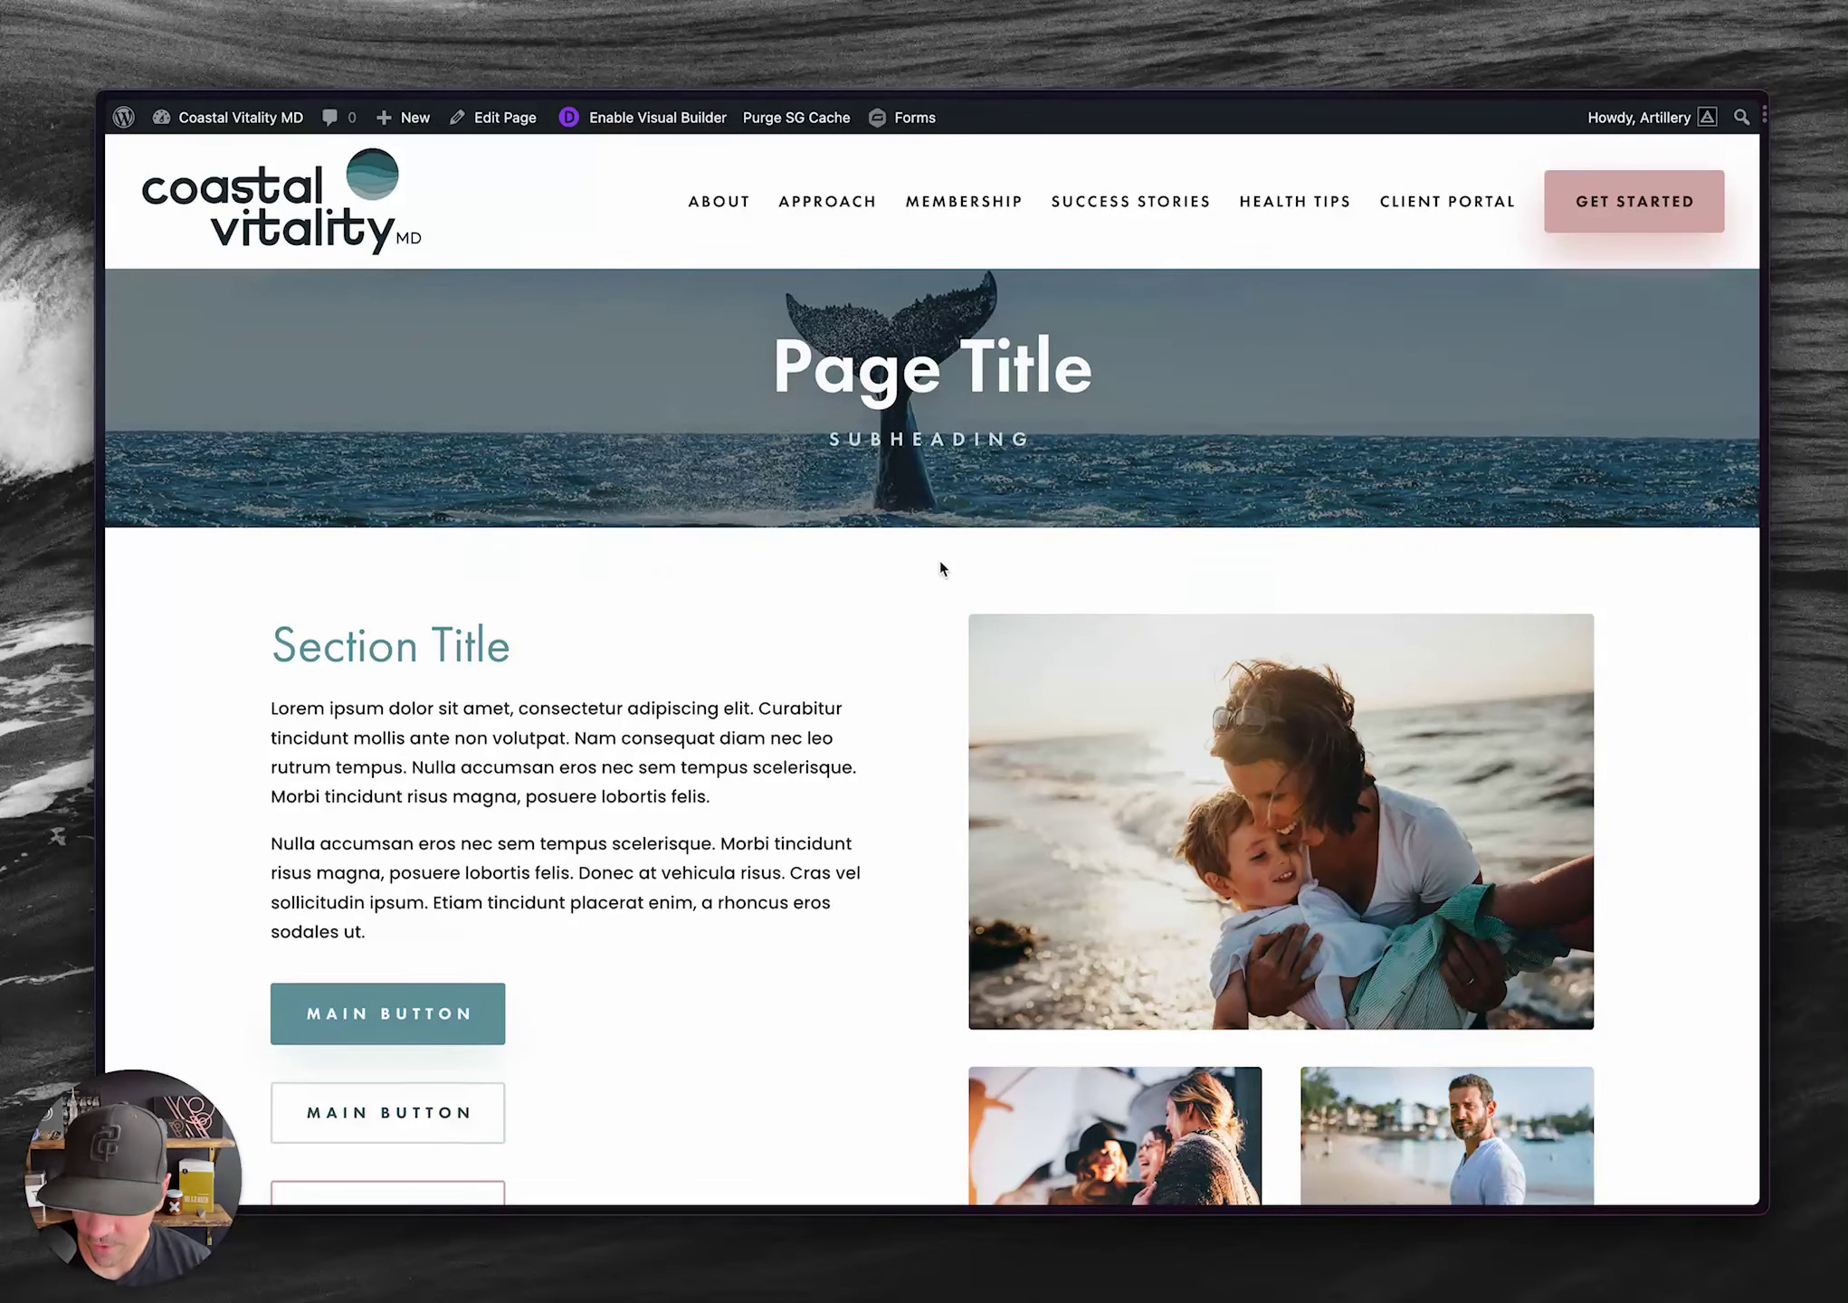
- Switch to the Coastal Vitality MD home page and review it from wave hero to footer and back
{"action": "key", "text": "ctrl+Tab"}
{"action": "key", "text": "ctrl+Tab"}
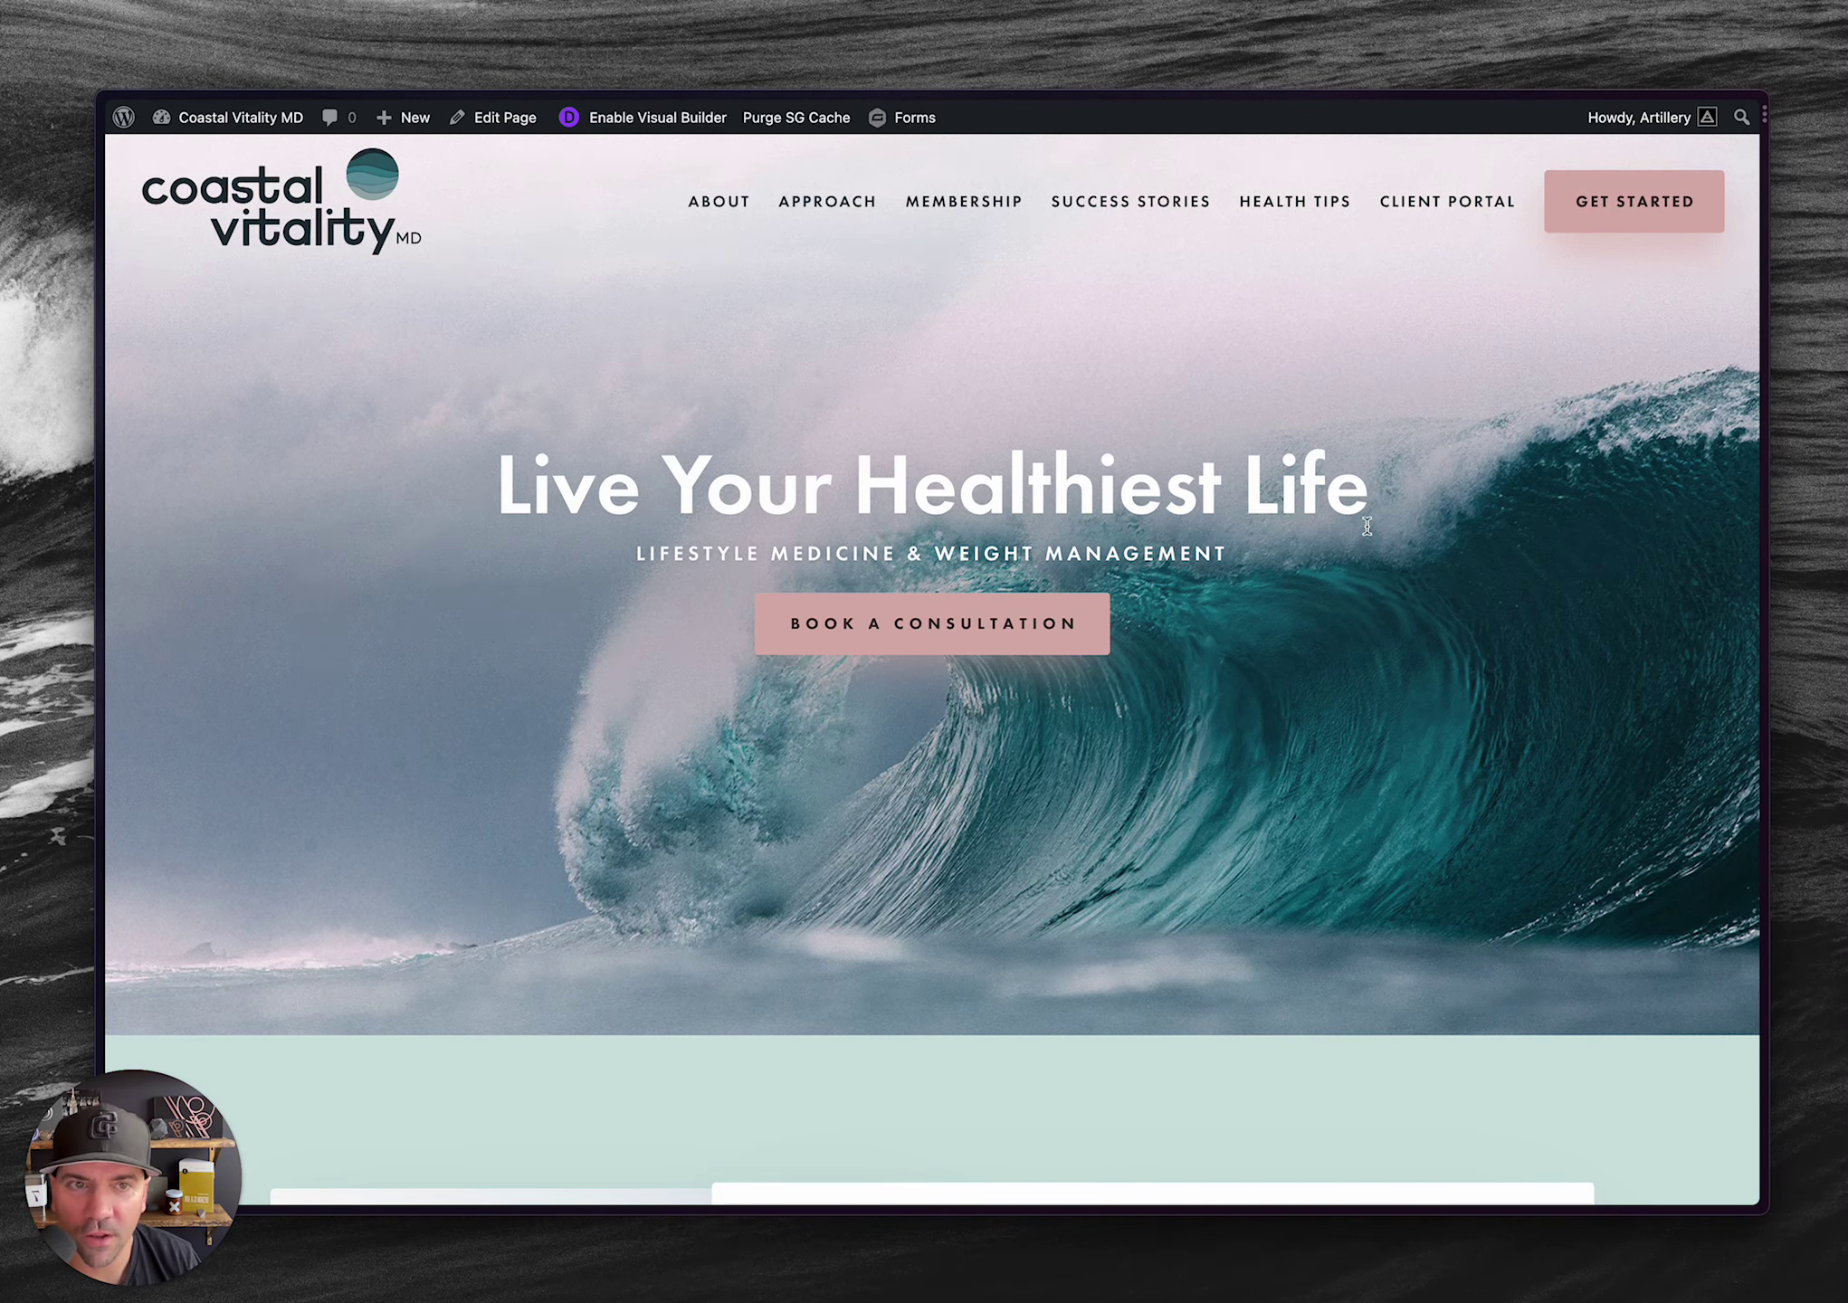
{"action": "scroll", "coordinate": [1358, 534], "scroll_direction": "down", "scroll_amount": 15}
{"action": "scroll", "coordinate": [1353, 535], "scroll_direction": "down", "scroll_amount": 15}
{"action": "scroll", "coordinate": [1353, 536], "scroll_direction": "down", "scroll_amount": 14}
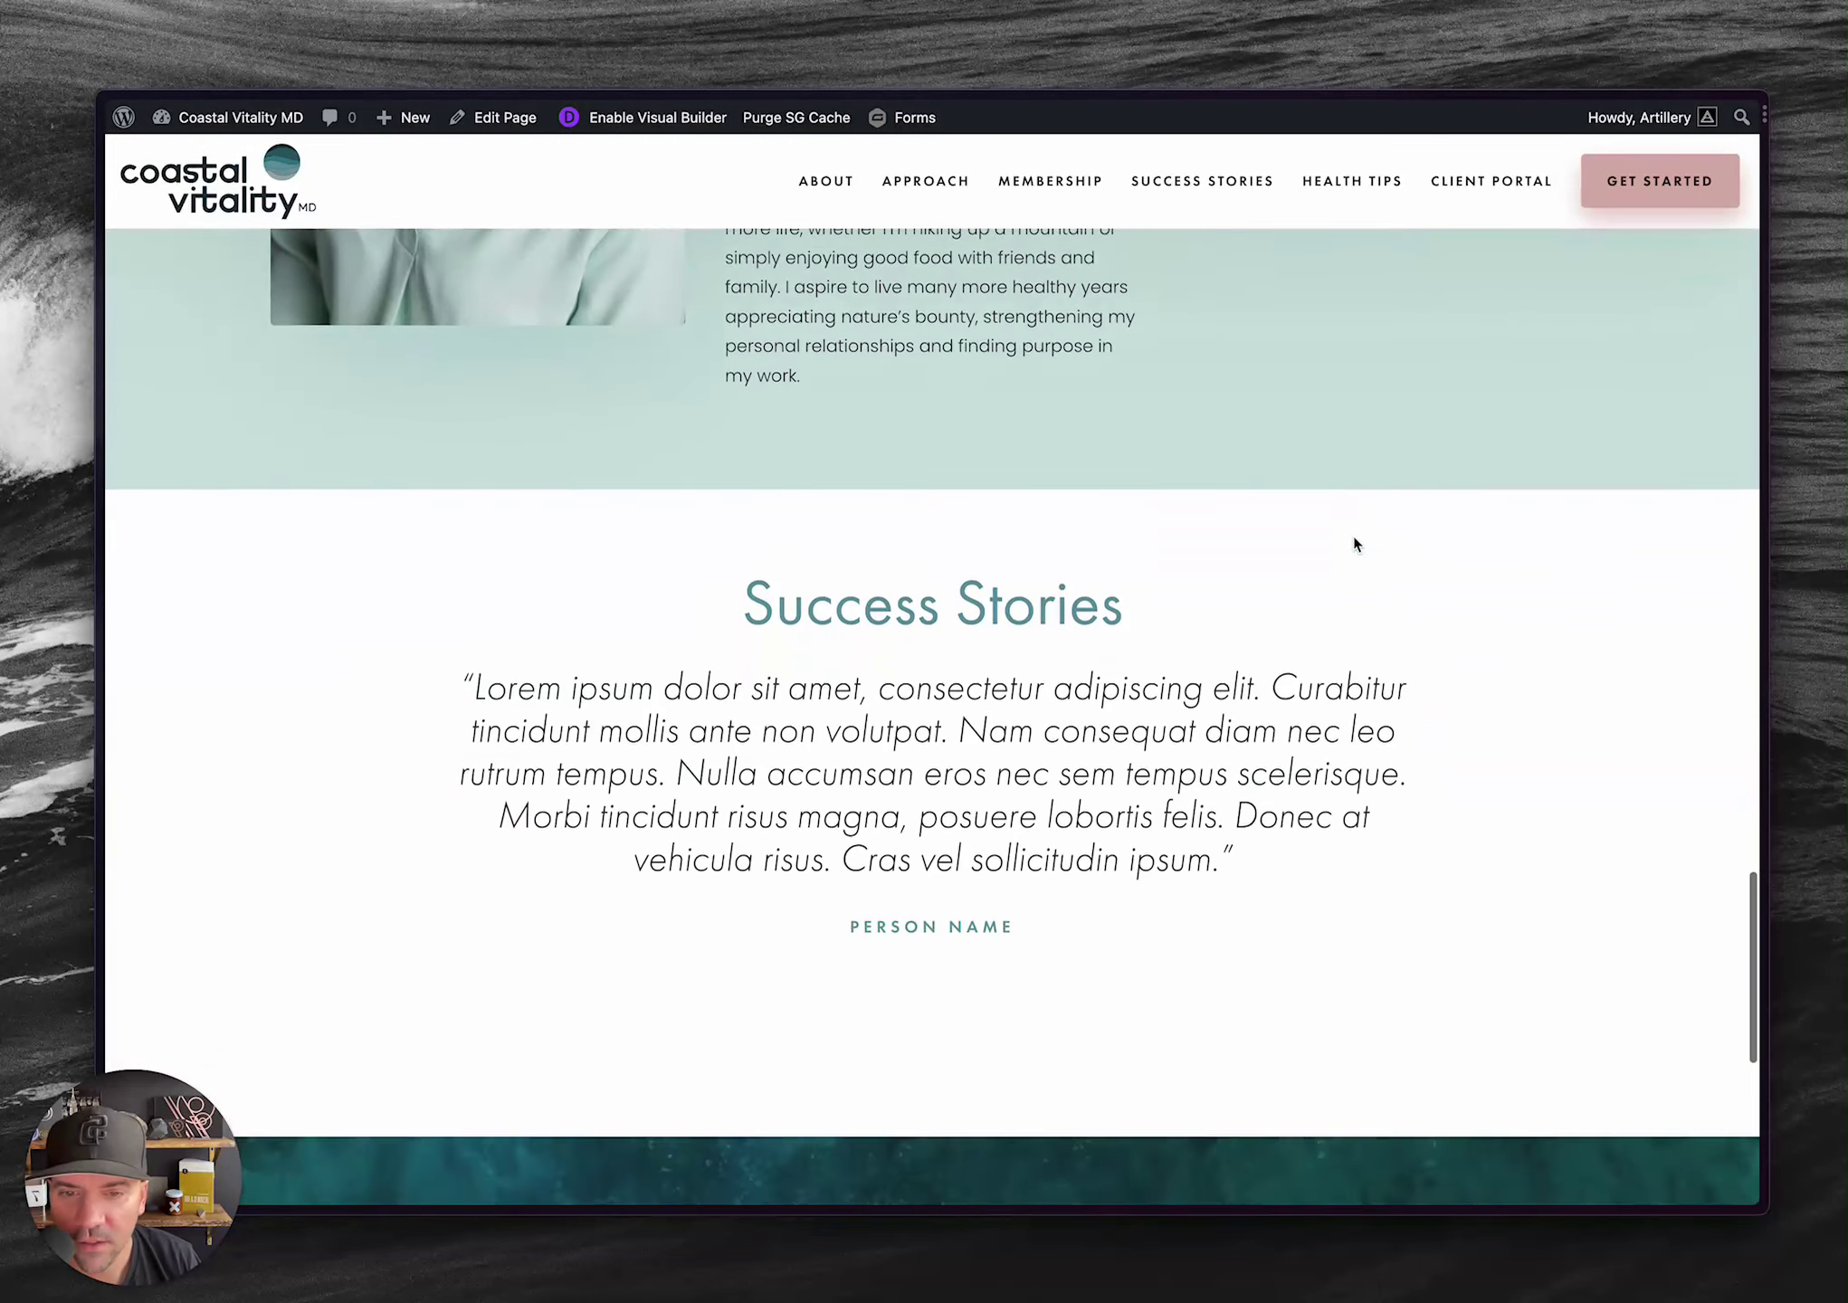
{"action": "scroll", "coordinate": [1353, 543], "scroll_direction": "down", "scroll_amount": 8}
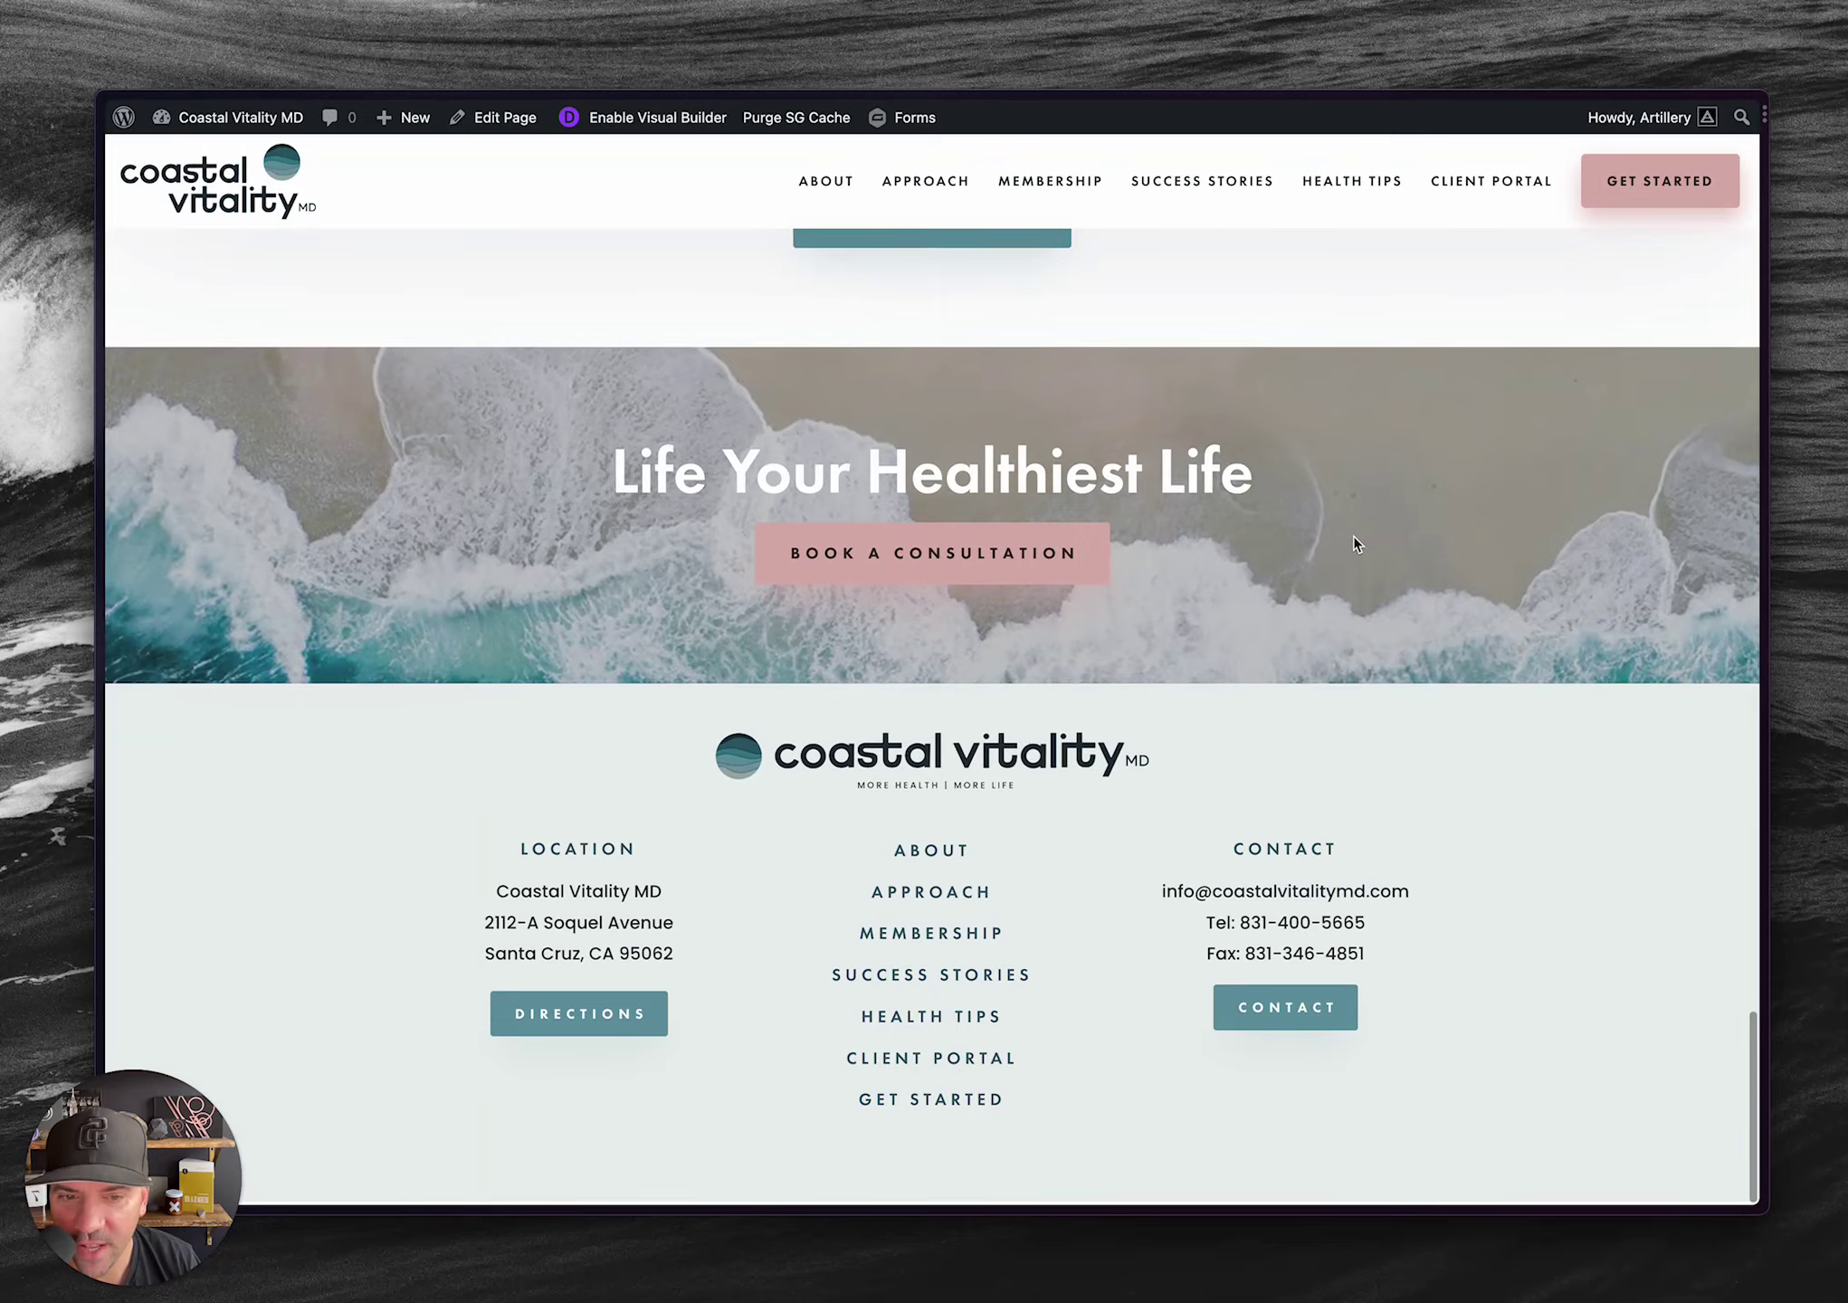
{"action": "scroll", "coordinate": [1353, 543], "scroll_direction": "up", "scroll_amount": 20}
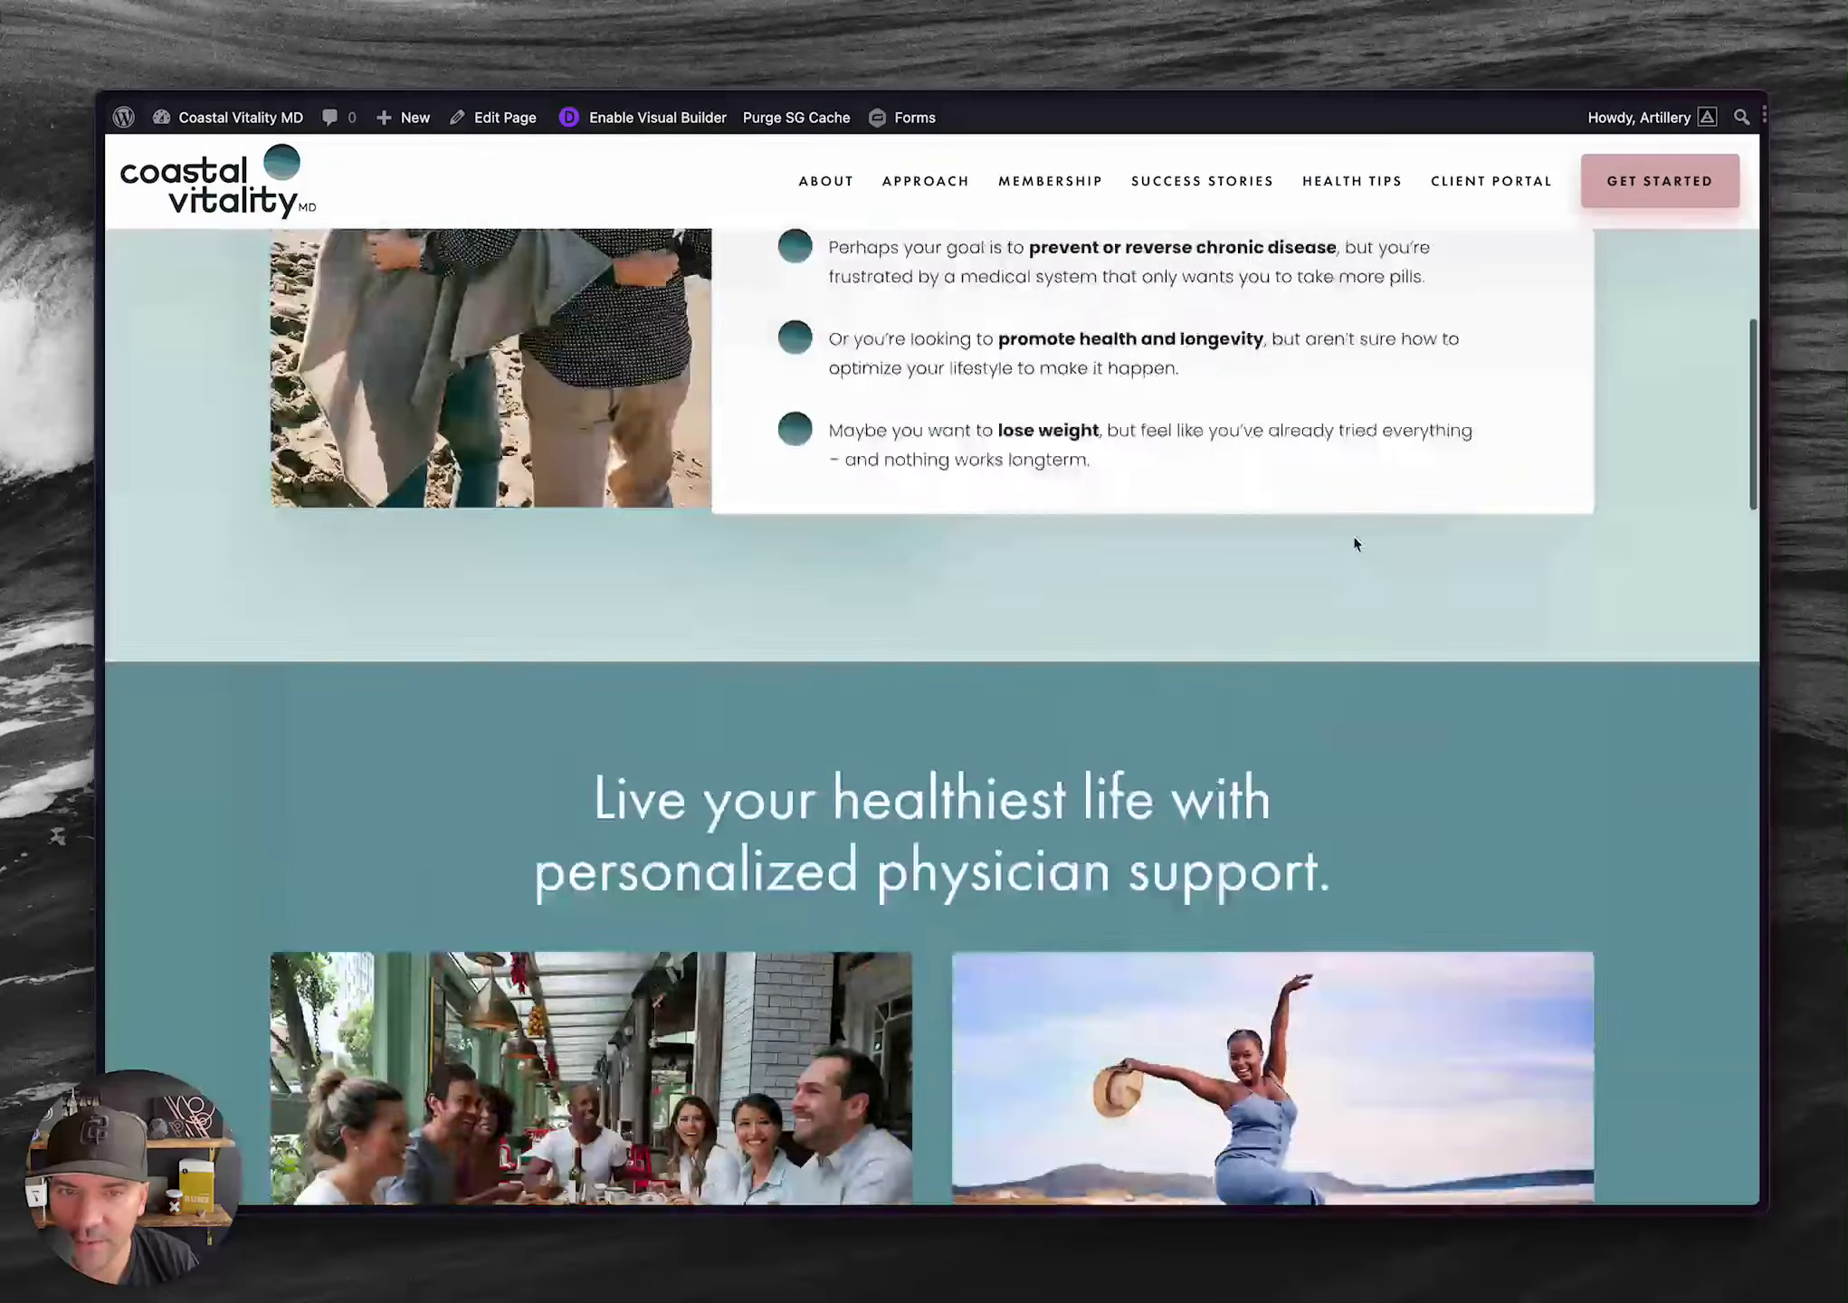
{"action": "scroll", "coordinate": [1353, 543], "scroll_direction": "up", "scroll_amount": 10}
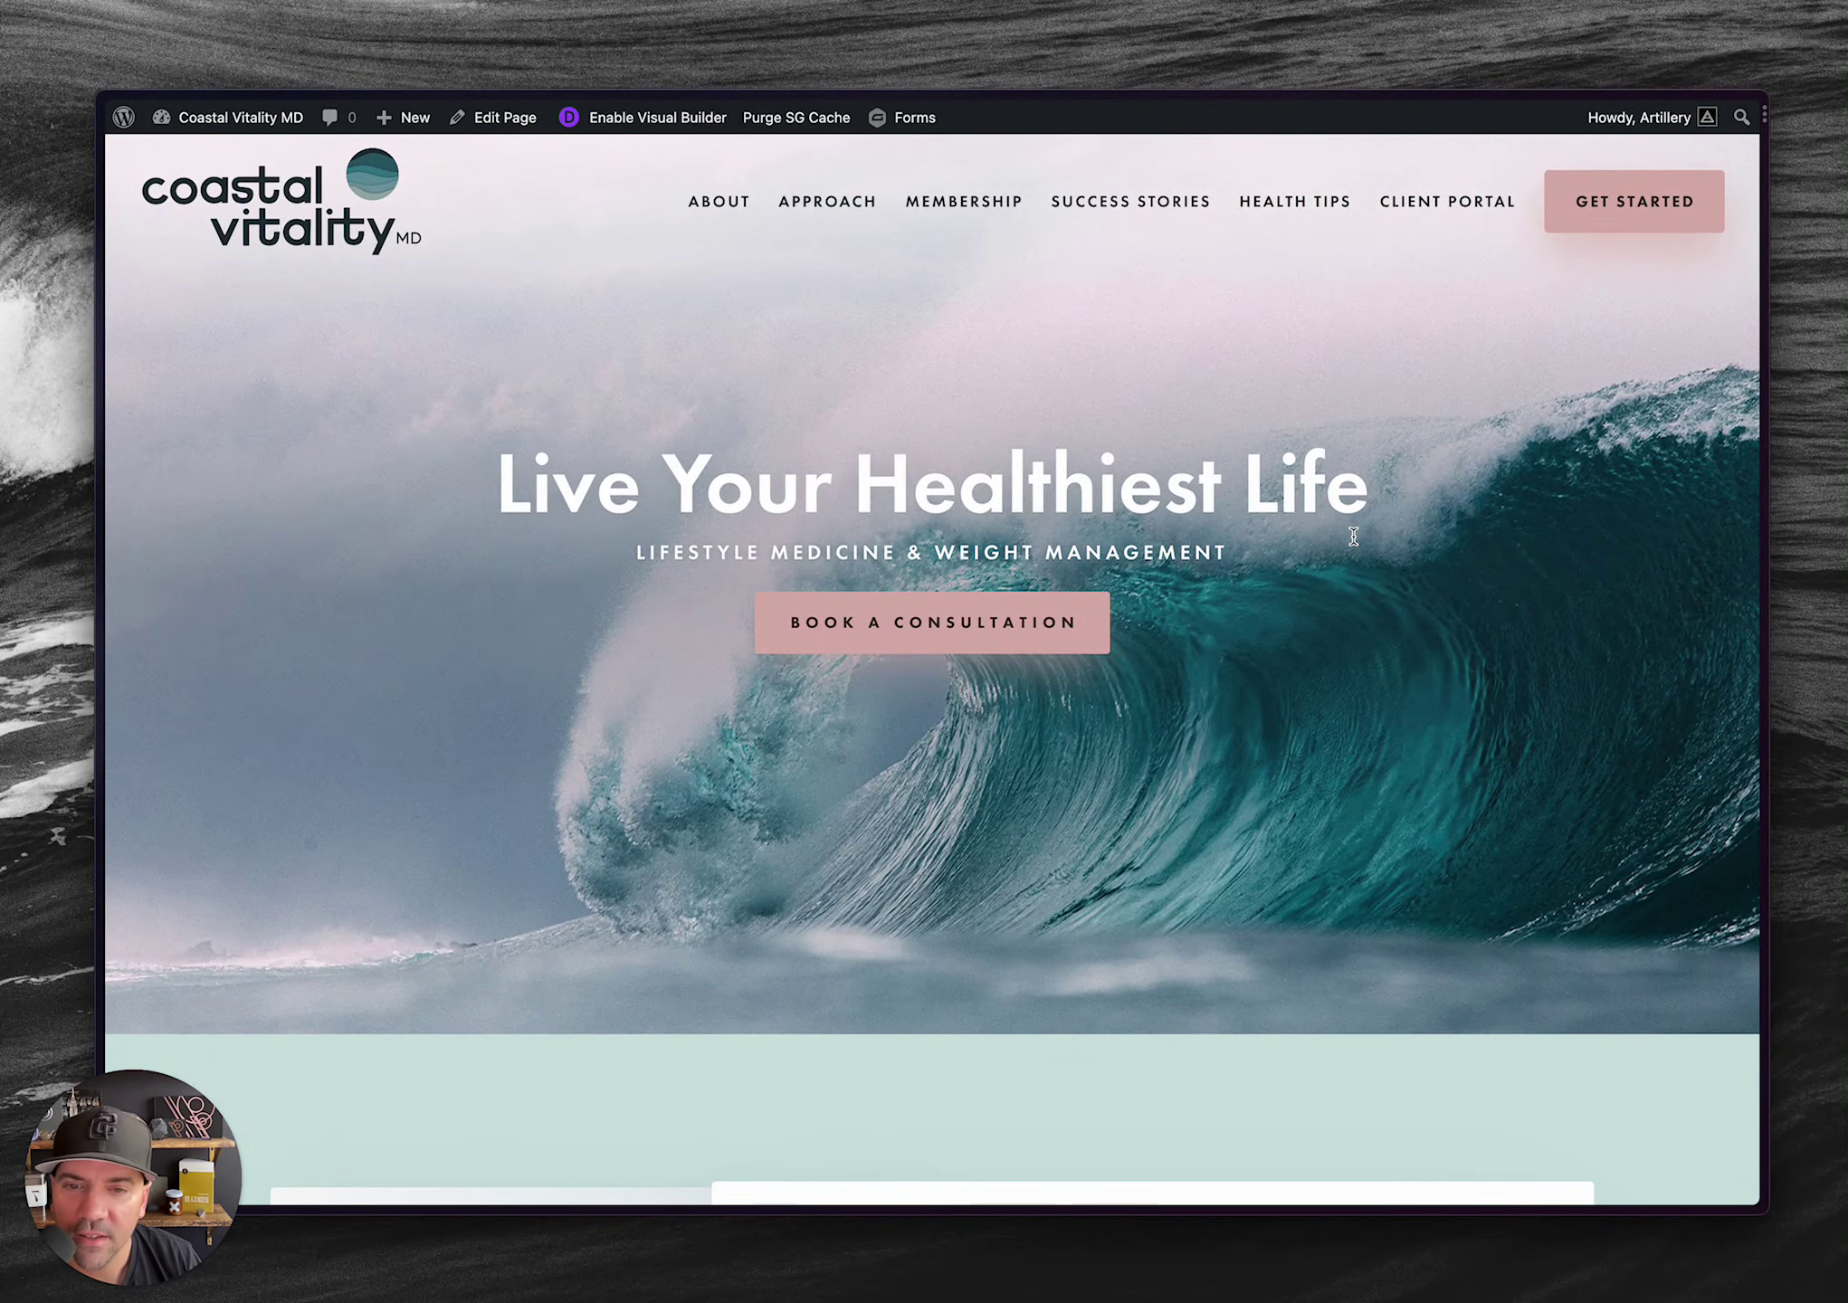
{"action": "scroll", "coordinate": [1353, 535], "scroll_direction": "down", "scroll_amount": 5}
{"action": "scroll", "coordinate": [936, 815], "scroll_direction": "down", "scroll_amount": 12}
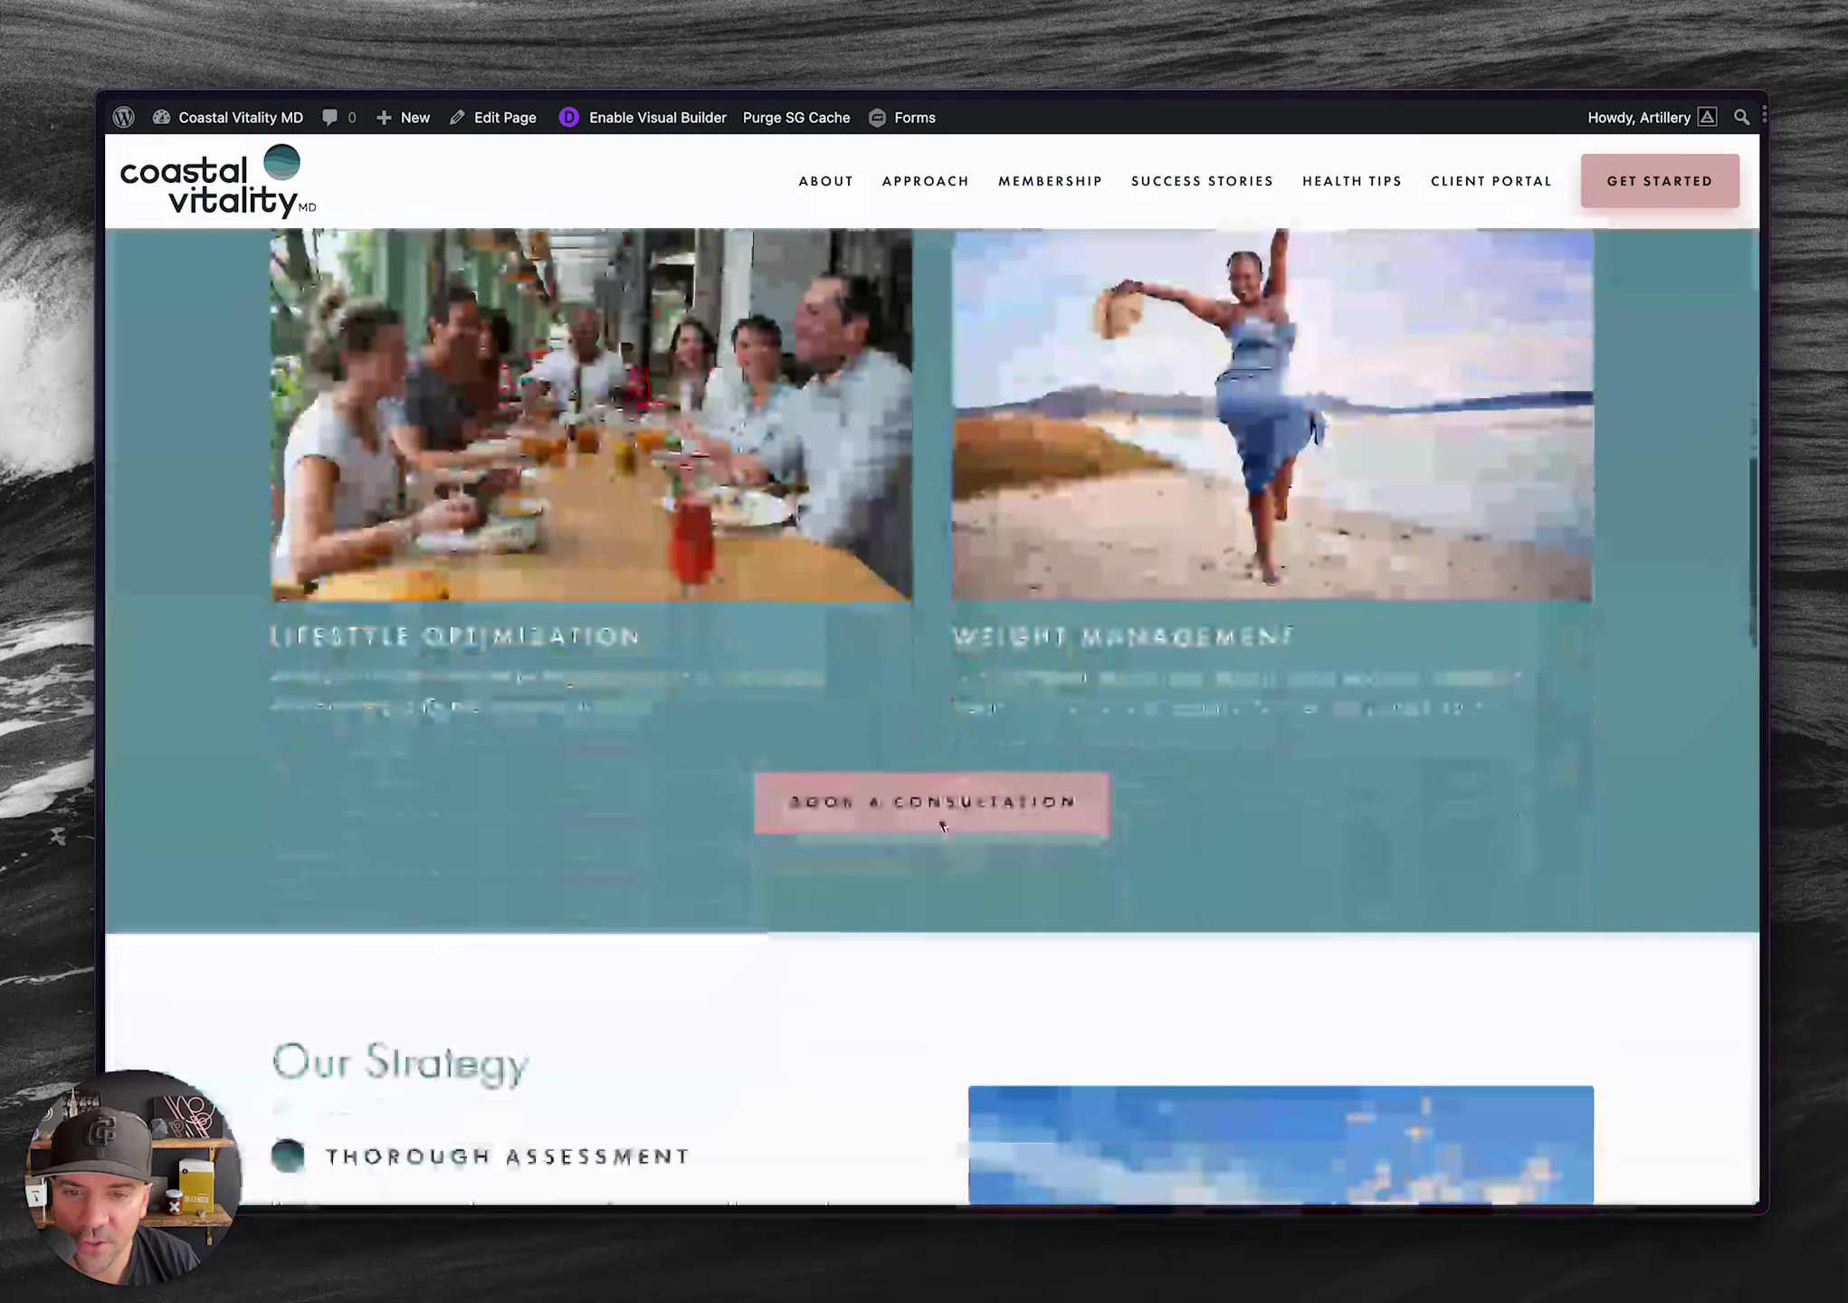
{"action": "scroll", "coordinate": [941, 826], "scroll_direction": "down", "scroll_amount": 2}
{"action": "scroll", "coordinate": [937, 815], "scroll_direction": "up", "scroll_amount": 15}
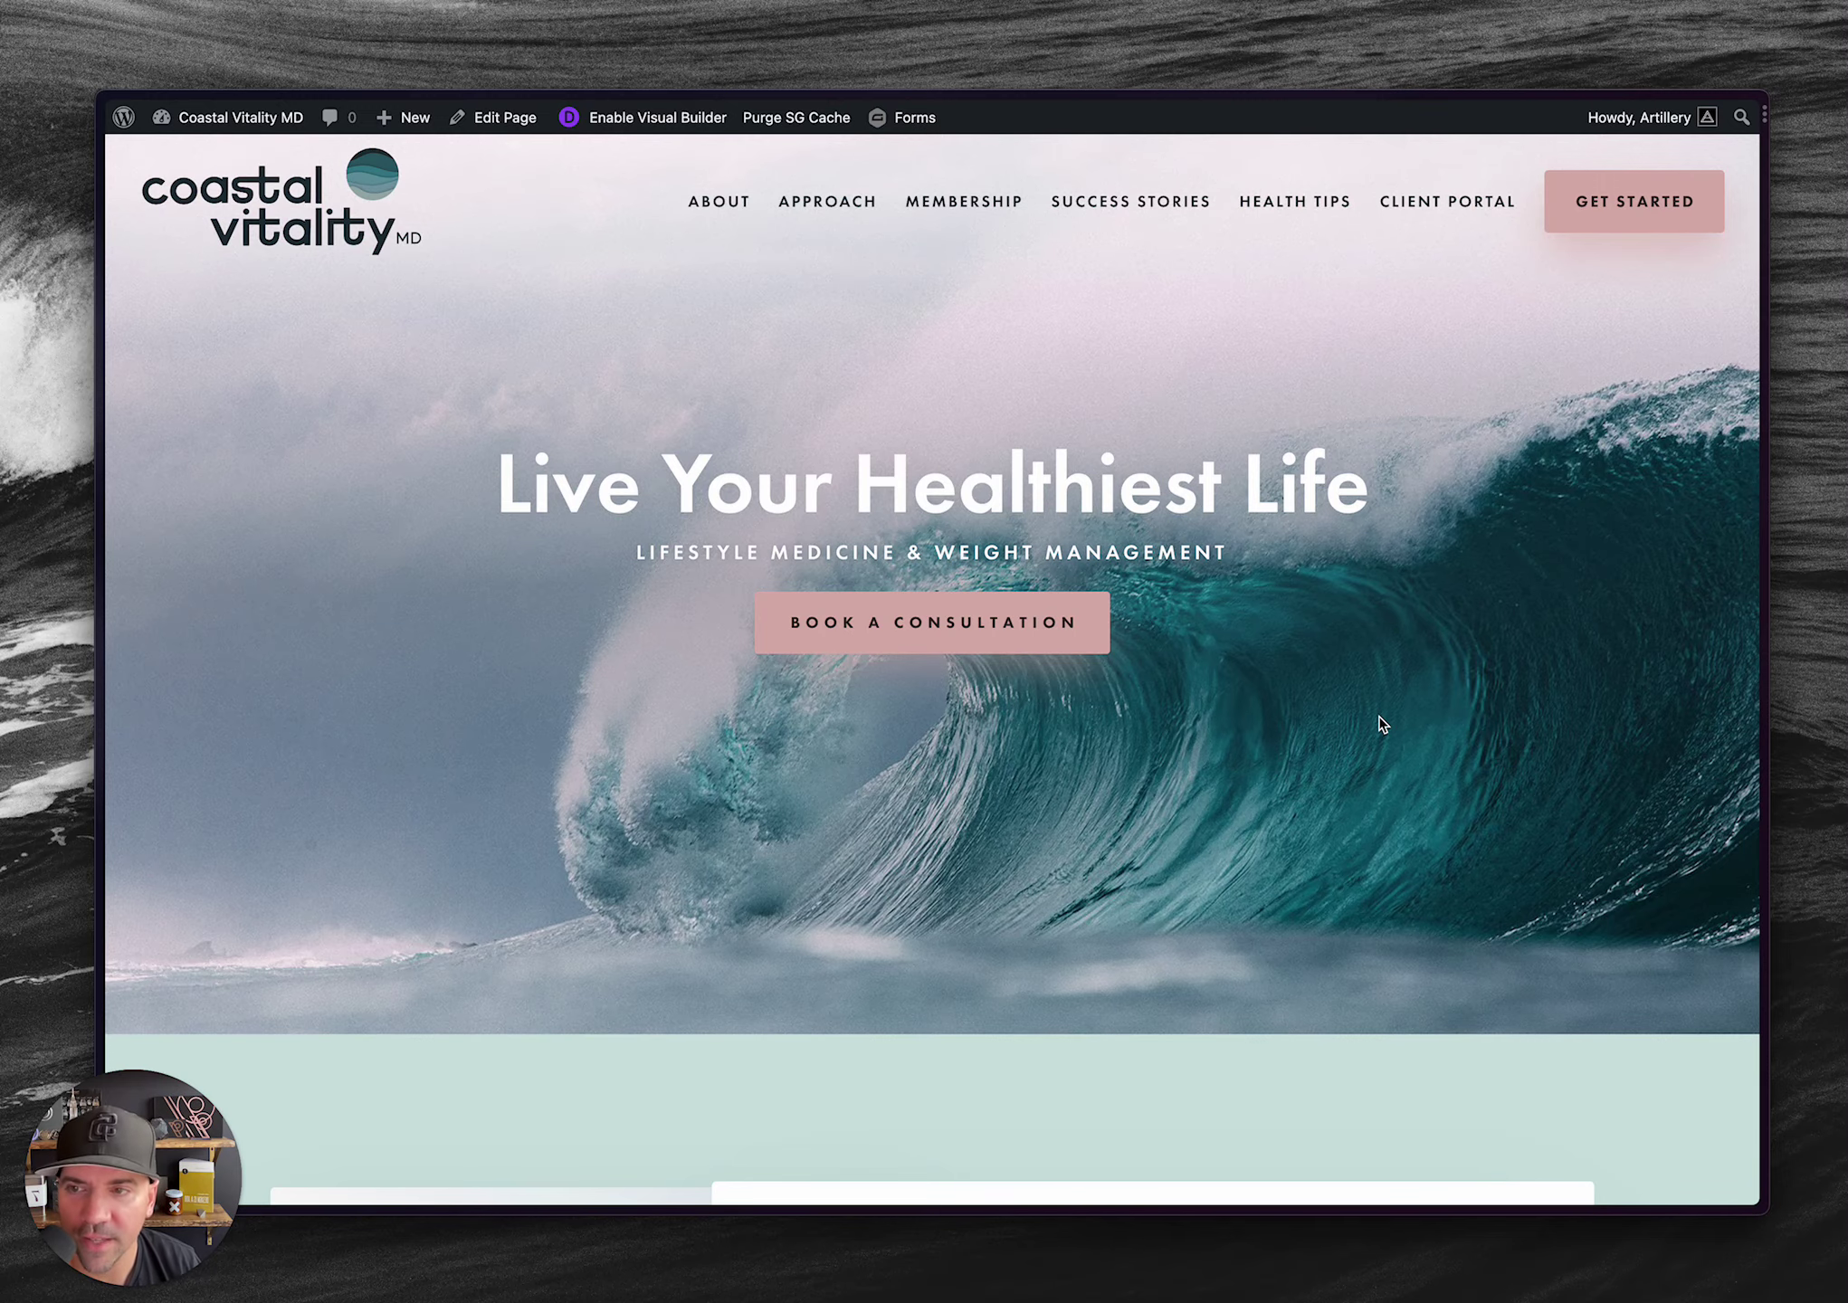
{"action": "scroll", "coordinate": [1300, 650], "scroll_direction": "down", "scroll_amount": 20}
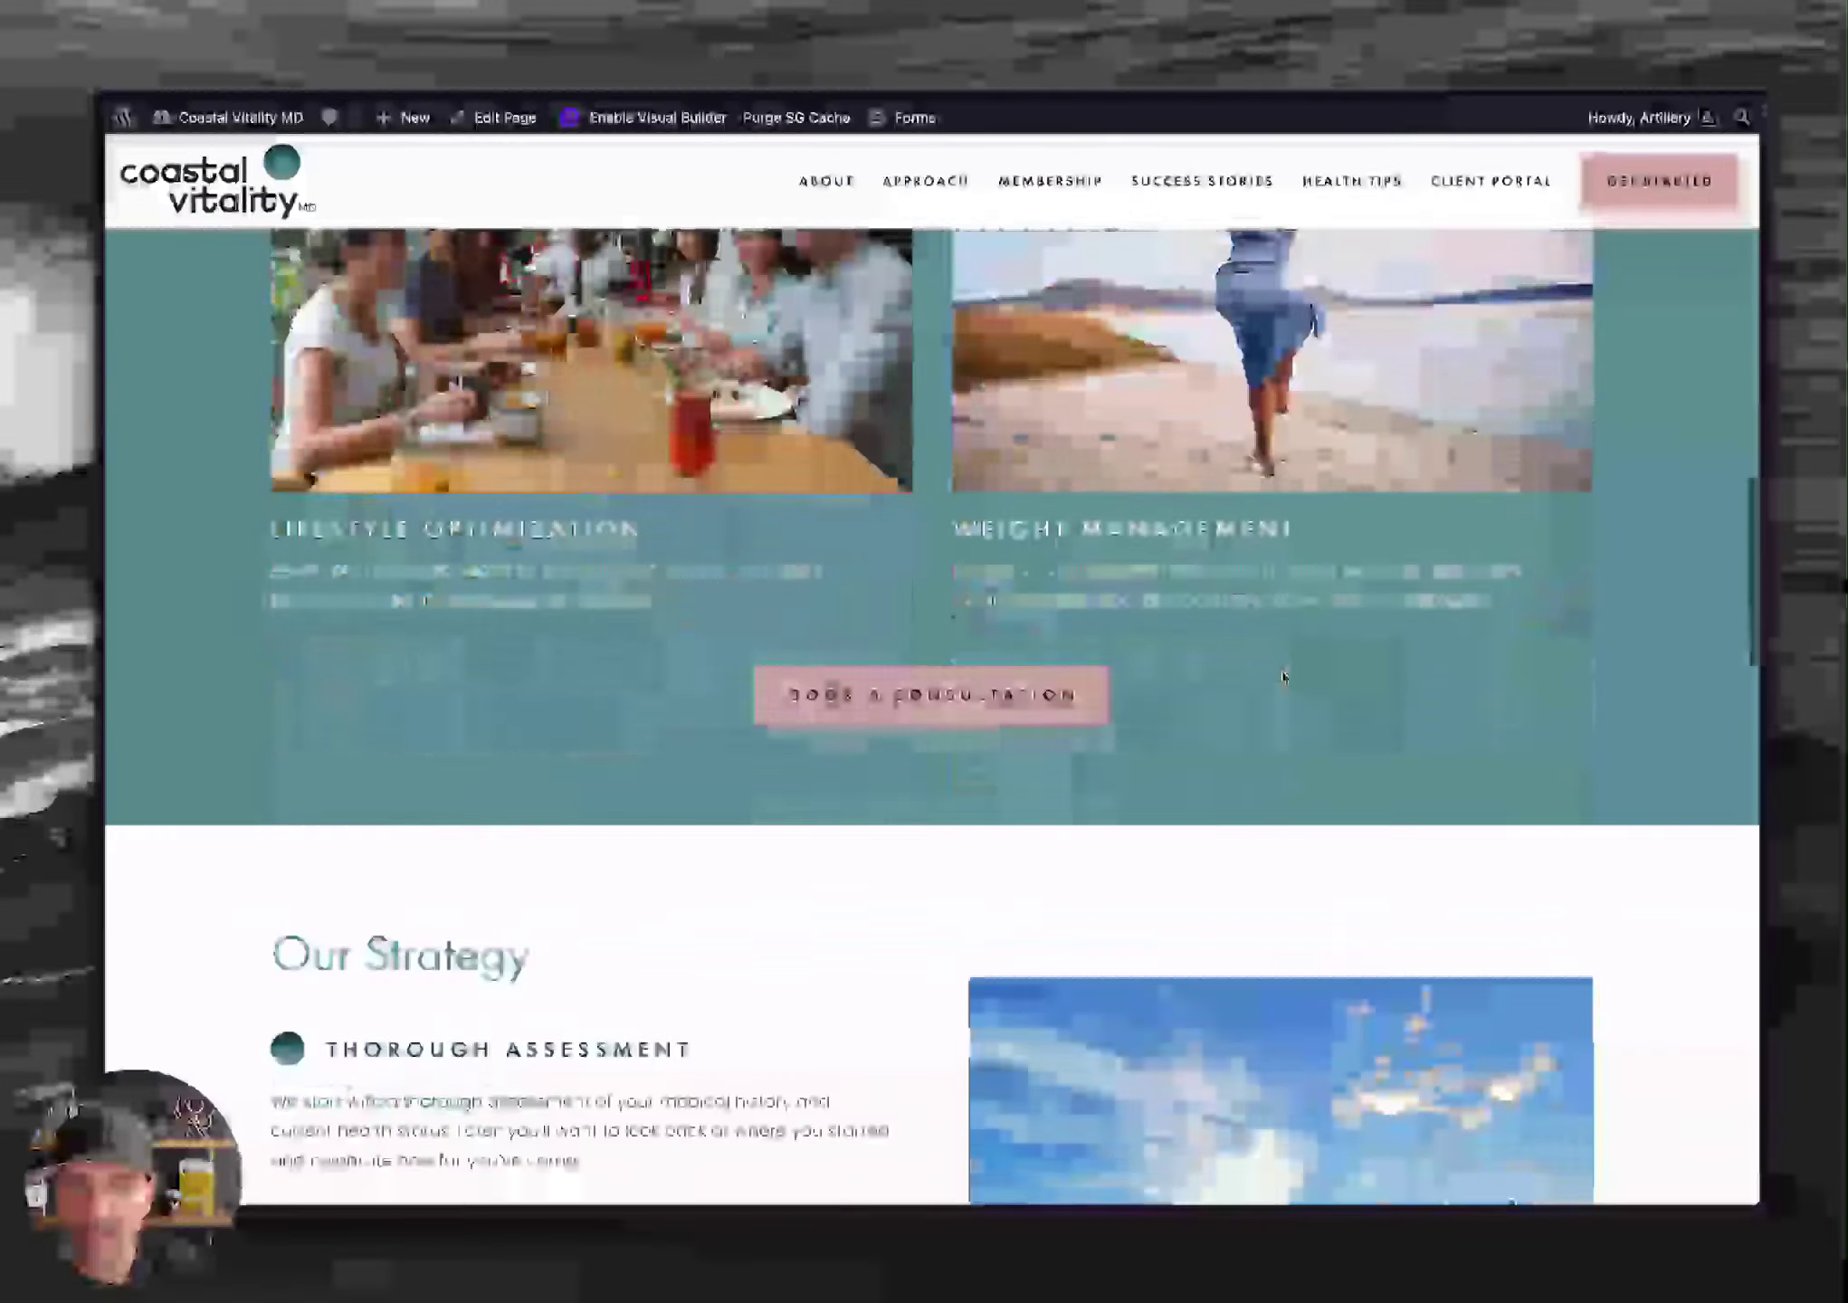
{"action": "scroll", "coordinate": [1282, 677], "scroll_direction": "up", "scroll_amount": 12}
{"action": "scroll", "coordinate": [1283, 679], "scroll_direction": "up", "scroll_amount": 8}
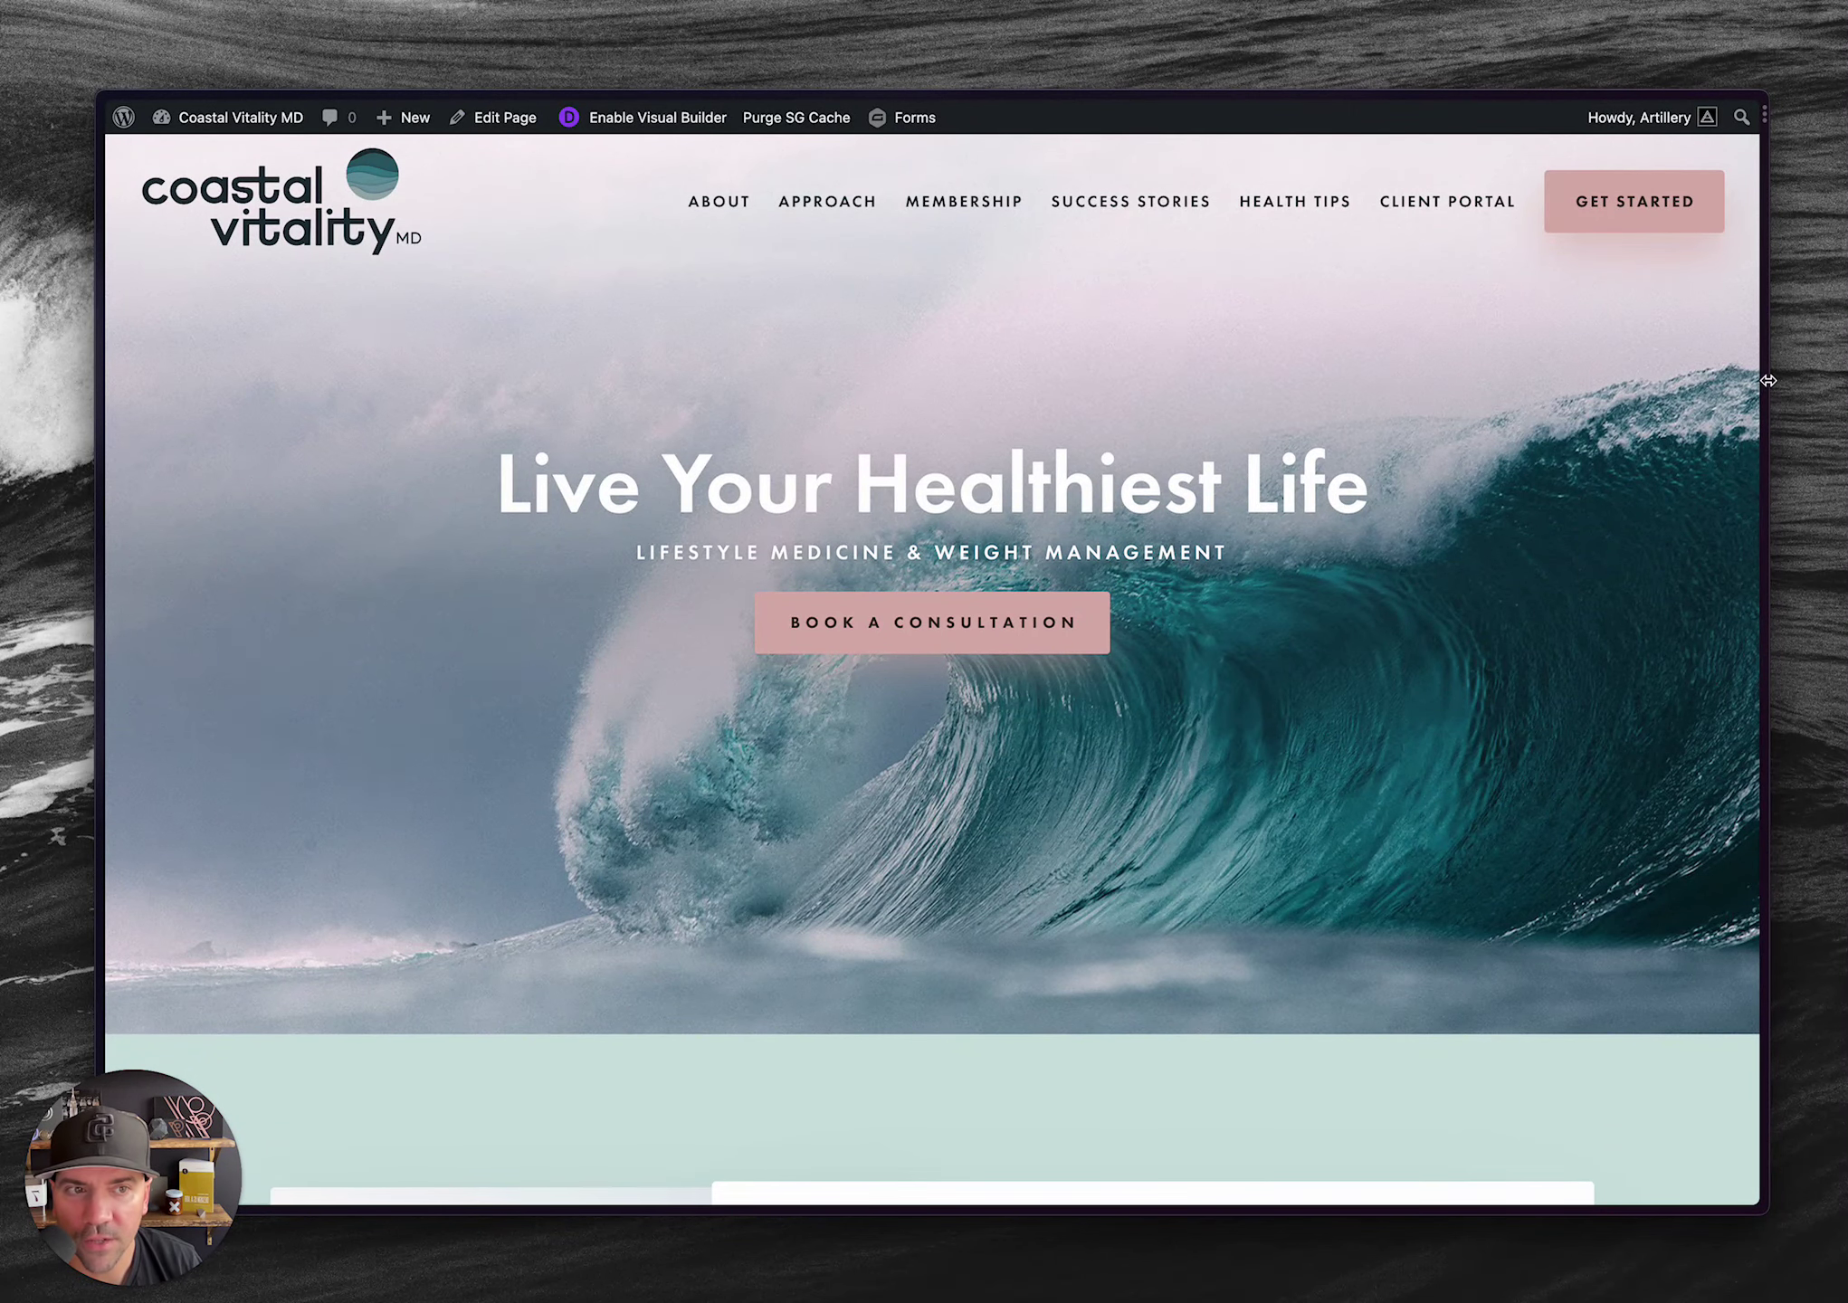
- Preview the site's mobile layout and hamburger menu, then restore the desktop width
{"action": "left_click_drag", "start_coordinate": [1769, 380], "coordinate": [843, 547]}
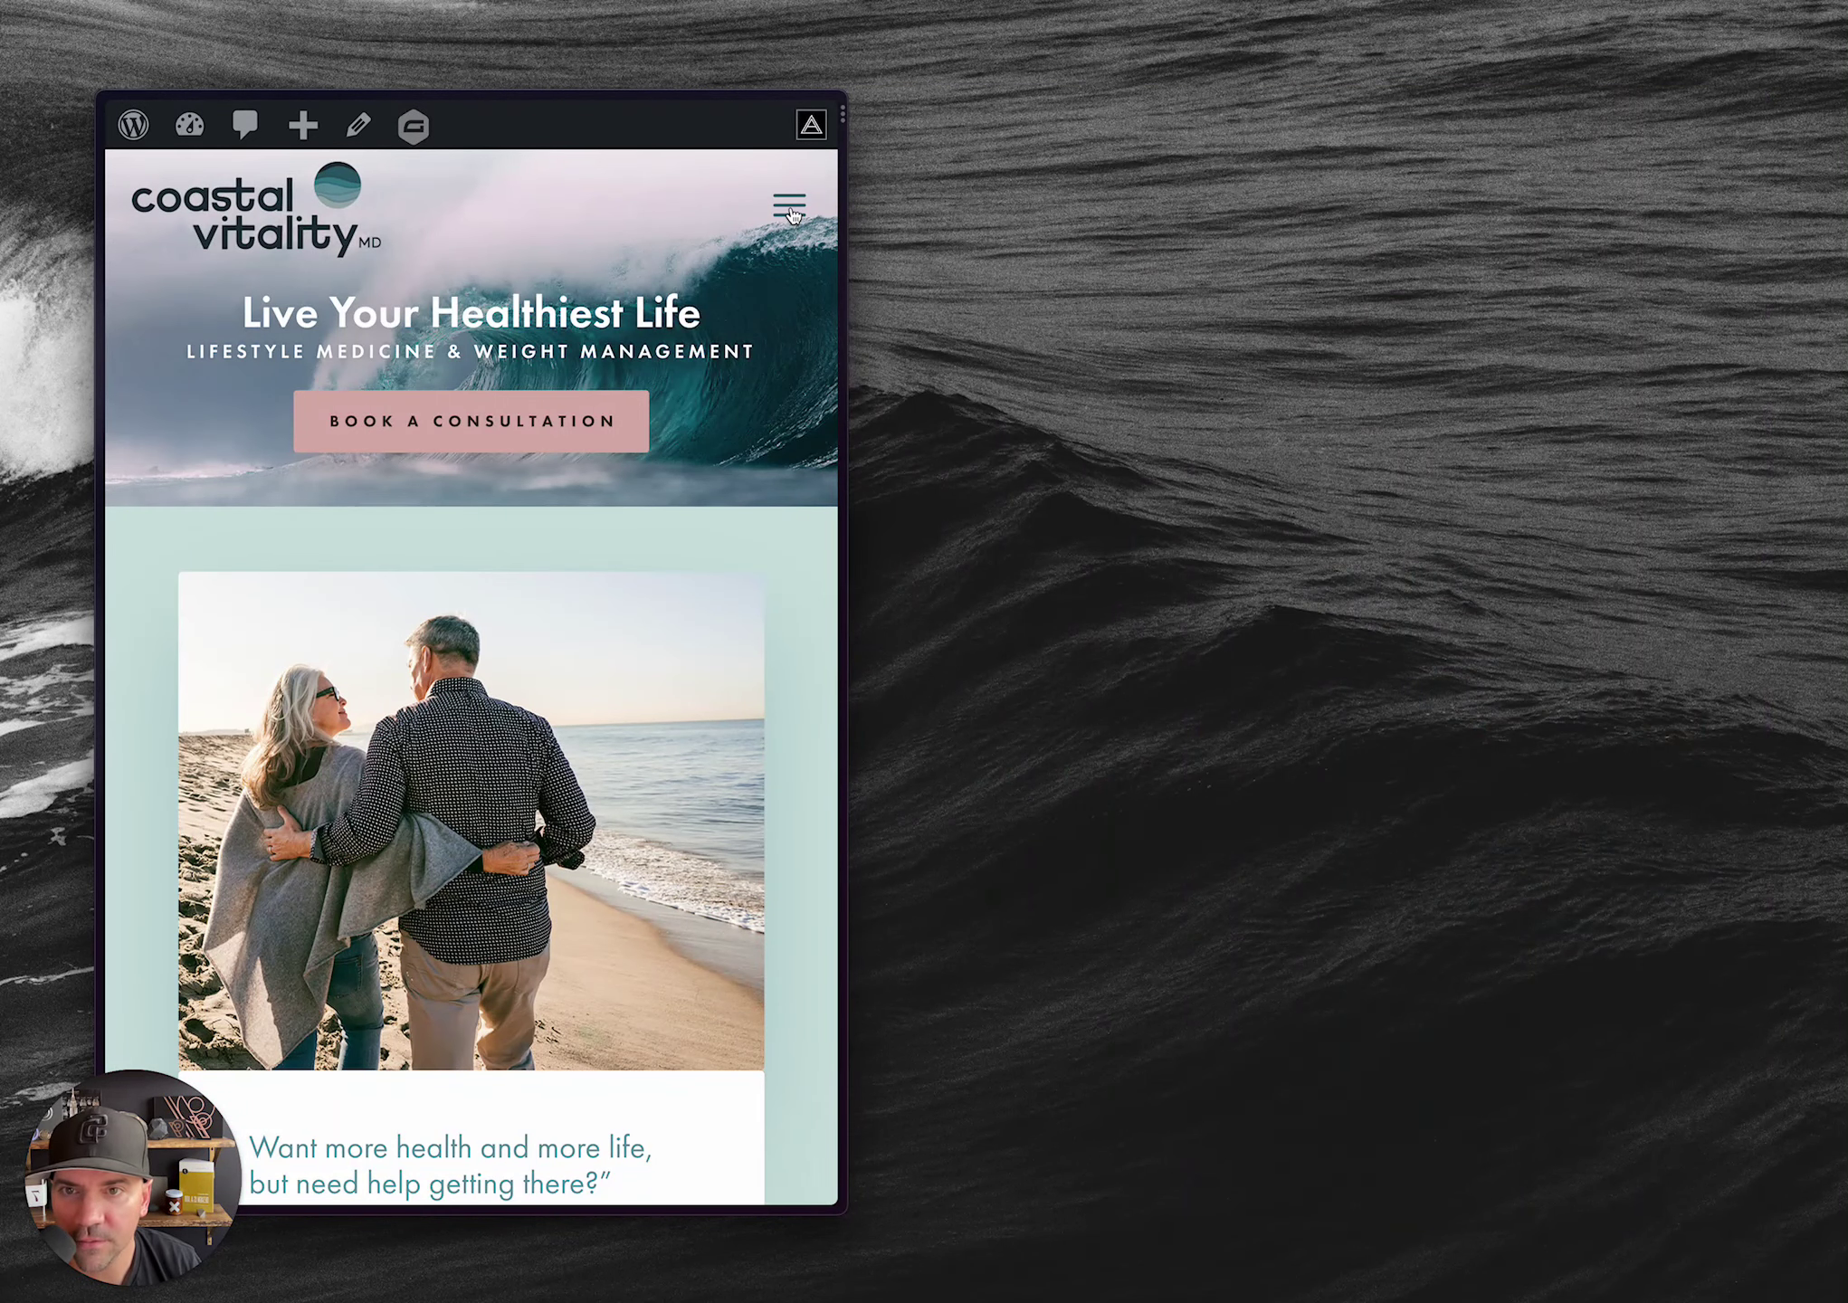
{"action": "left_click", "coordinate": [789, 208]}
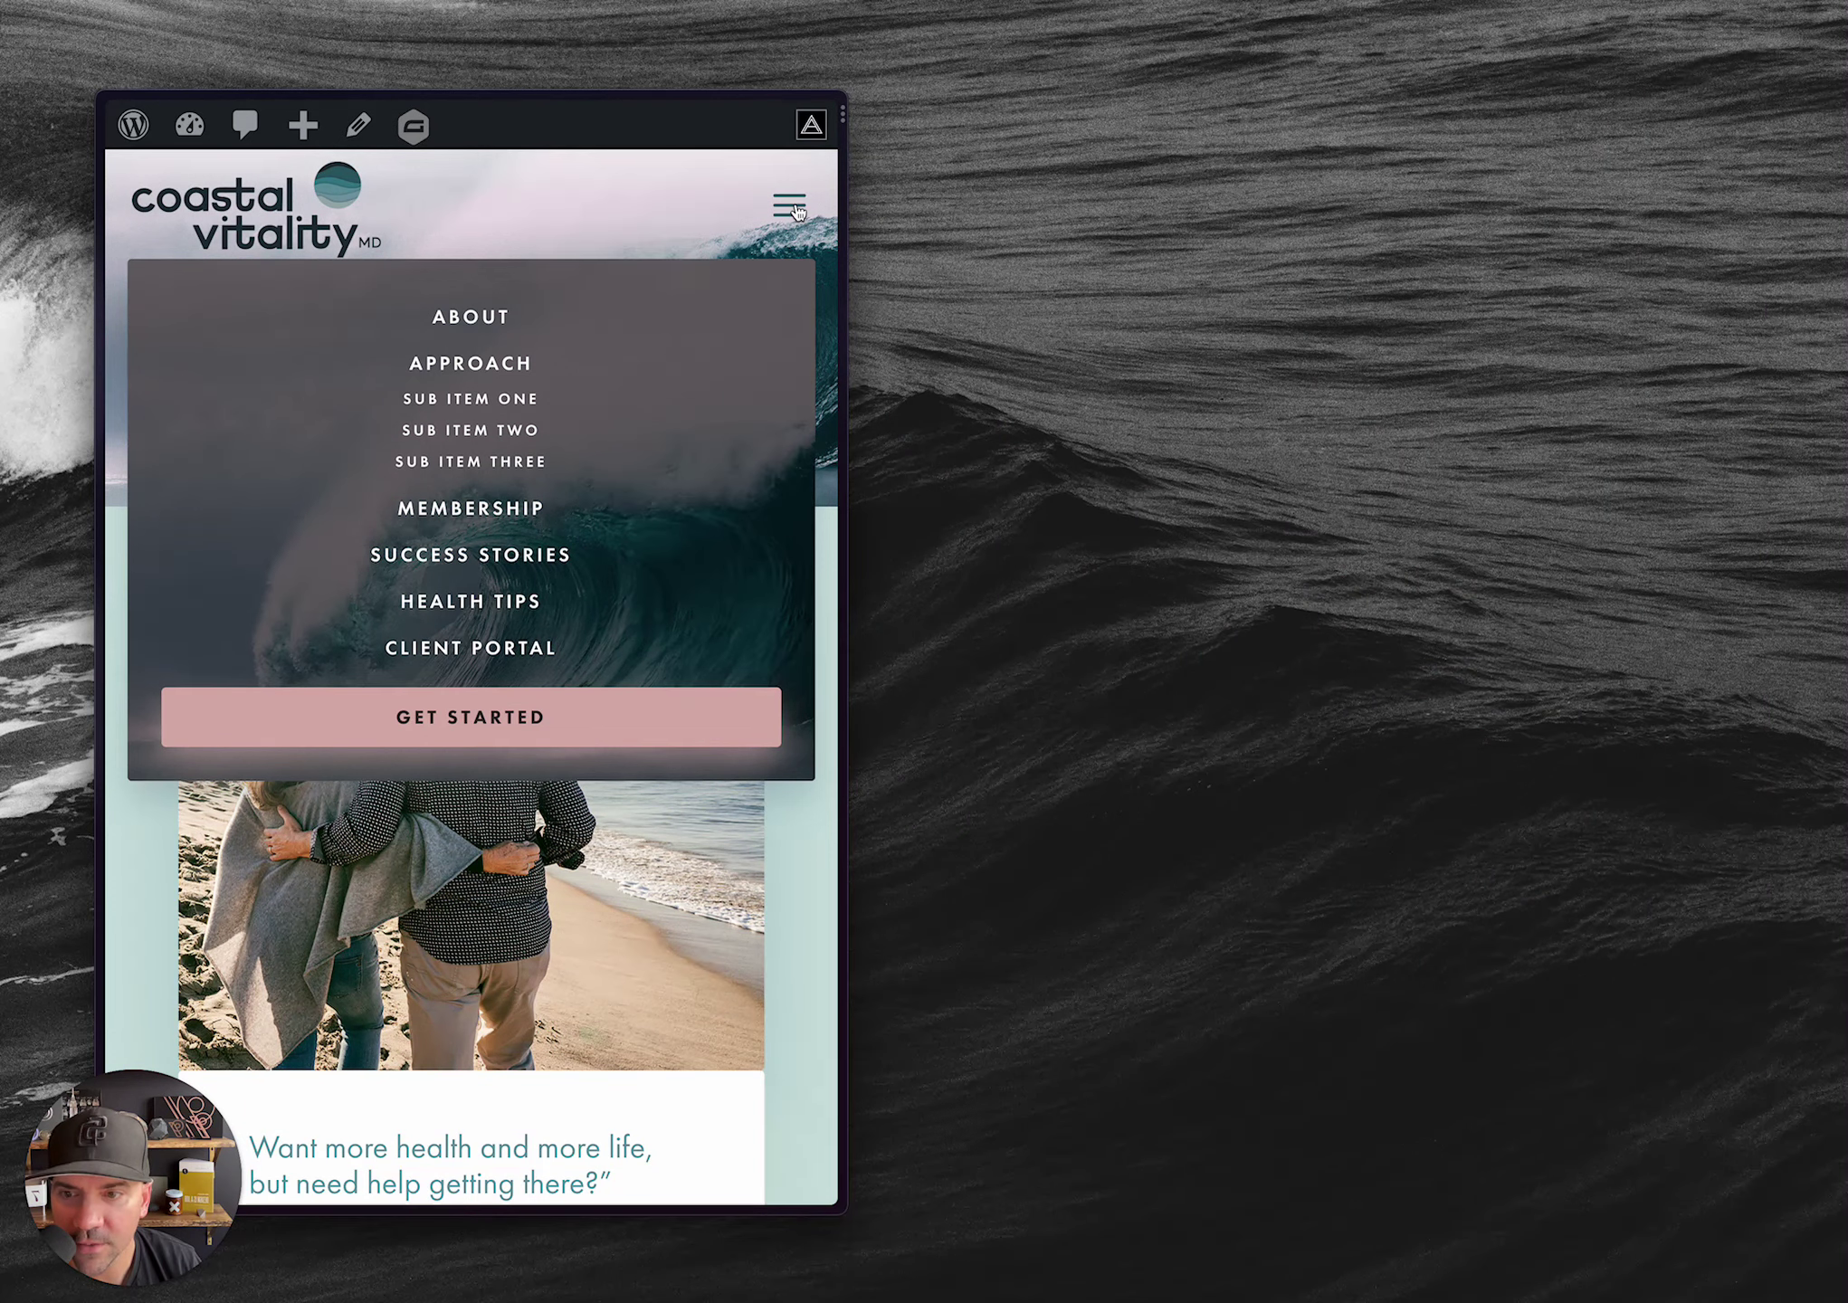
{"action": "left_click", "coordinate": [792, 208]}
{"action": "left_click_drag", "start_coordinate": [845, 762], "coordinate": [1736, 737]}
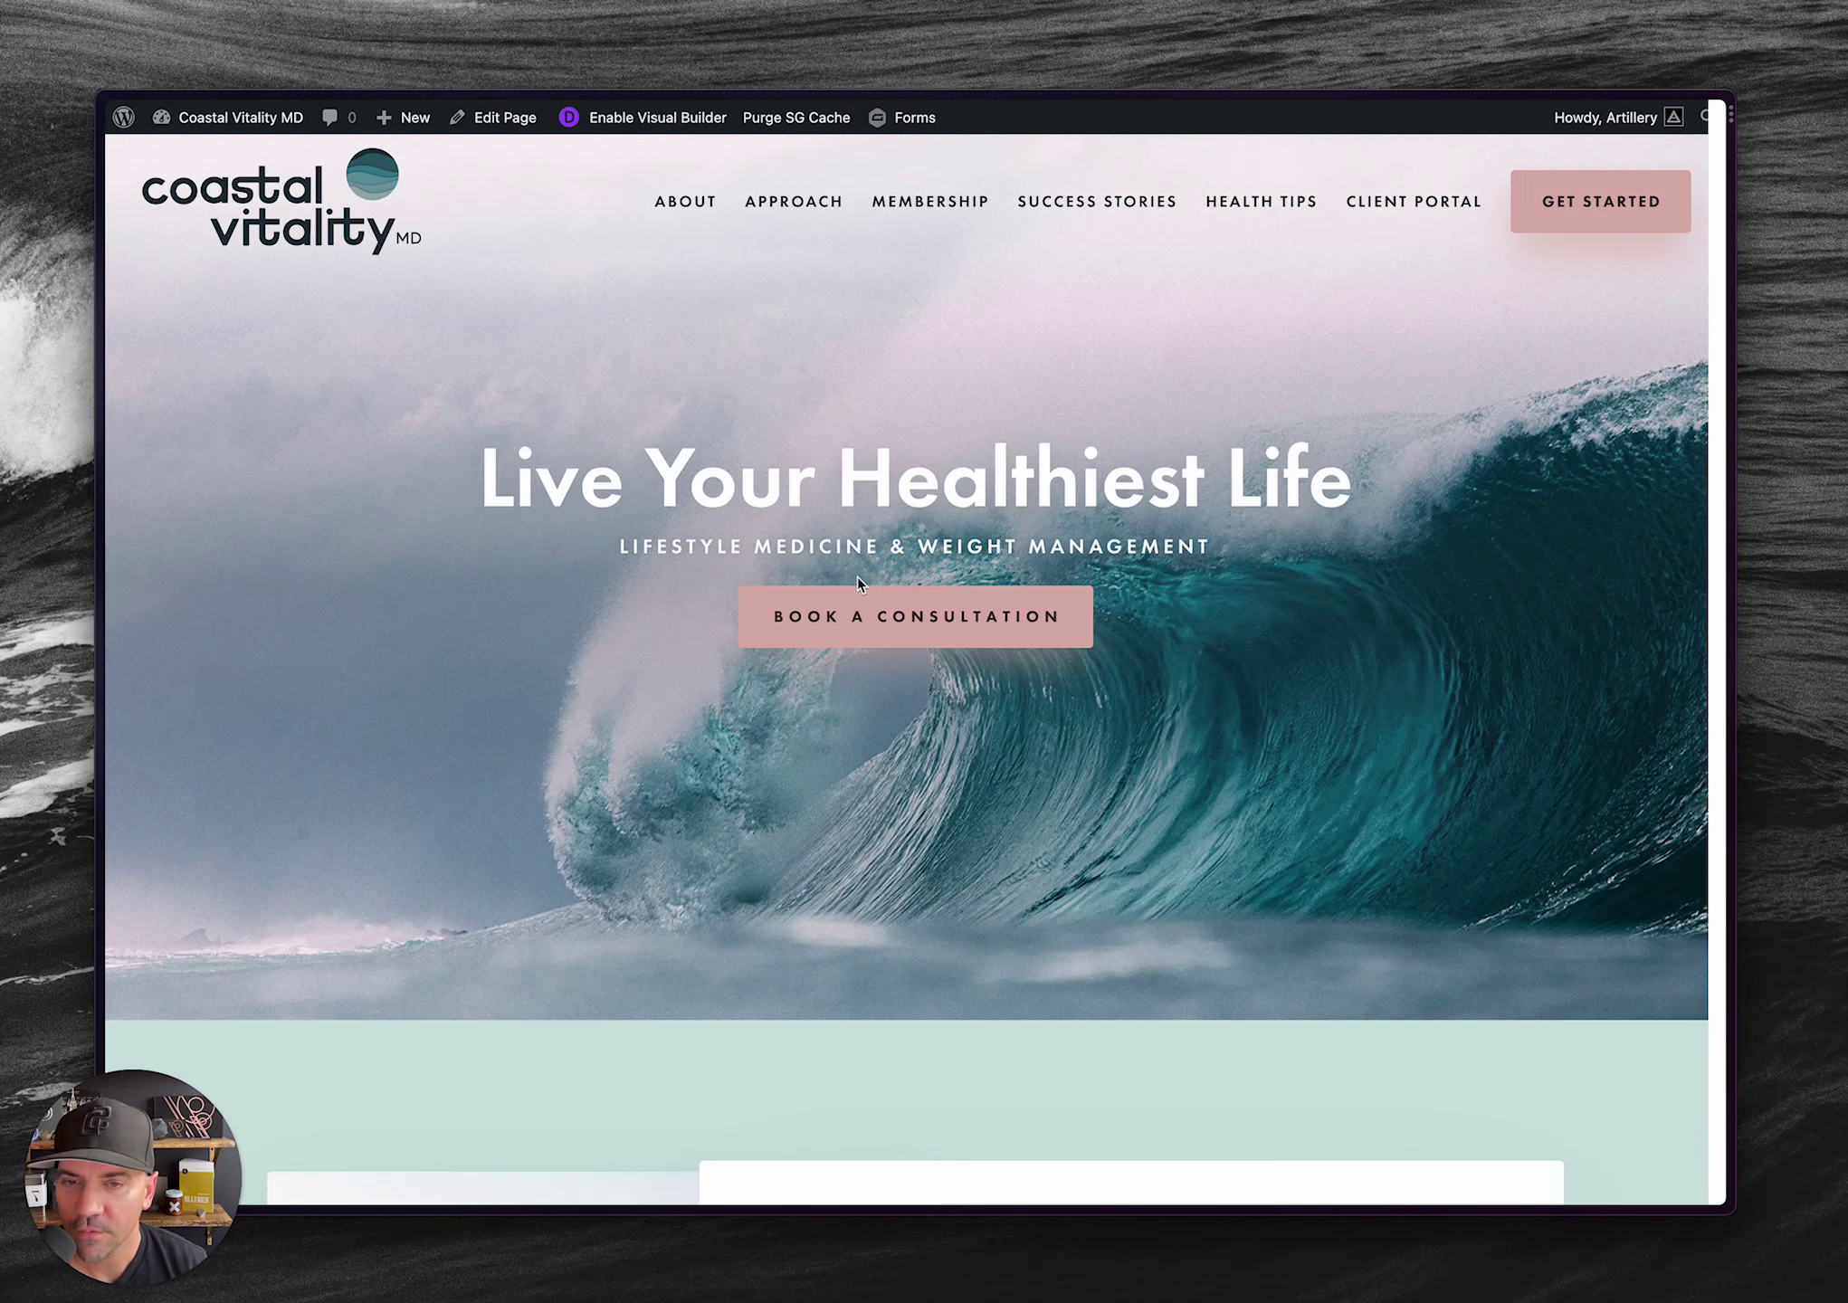
- Return to the Be Superfly Super Theme chooser
{"action": "key", "text": "ctrl+Tab"}
{"action": "key", "text": "ctrl+Tab"}
{"action": "key", "text": "ctrl+Tab"}
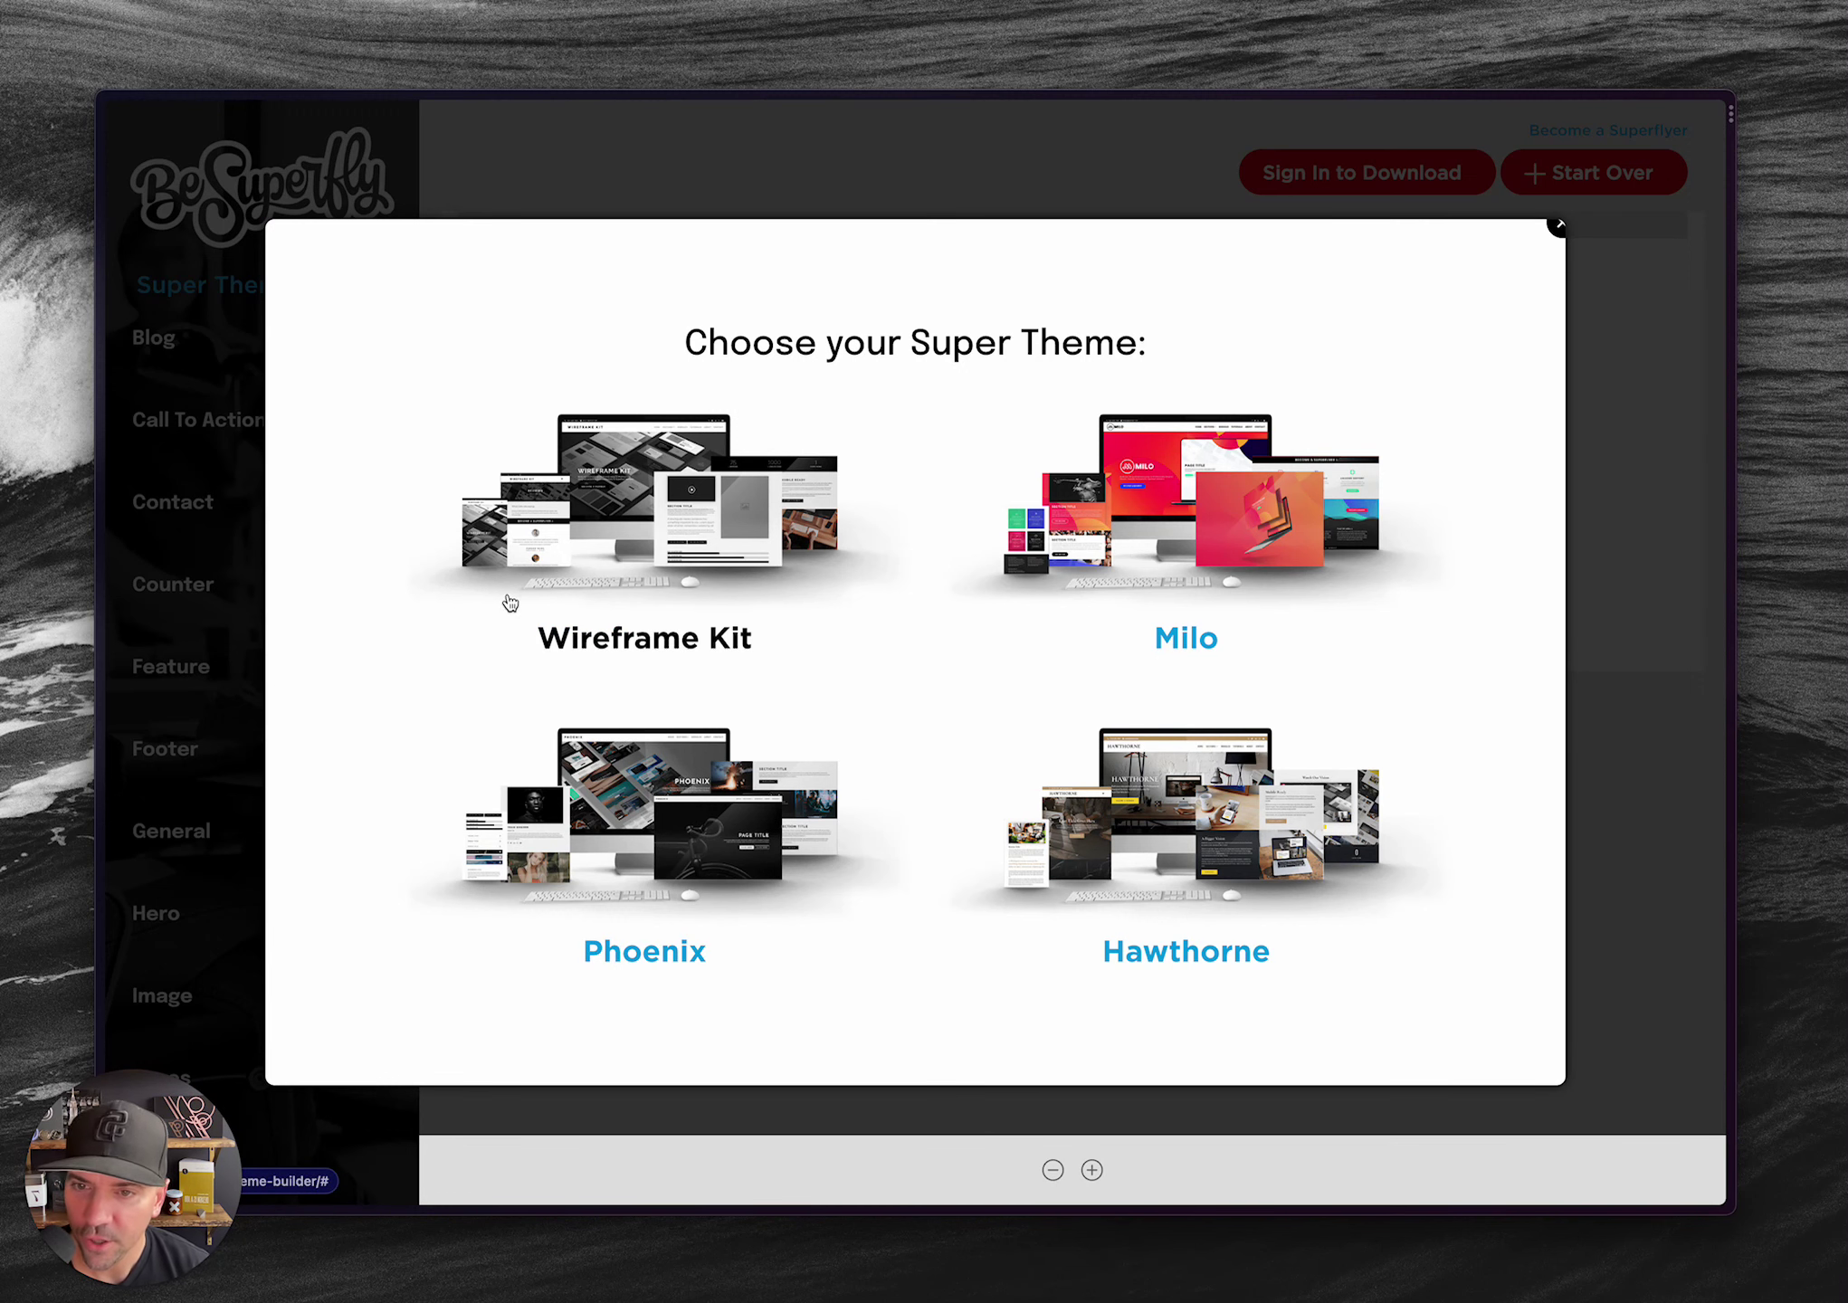
- Choose the Wireframe Kit theme and check the Coastal Vitality sample page for reference
{"action": "left_click", "coordinate": [645, 639]}
{"action": "mouse_move", "coordinate": [193, 618]}
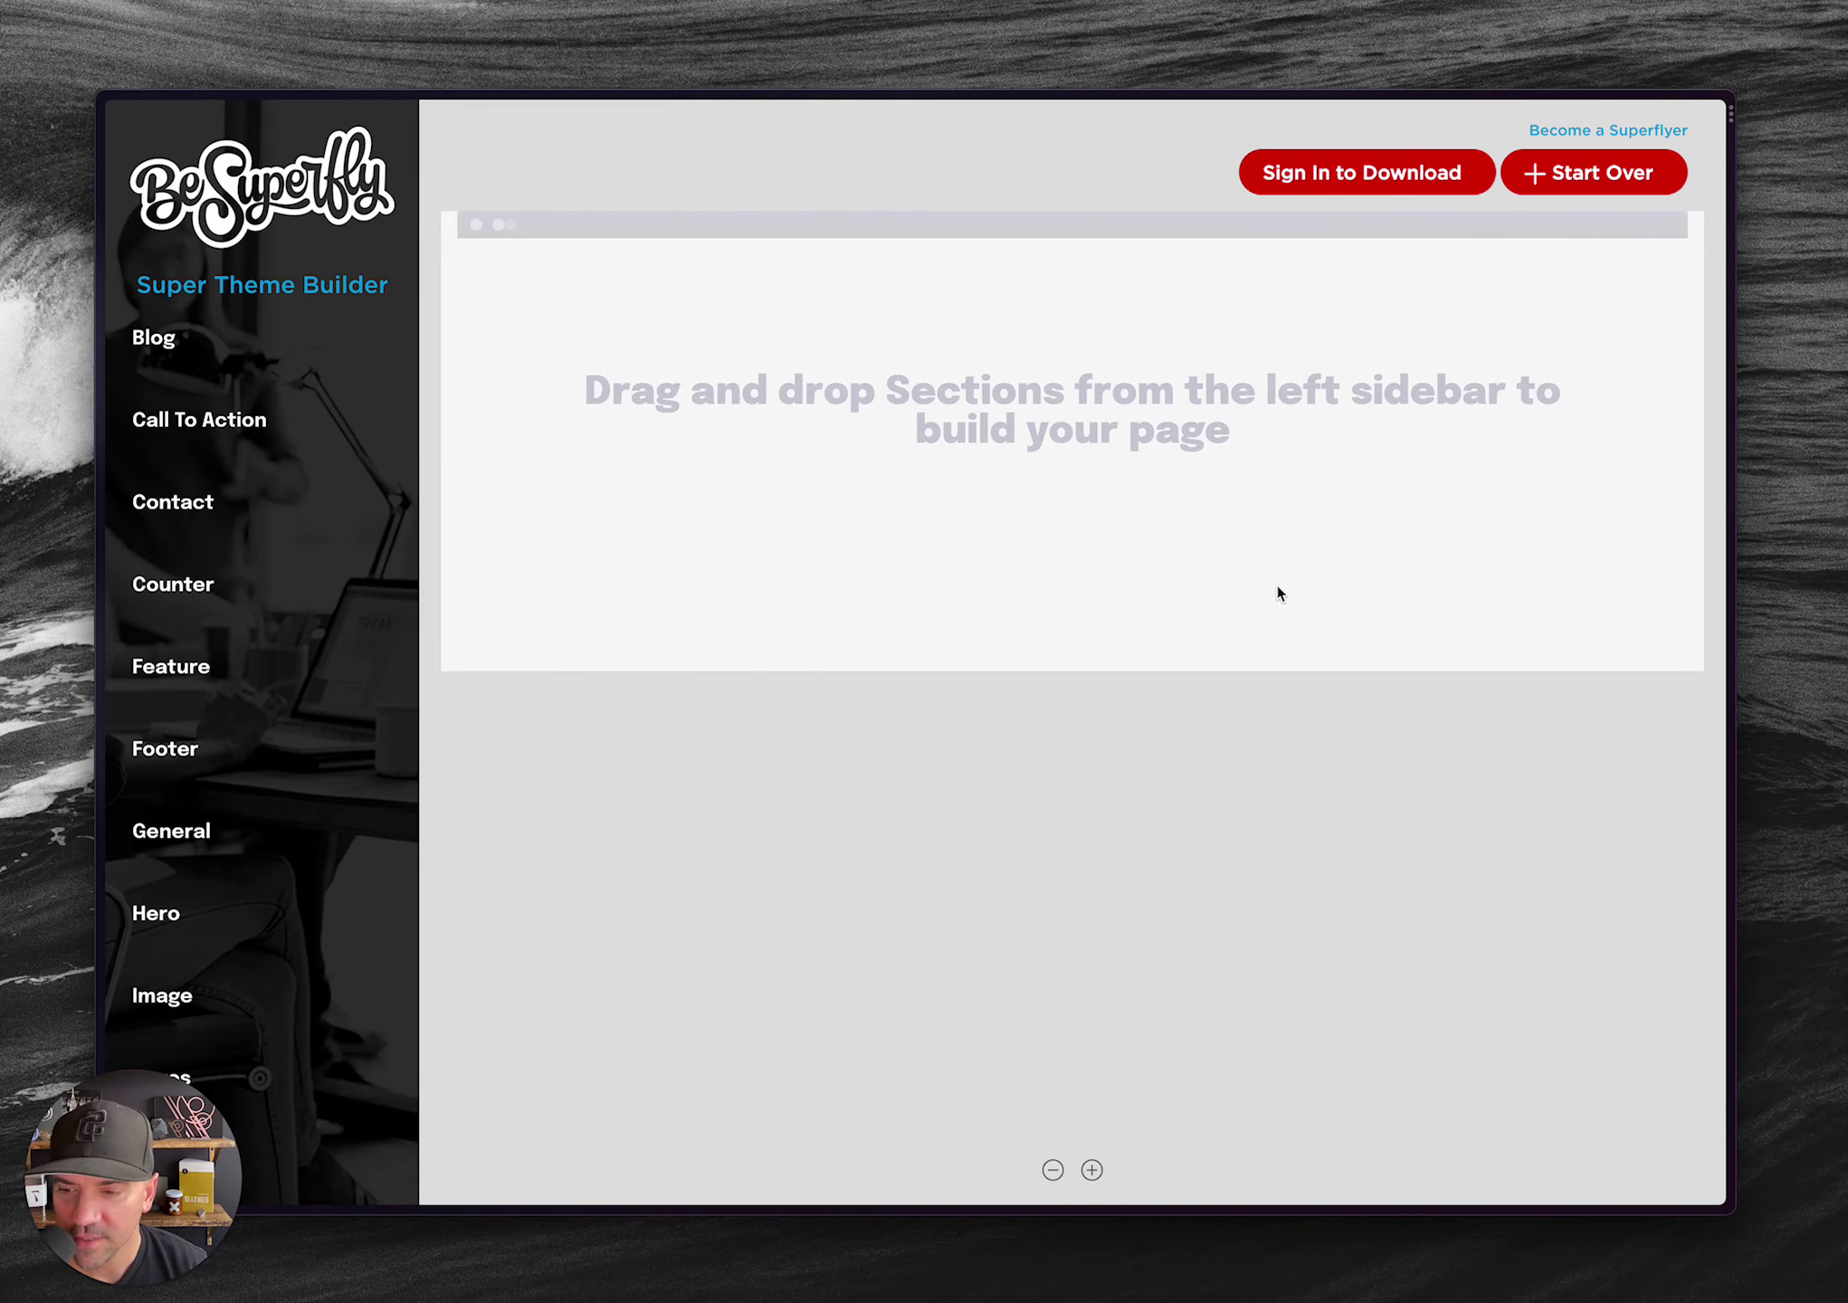
{"action": "key", "text": "alt+Tab"}
{"action": "key", "text": "alt+Tab"}
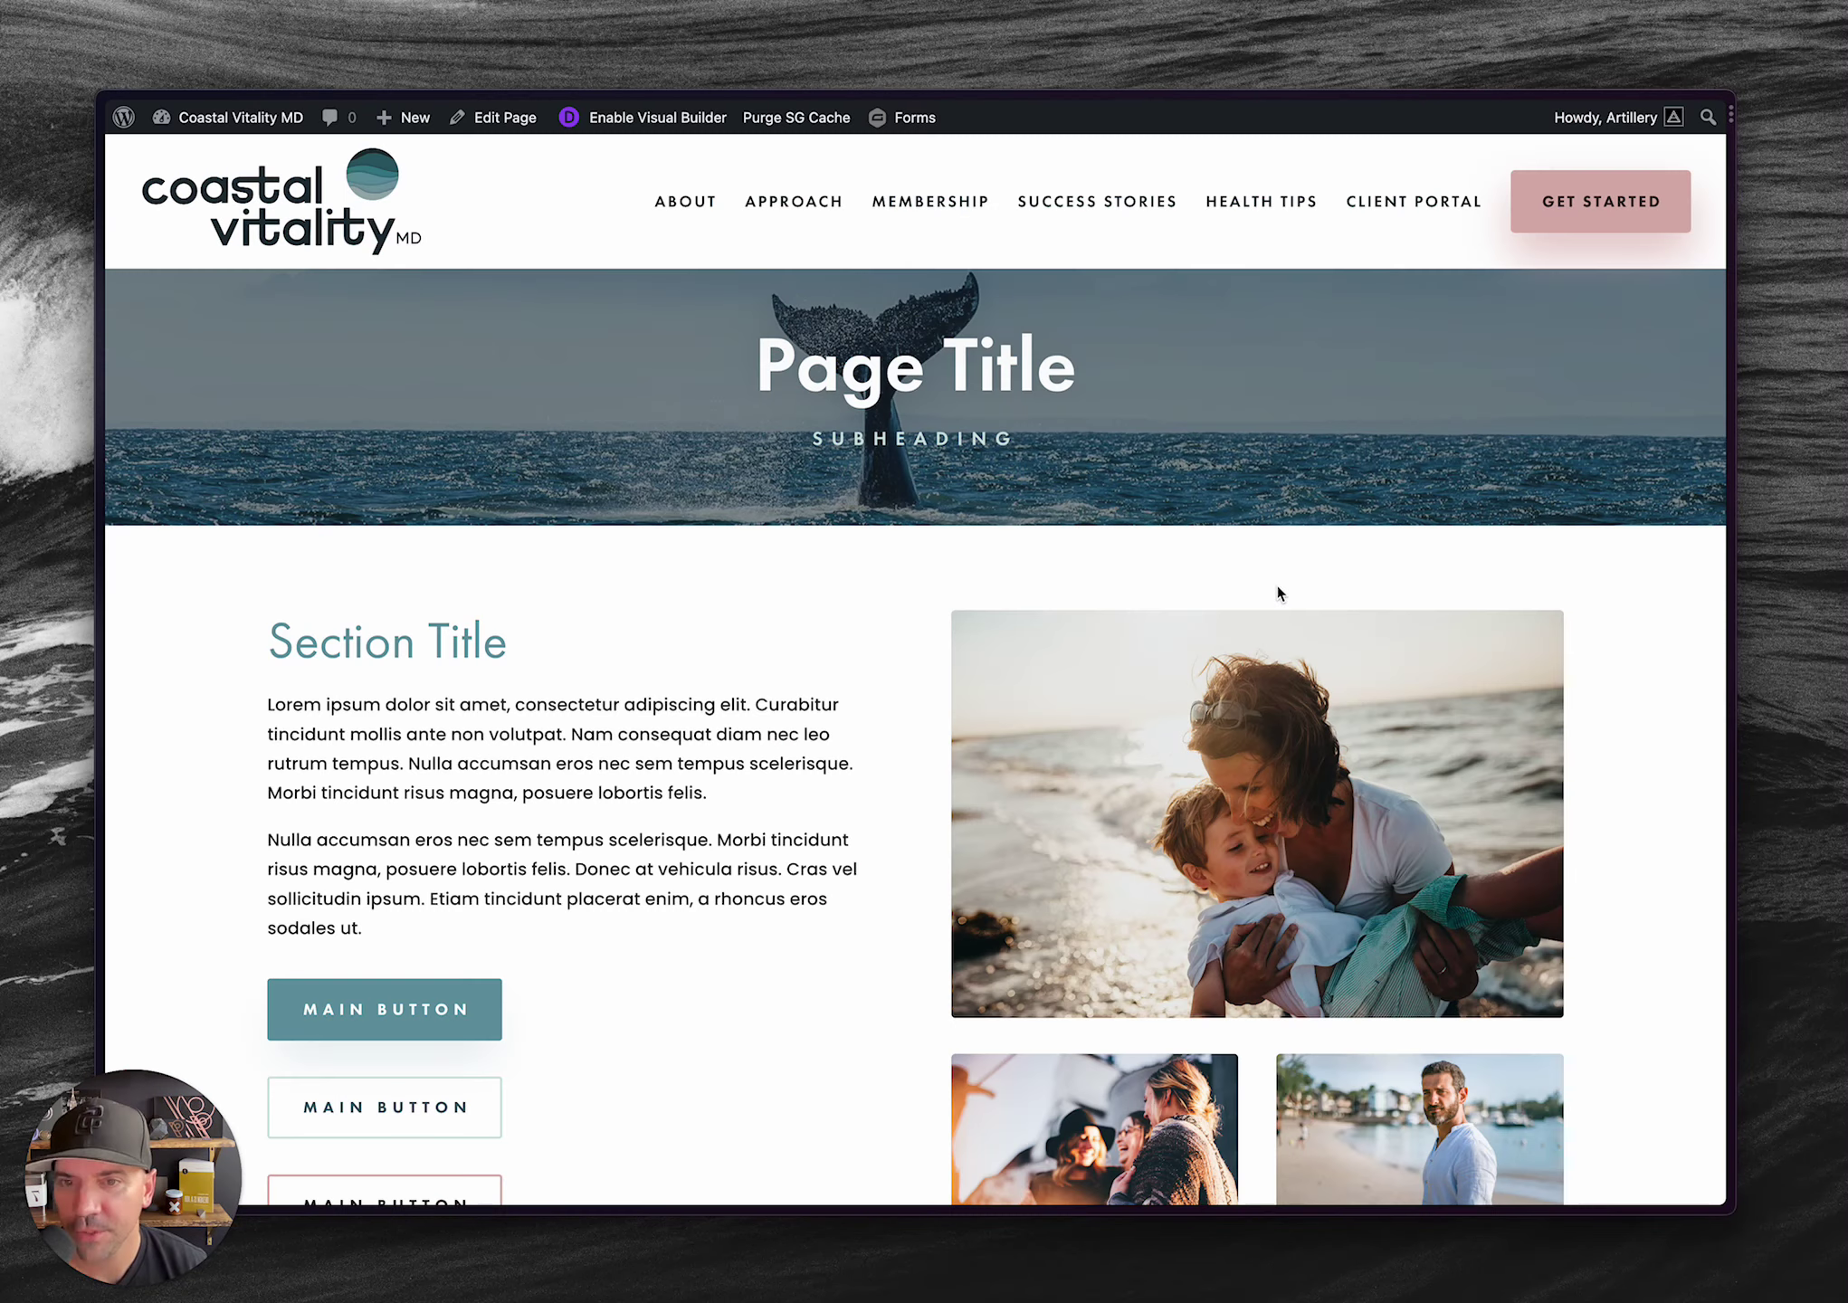
{"action": "scroll", "coordinate": [833, 610], "scroll_direction": "down", "scroll_amount": 3}
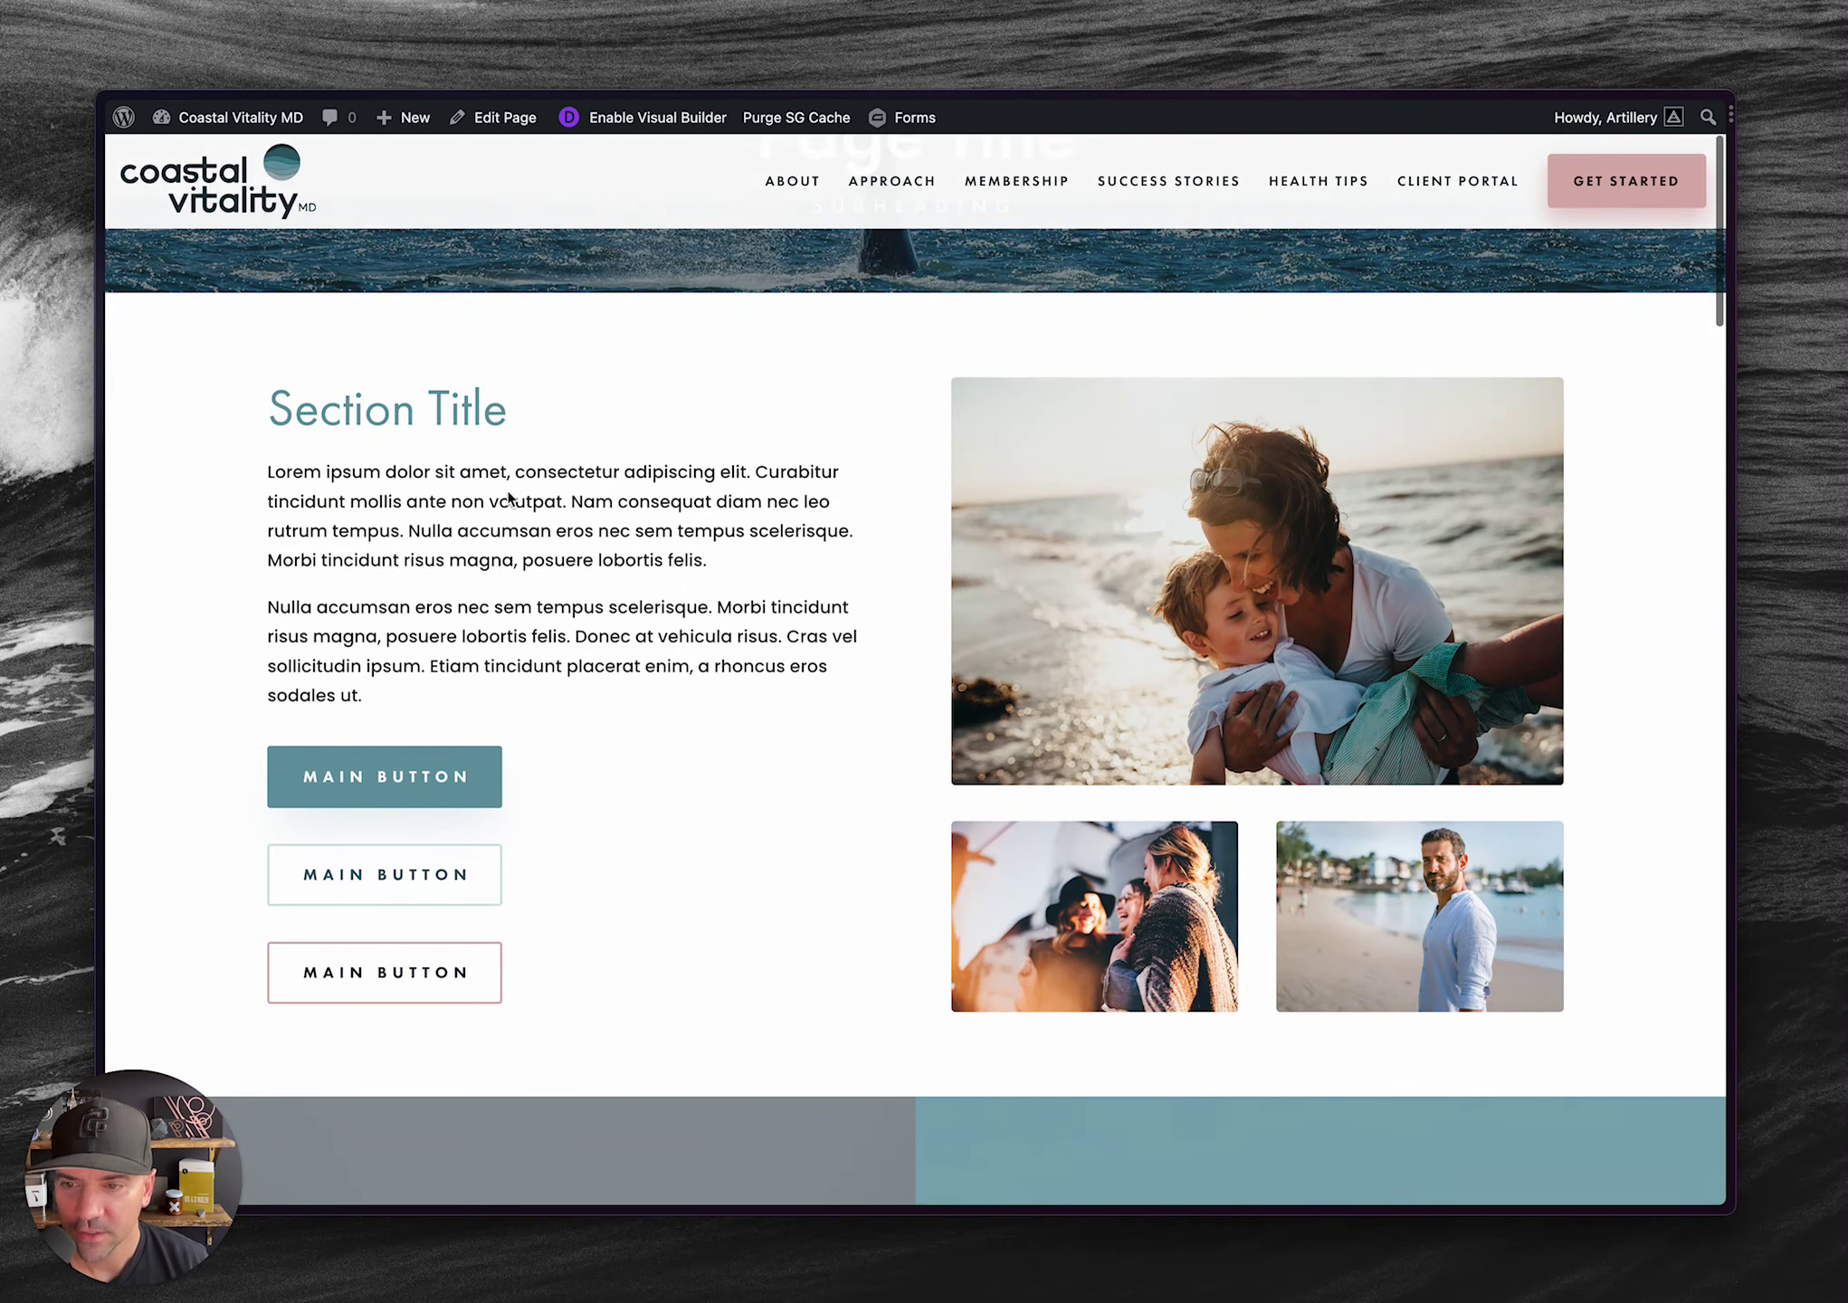
{"action": "key", "text": "alt+Tab"}
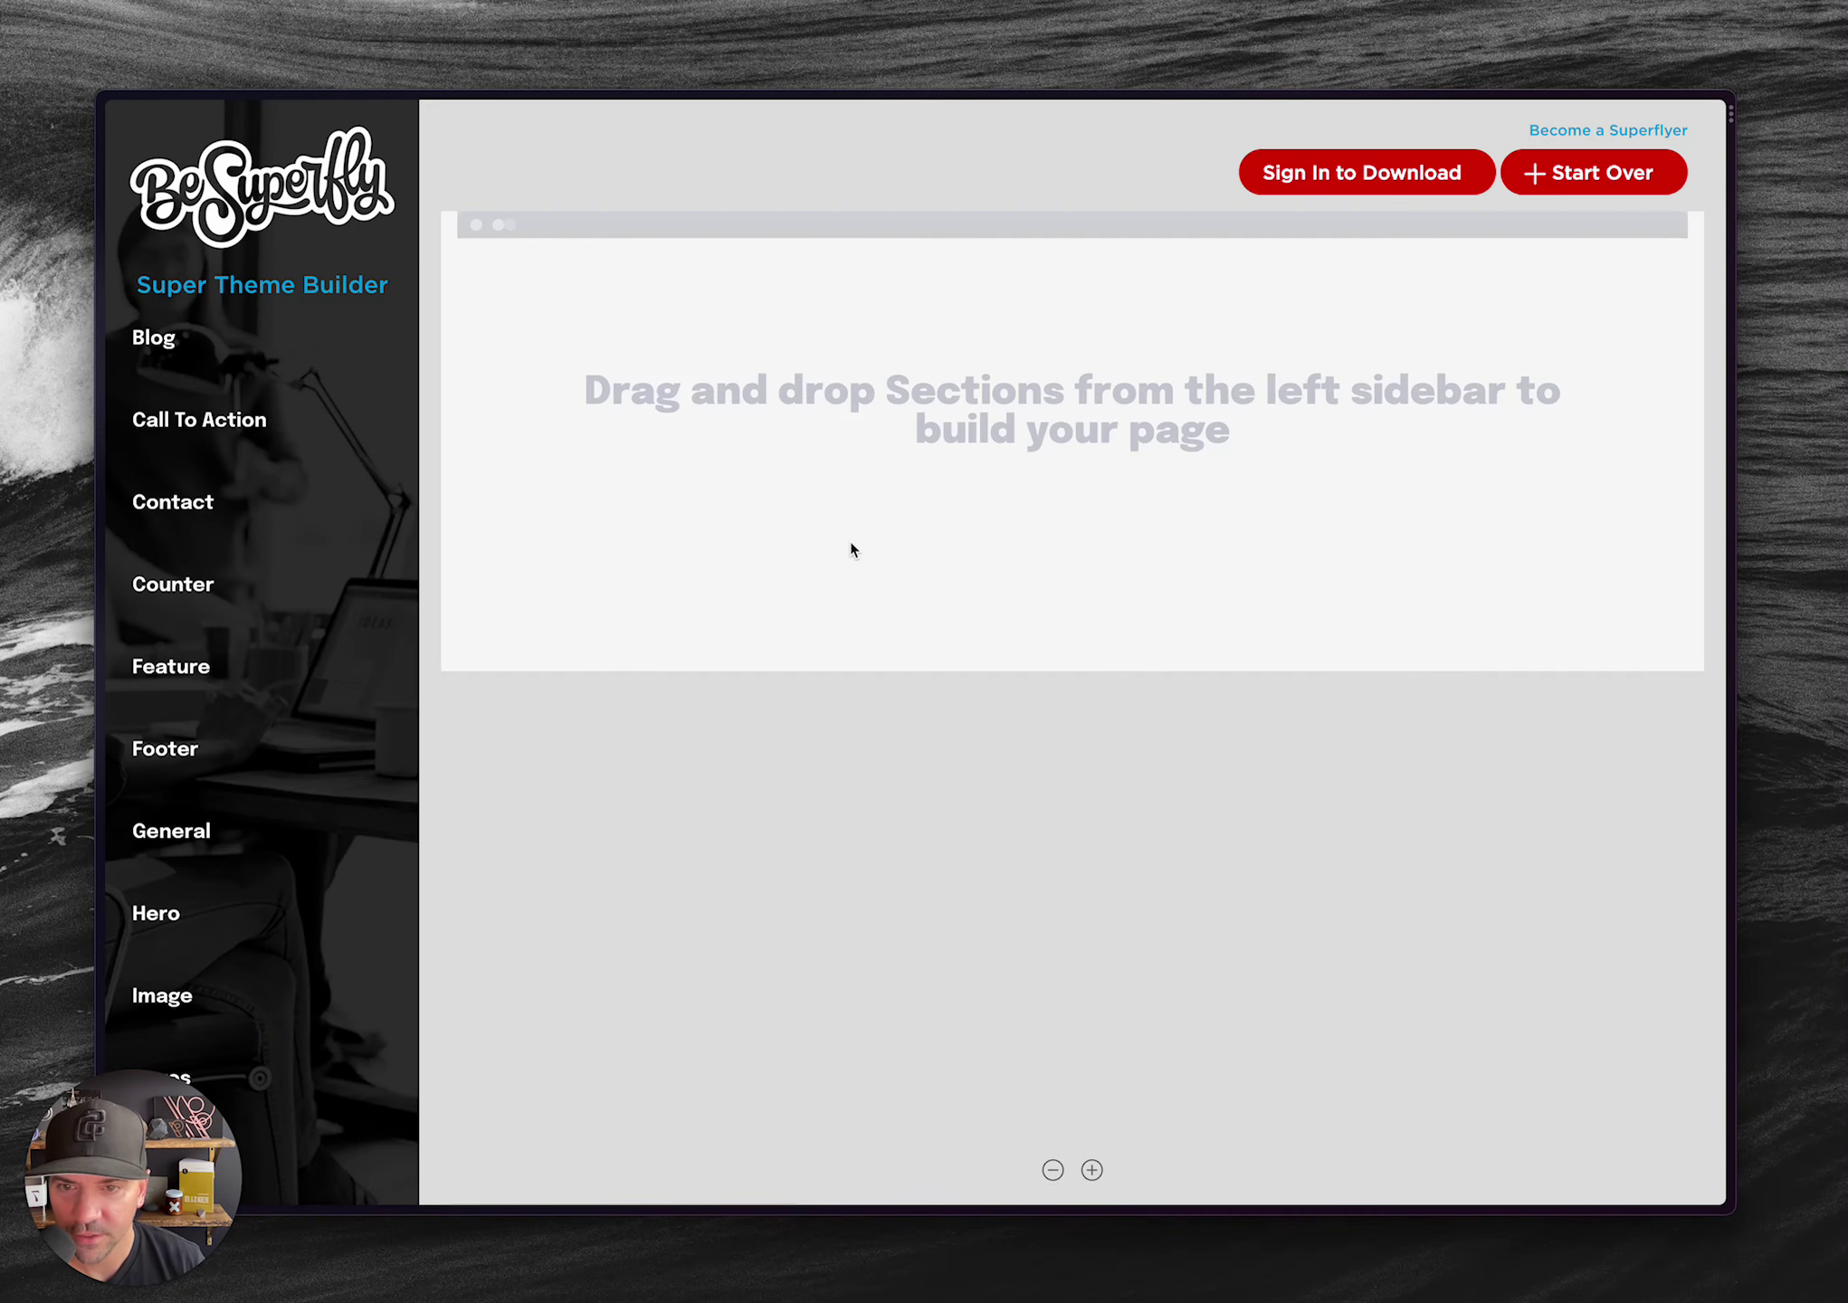
- Place the General 10 section, with text beside one large and two small images, on the canvas
{"action": "left_click", "coordinate": [177, 669]}
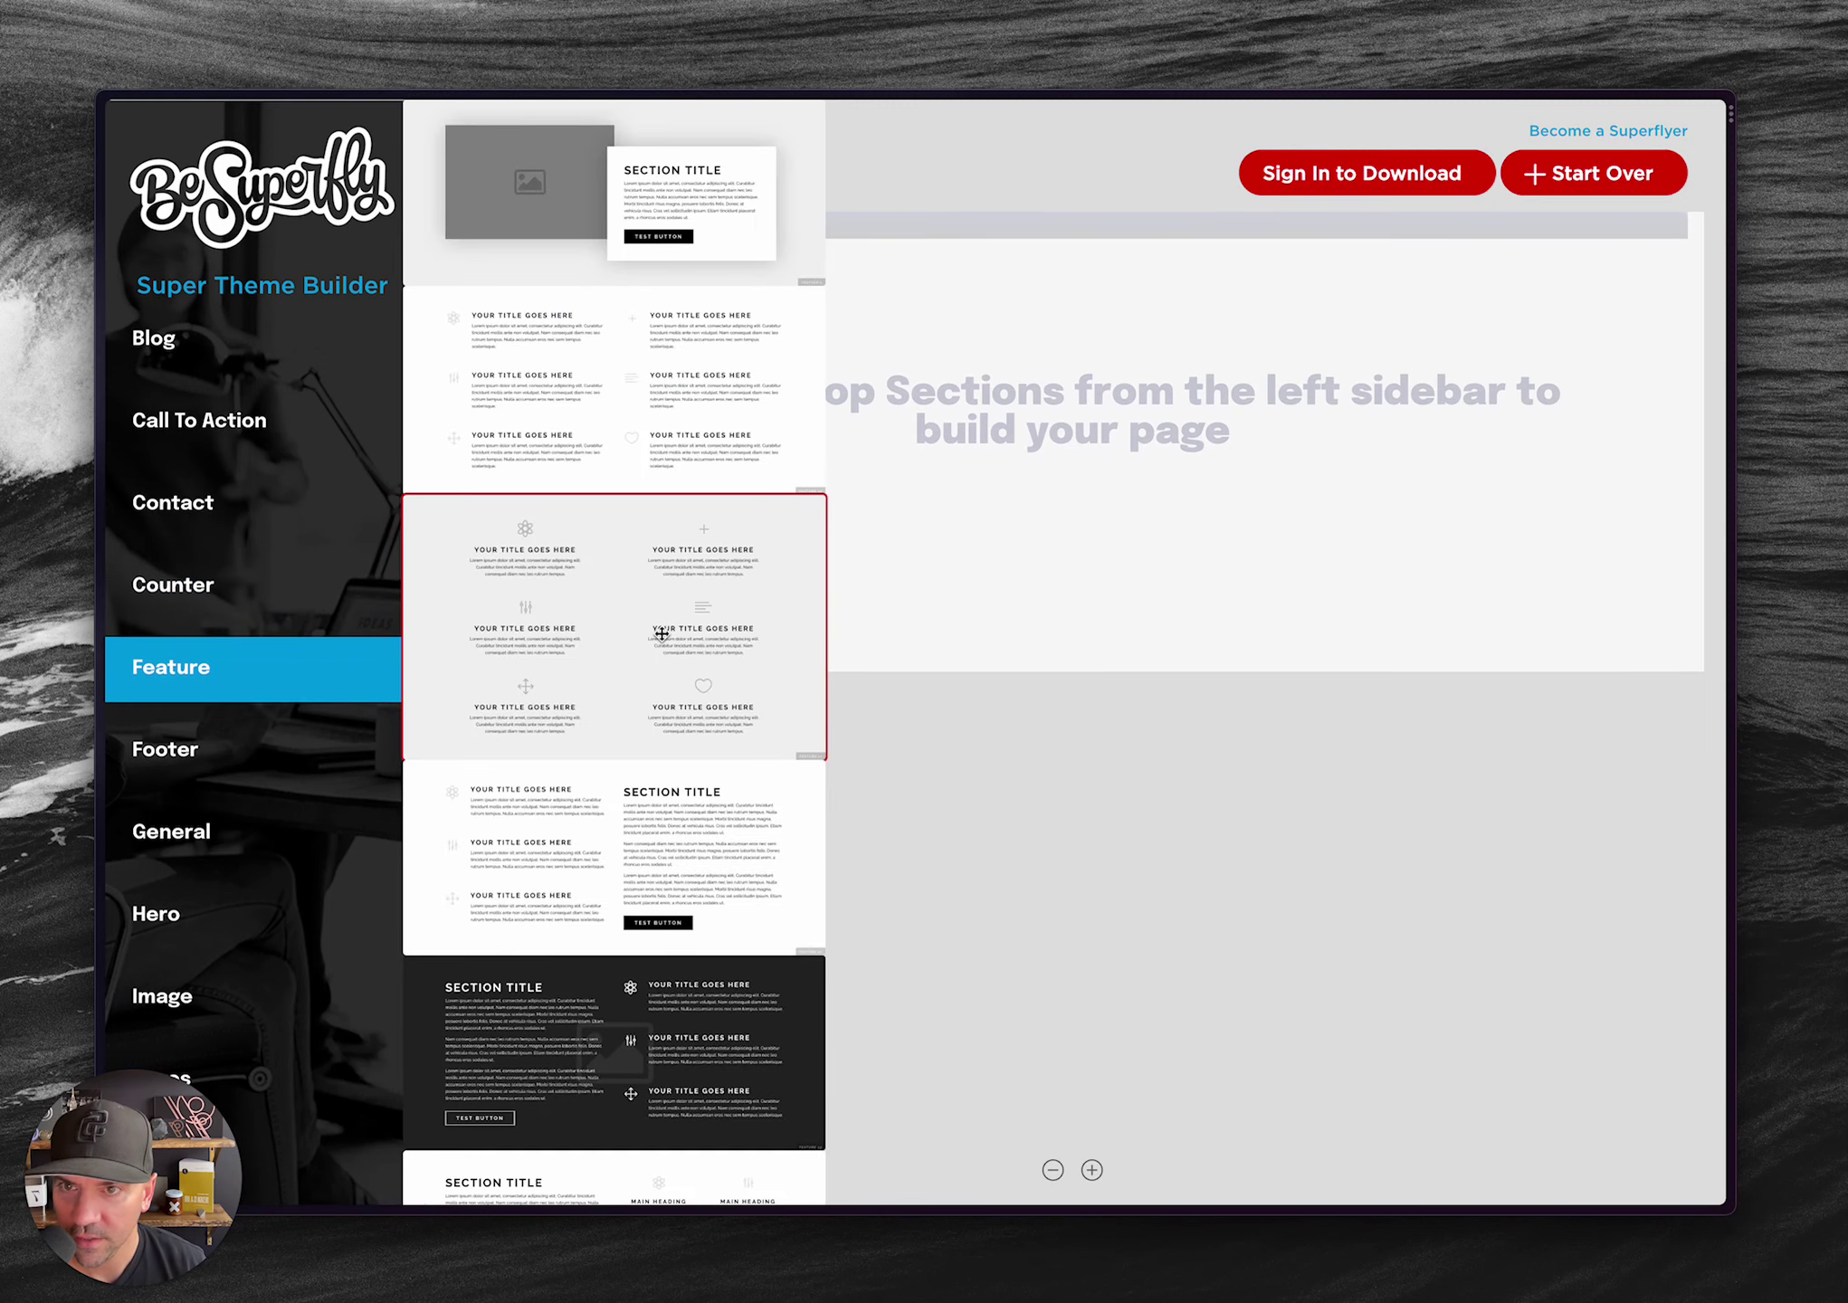
{"action": "scroll", "coordinate": [662, 633], "scroll_direction": "down", "scroll_amount": 10}
{"action": "scroll", "coordinate": [662, 634], "scroll_direction": "down", "scroll_amount": 3}
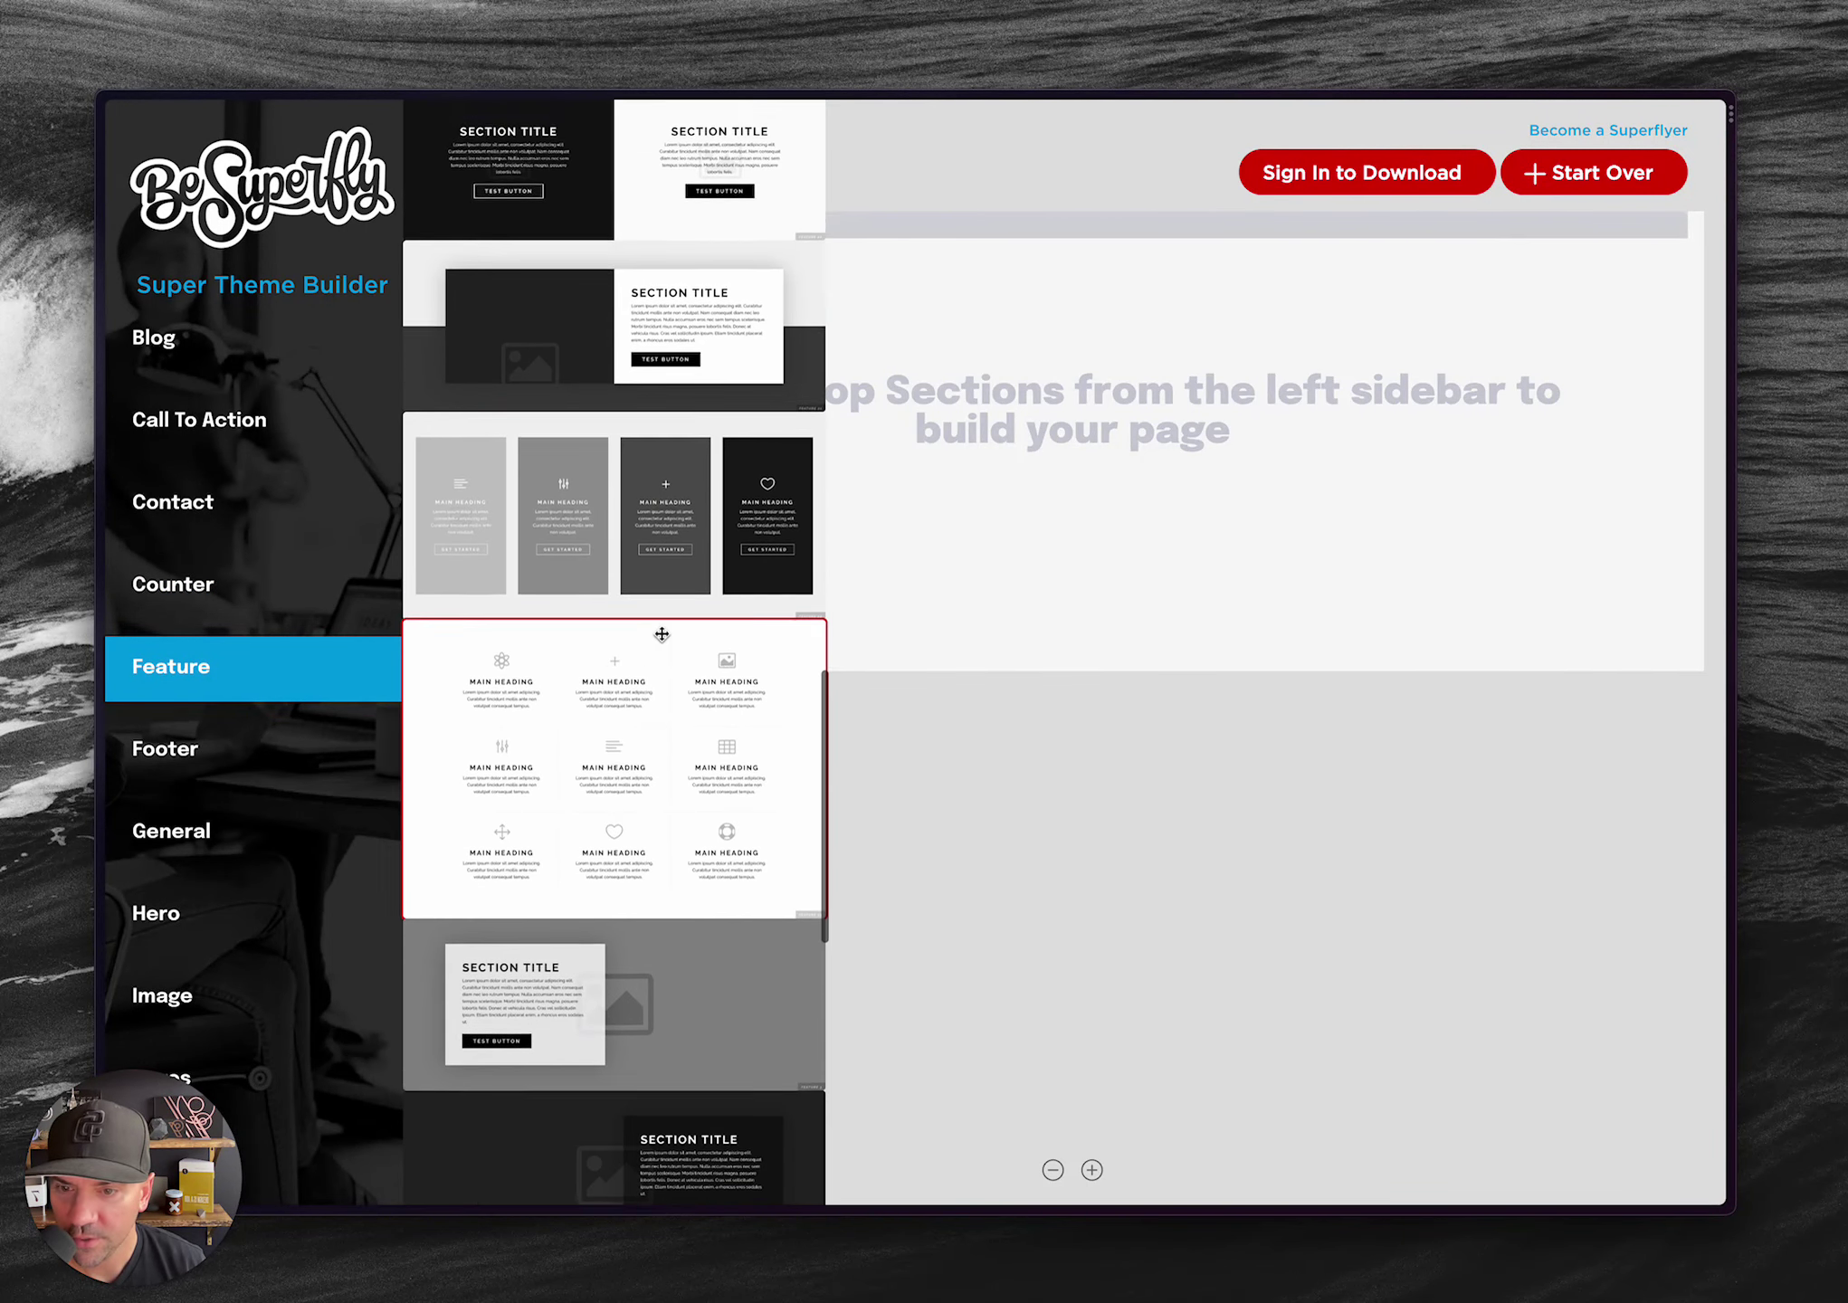
{"action": "left_click", "coordinate": [258, 747]}
{"action": "left_click", "coordinate": [256, 825]}
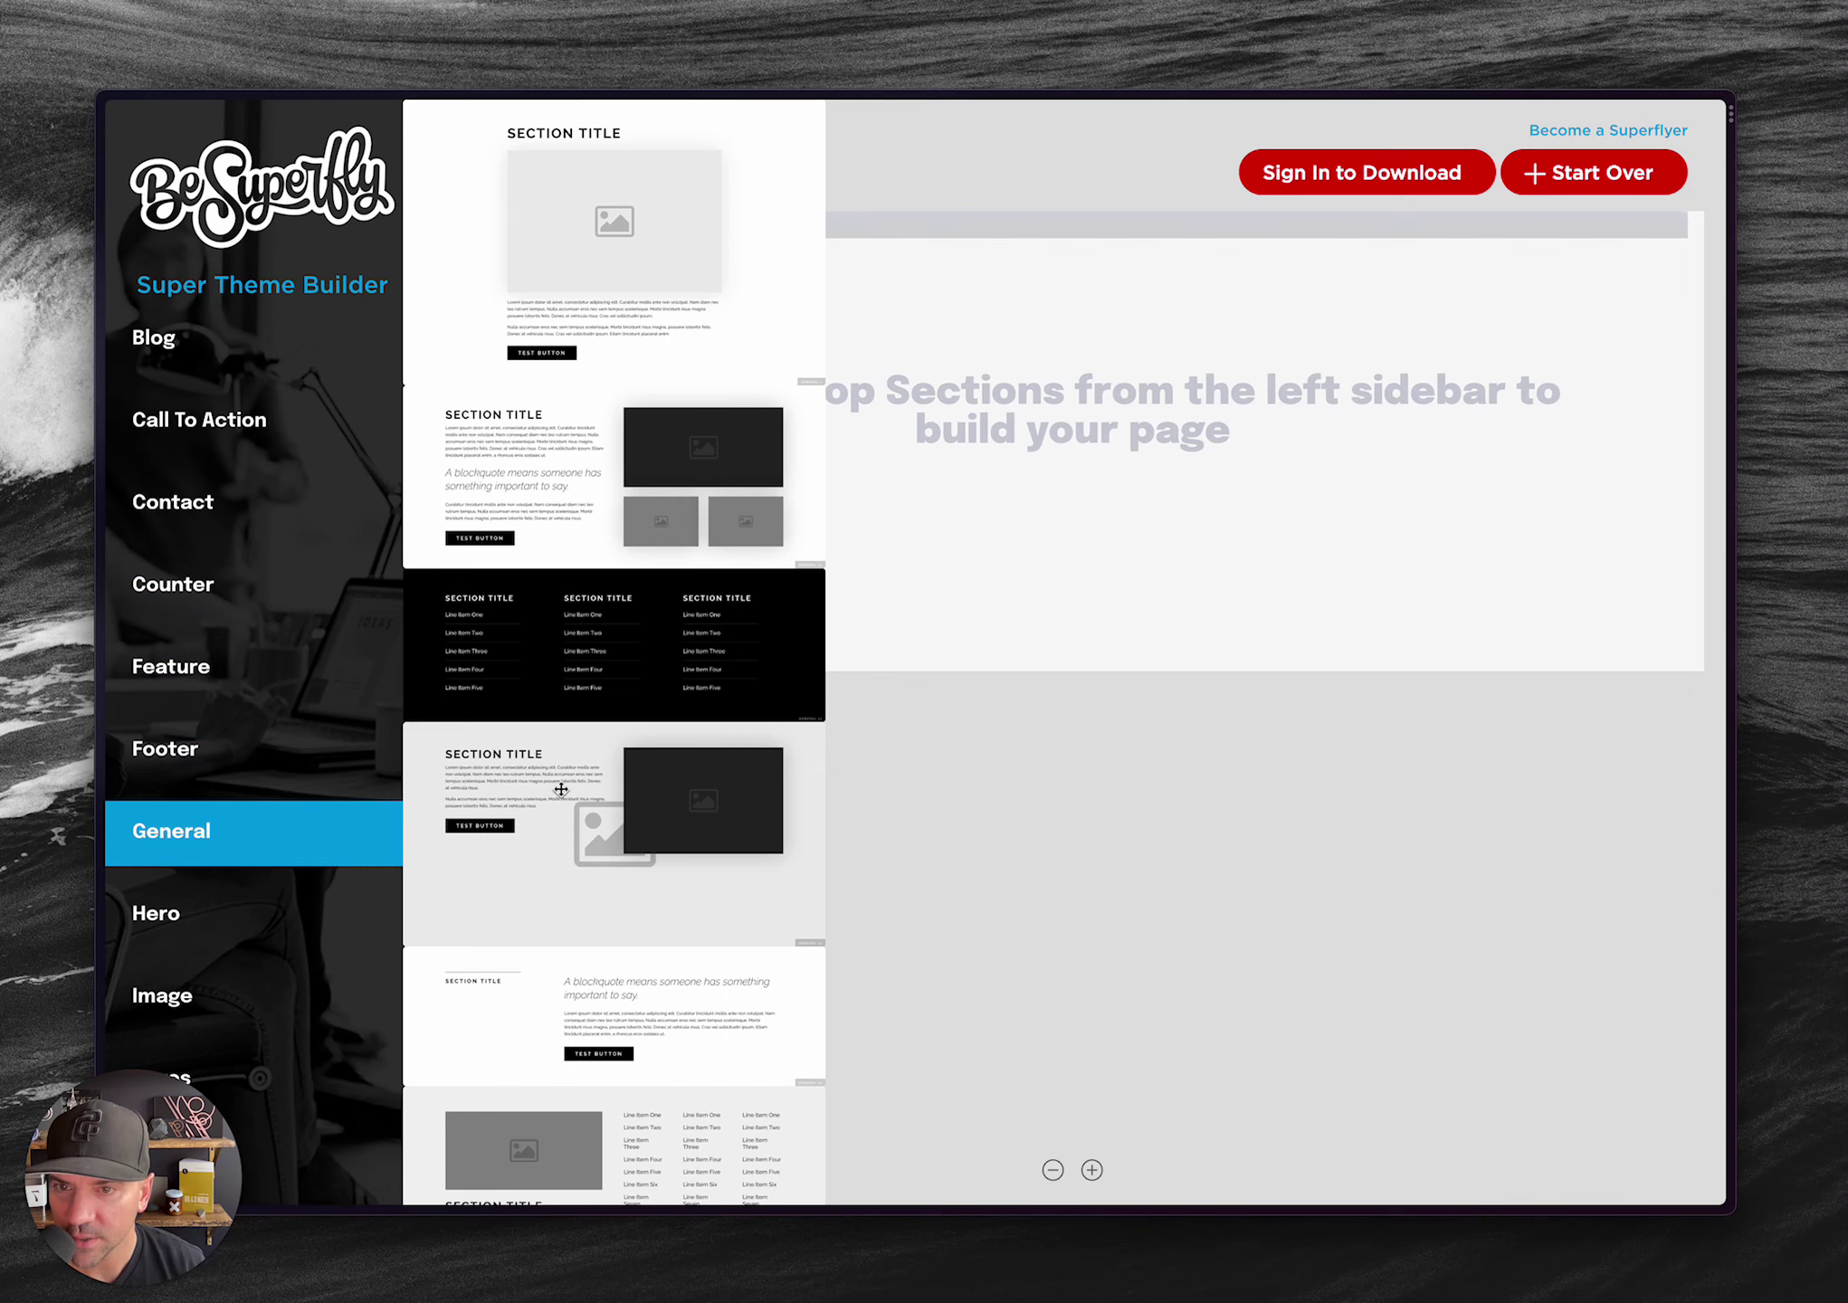
{"action": "left_click_drag", "start_coordinate": [604, 486], "coordinate": [1144, 416]}
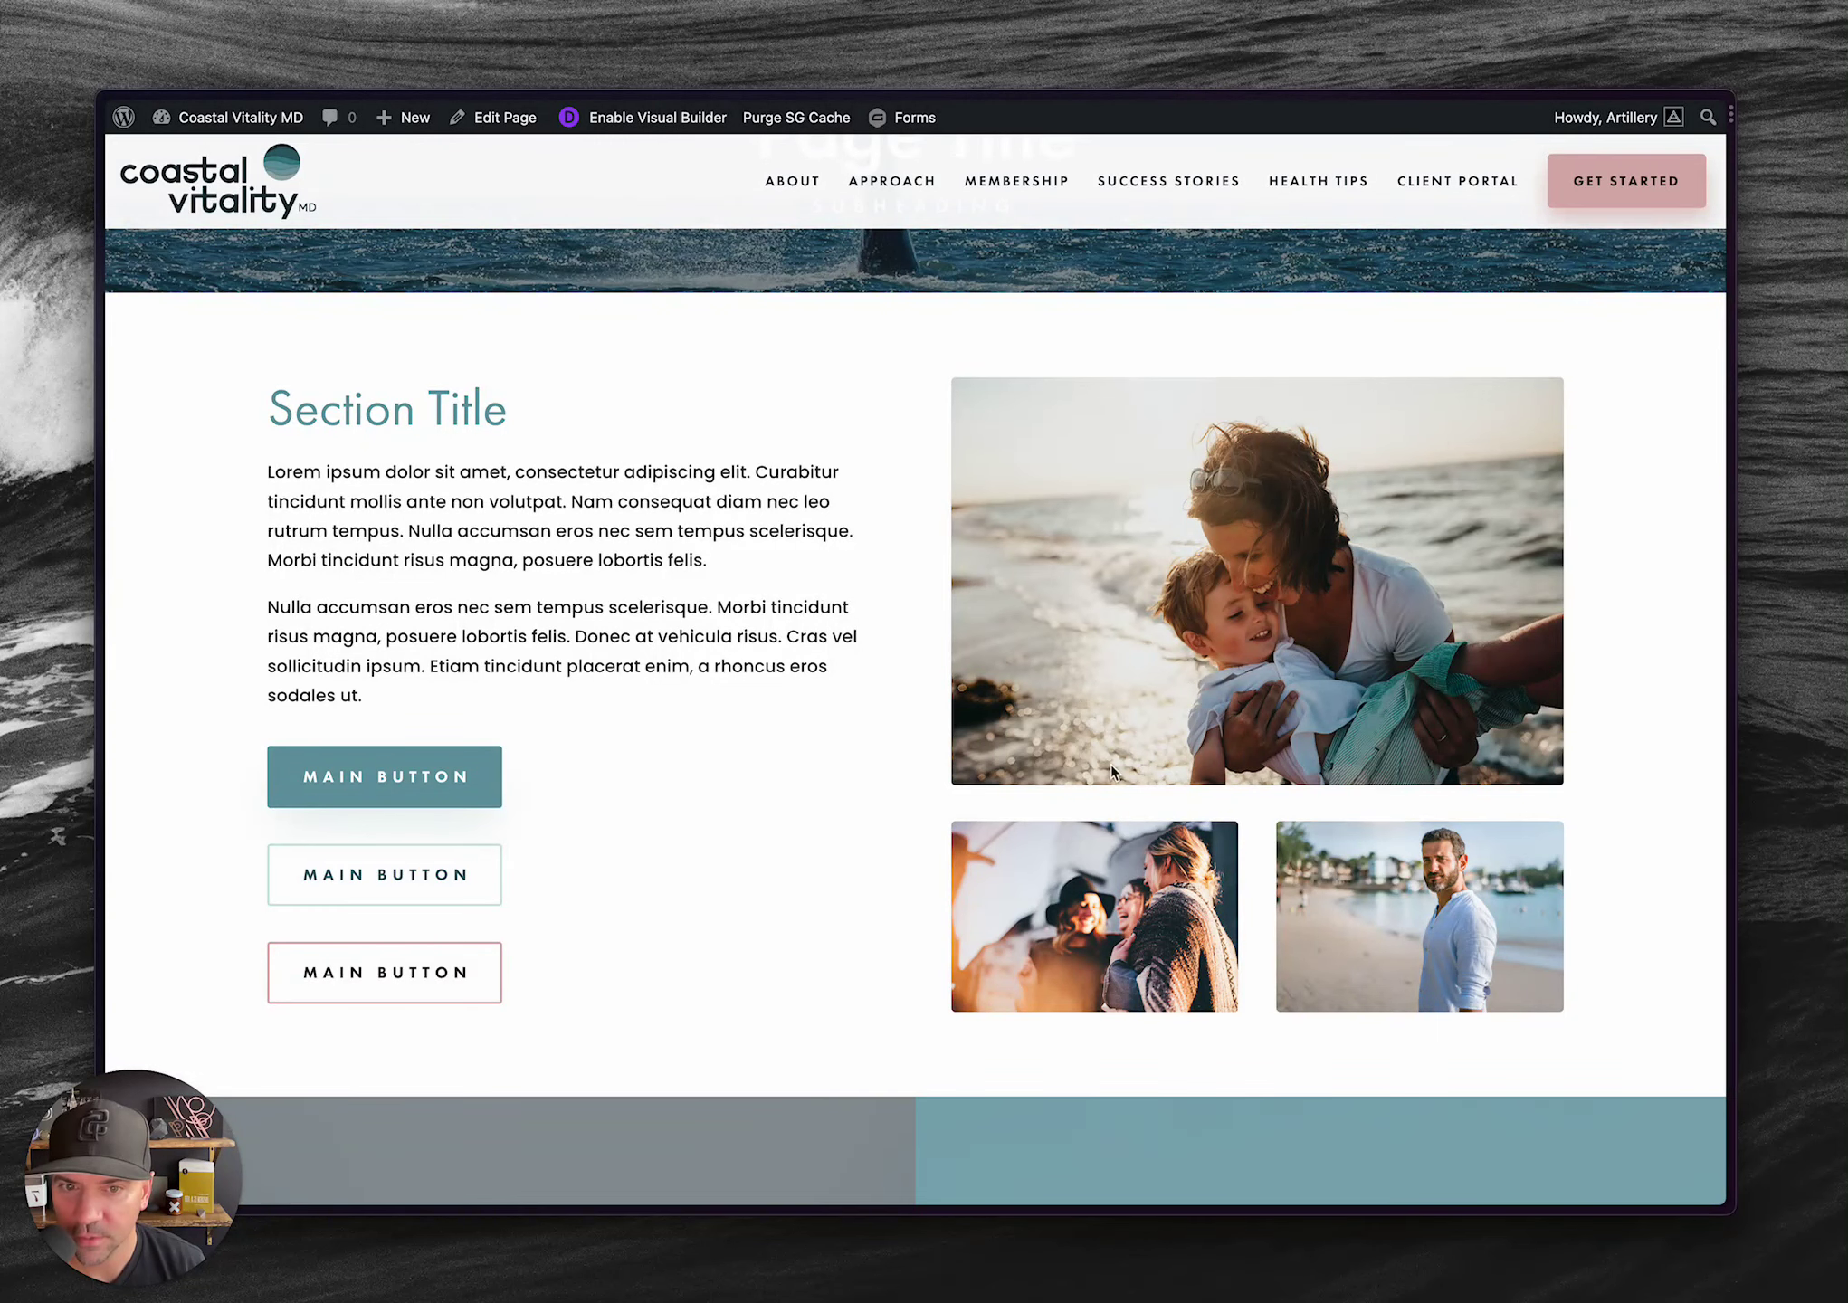
{"action": "scroll", "coordinate": [794, 771], "scroll_direction": "down", "scroll_amount": 10}
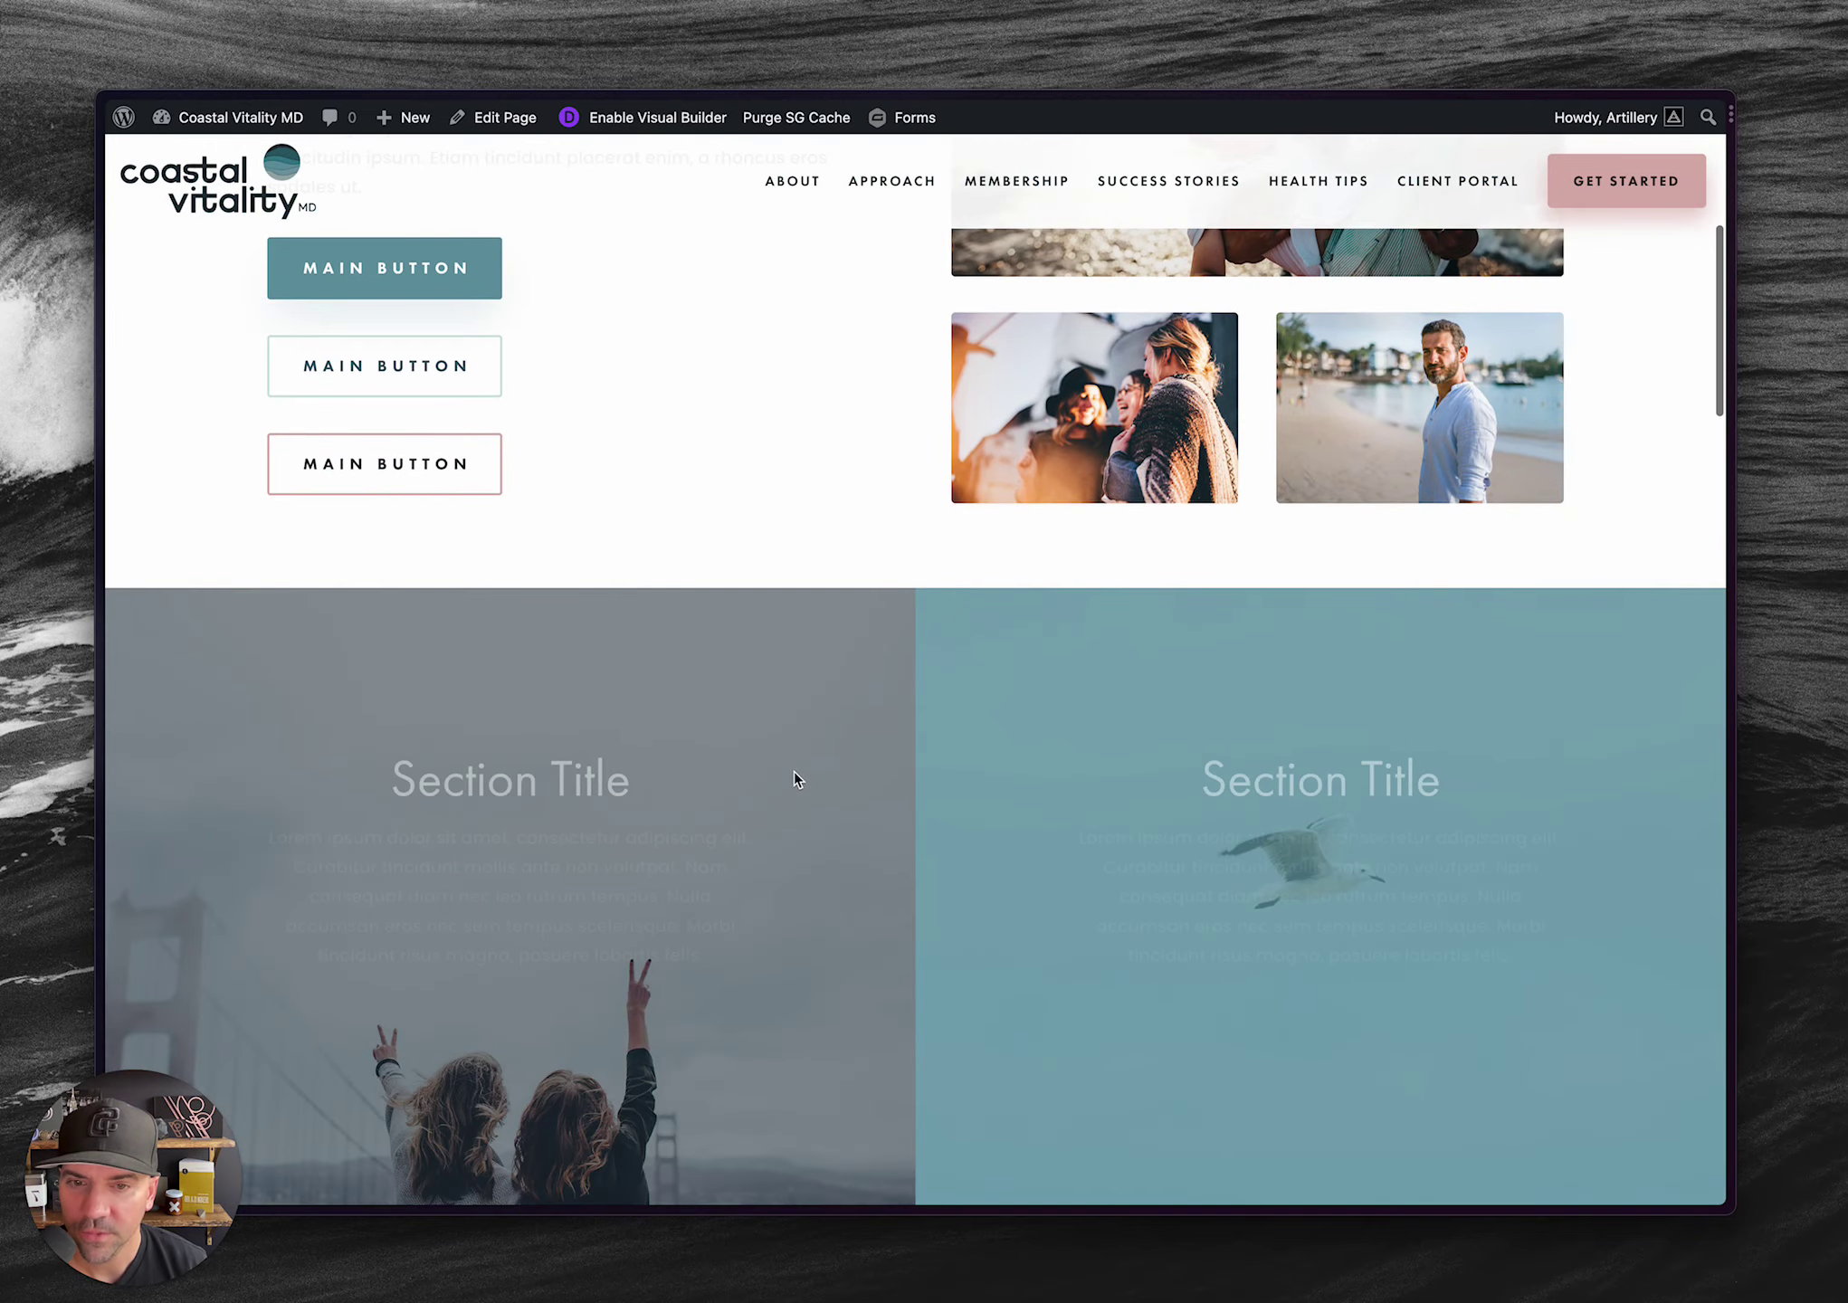
{"action": "scroll", "coordinate": [690, 602], "scroll_direction": "up", "scroll_amount": 3}
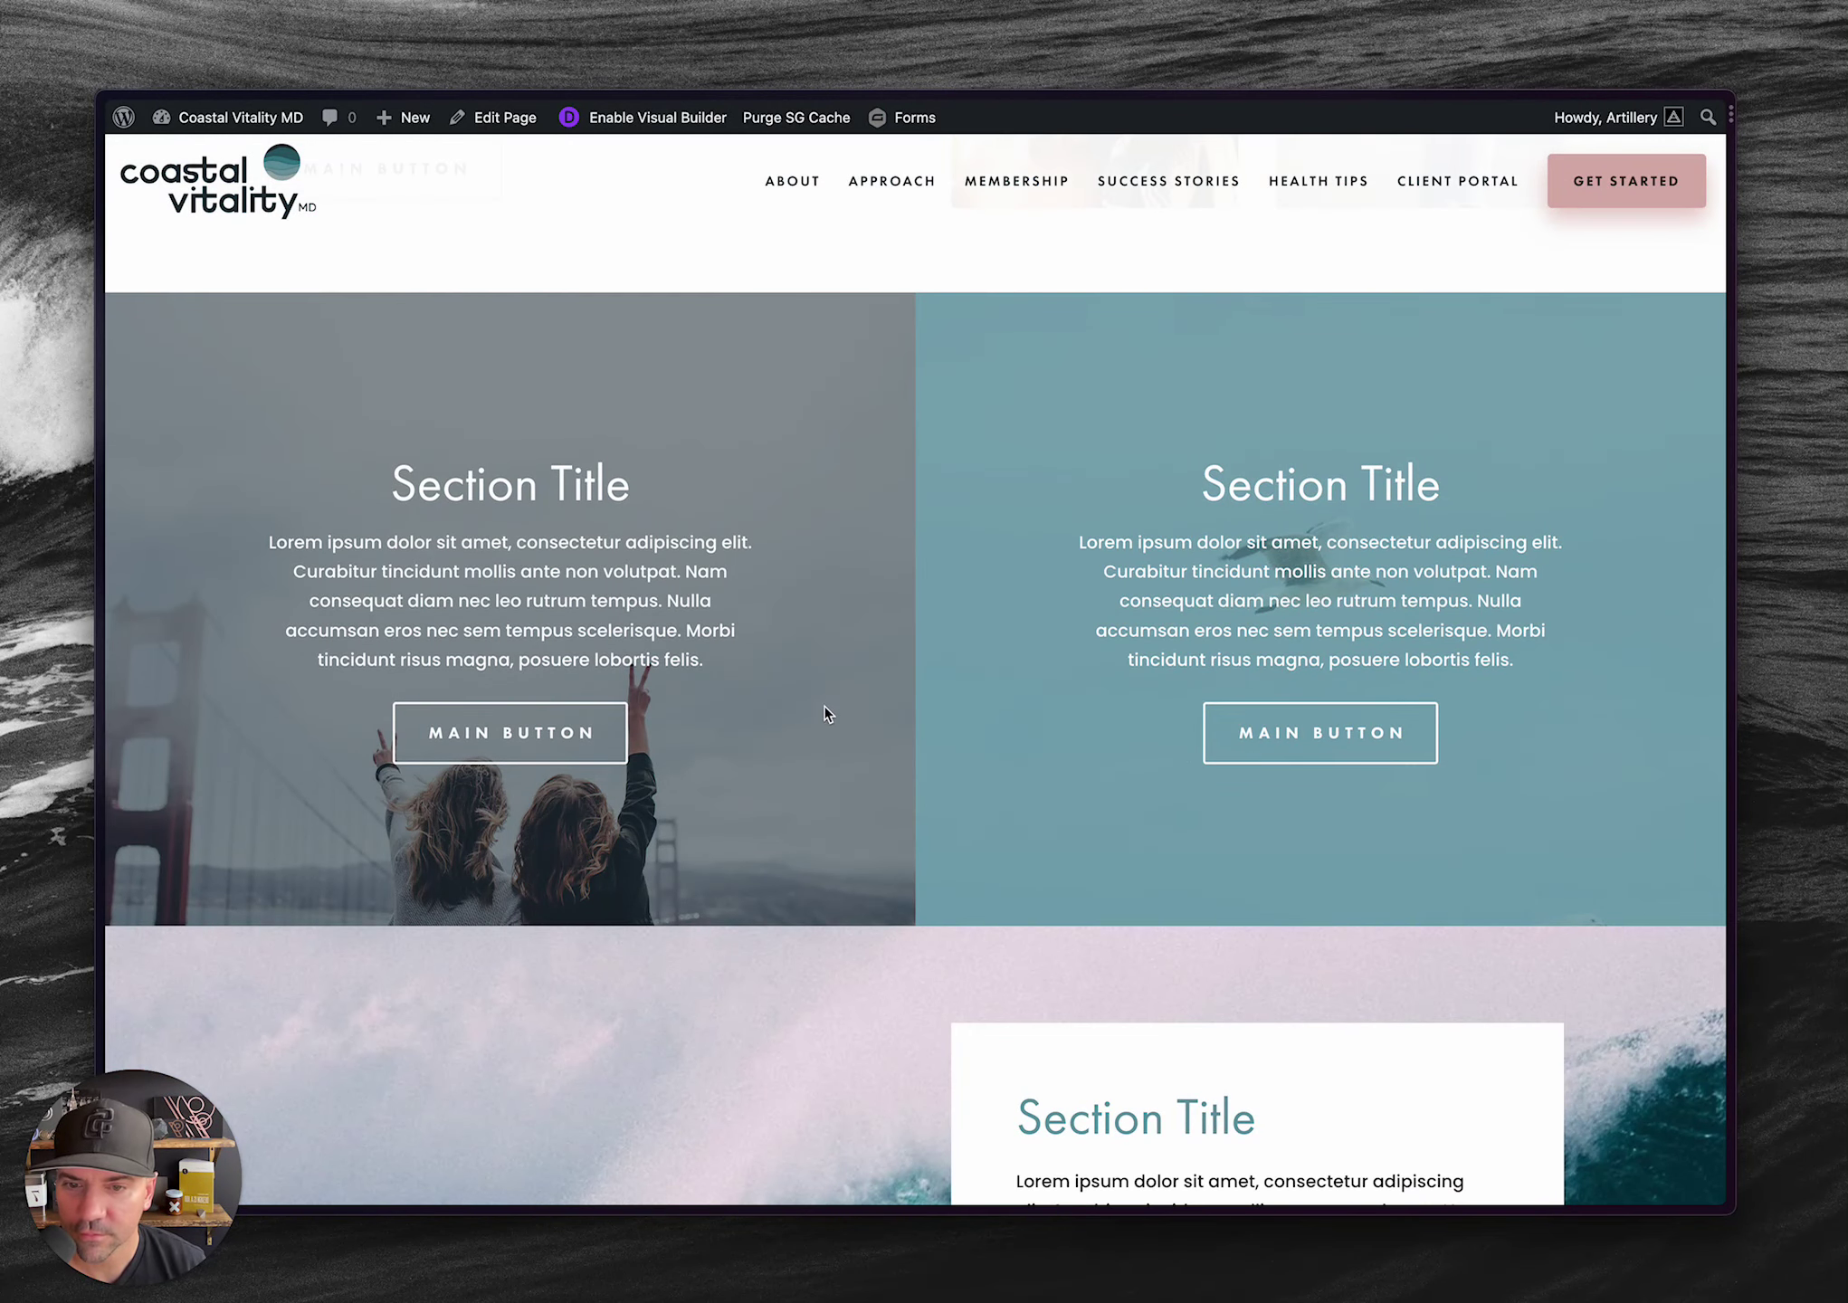
{"action": "key", "text": "alt+Tab"}
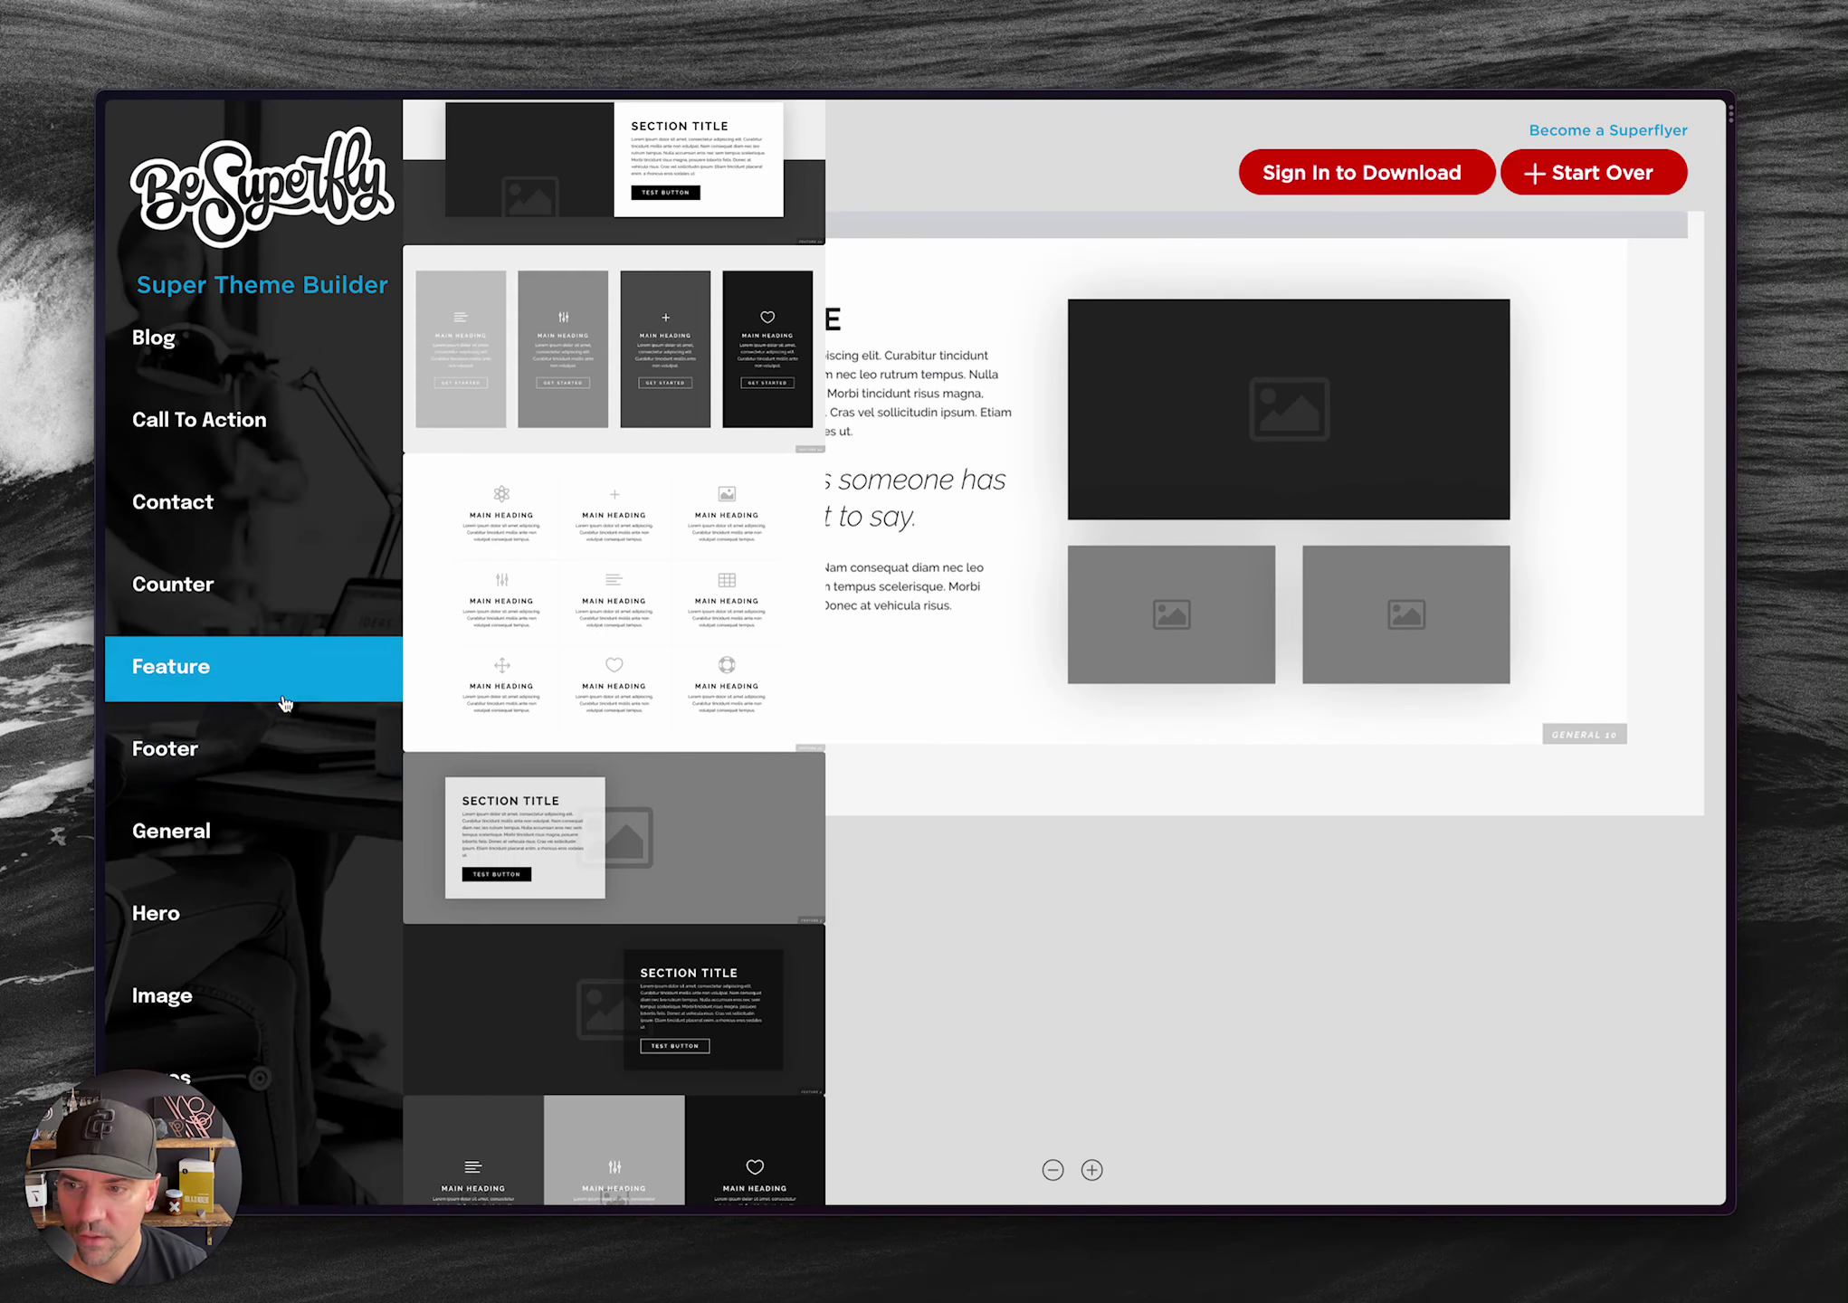
- Drop two-column and other Feature sections below the General section
{"action": "mouse_move", "coordinate": [276, 841]}
{"action": "scroll", "coordinate": [627, 784], "scroll_direction": "down", "scroll_amount": 15}
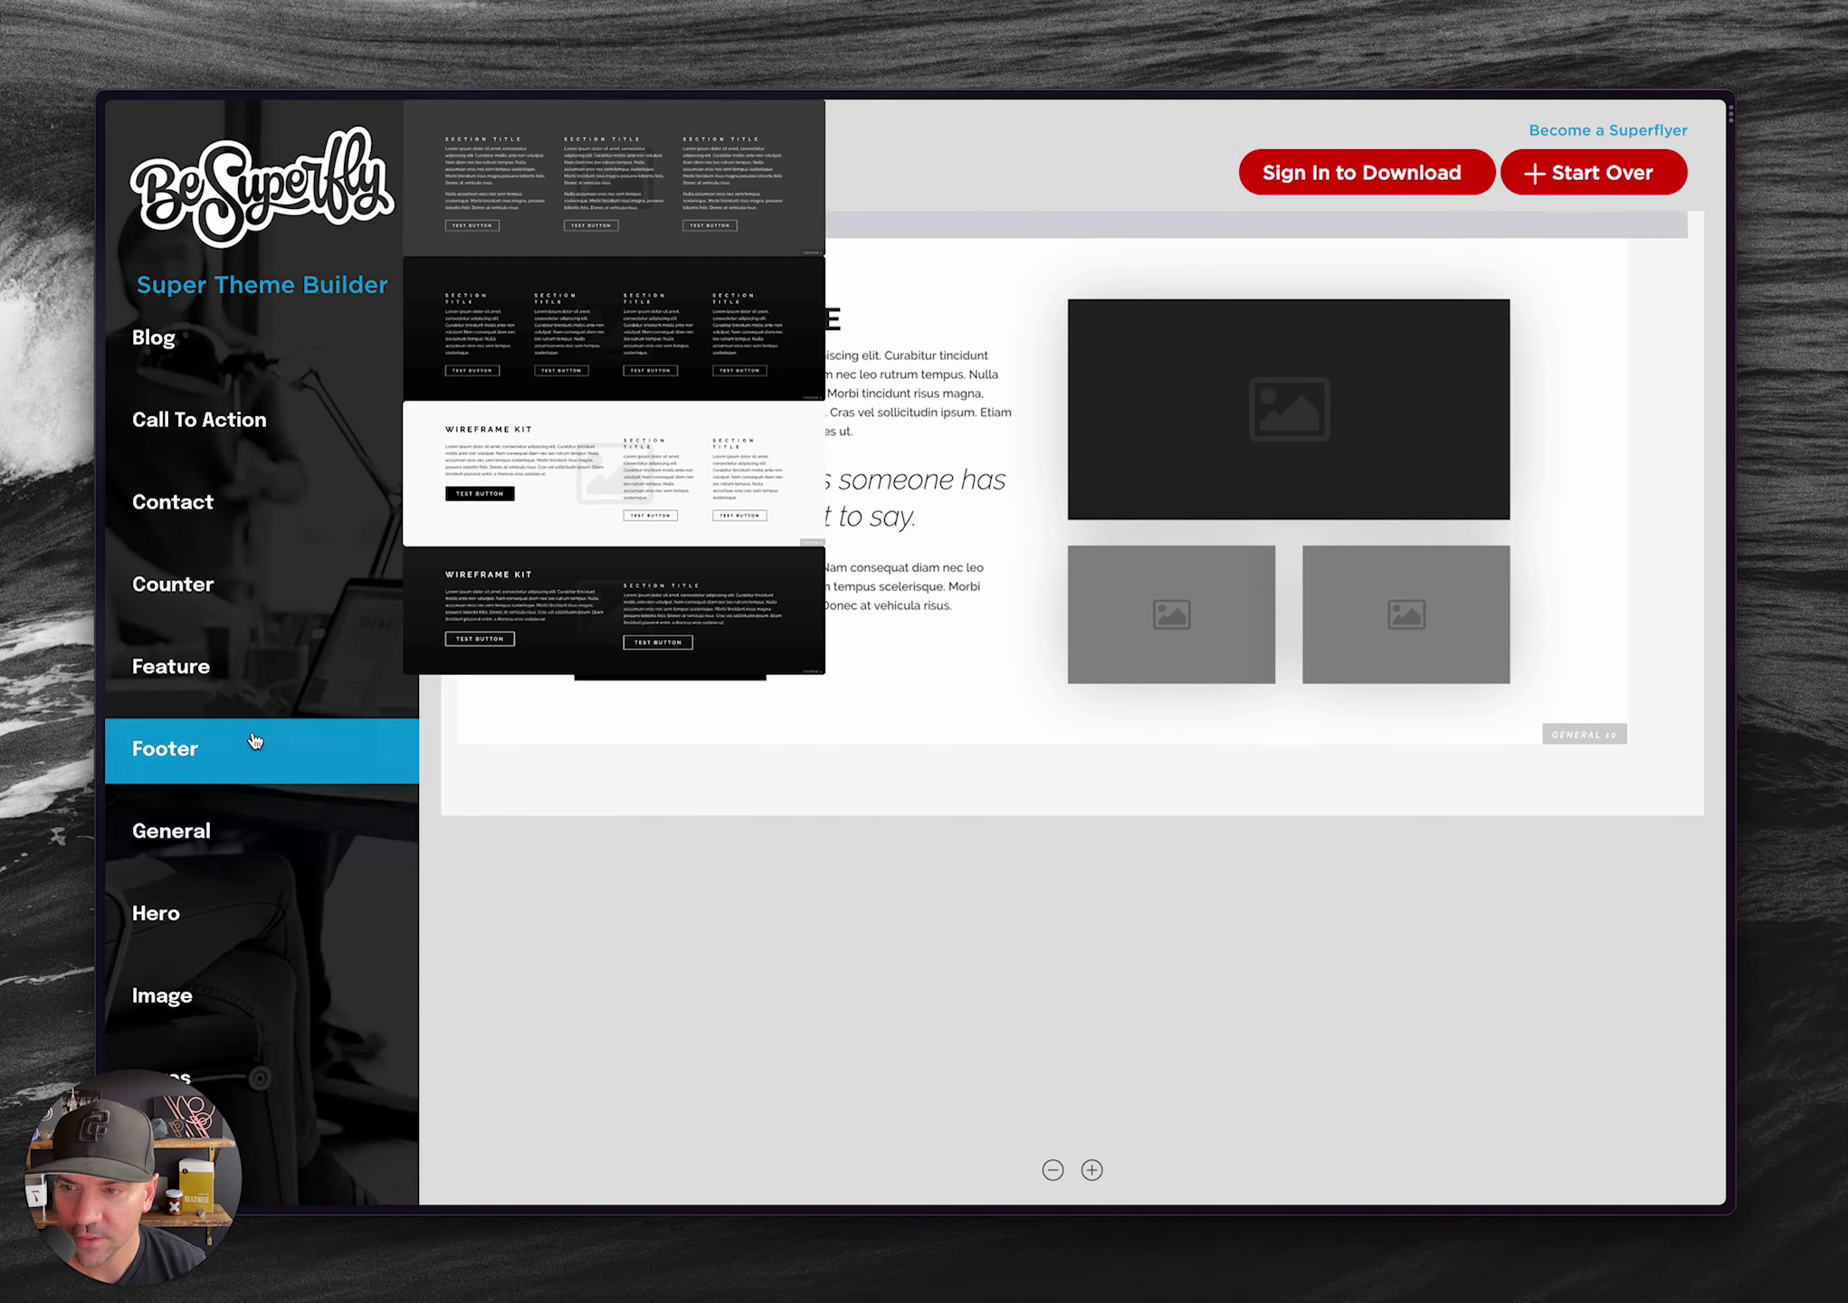
{"action": "mouse_move", "coordinate": [260, 685]}
{"action": "scroll", "coordinate": [668, 643], "scroll_direction": "up", "scroll_amount": 1}
{"action": "scroll", "coordinate": [669, 643], "scroll_direction": "up", "scroll_amount": 10}
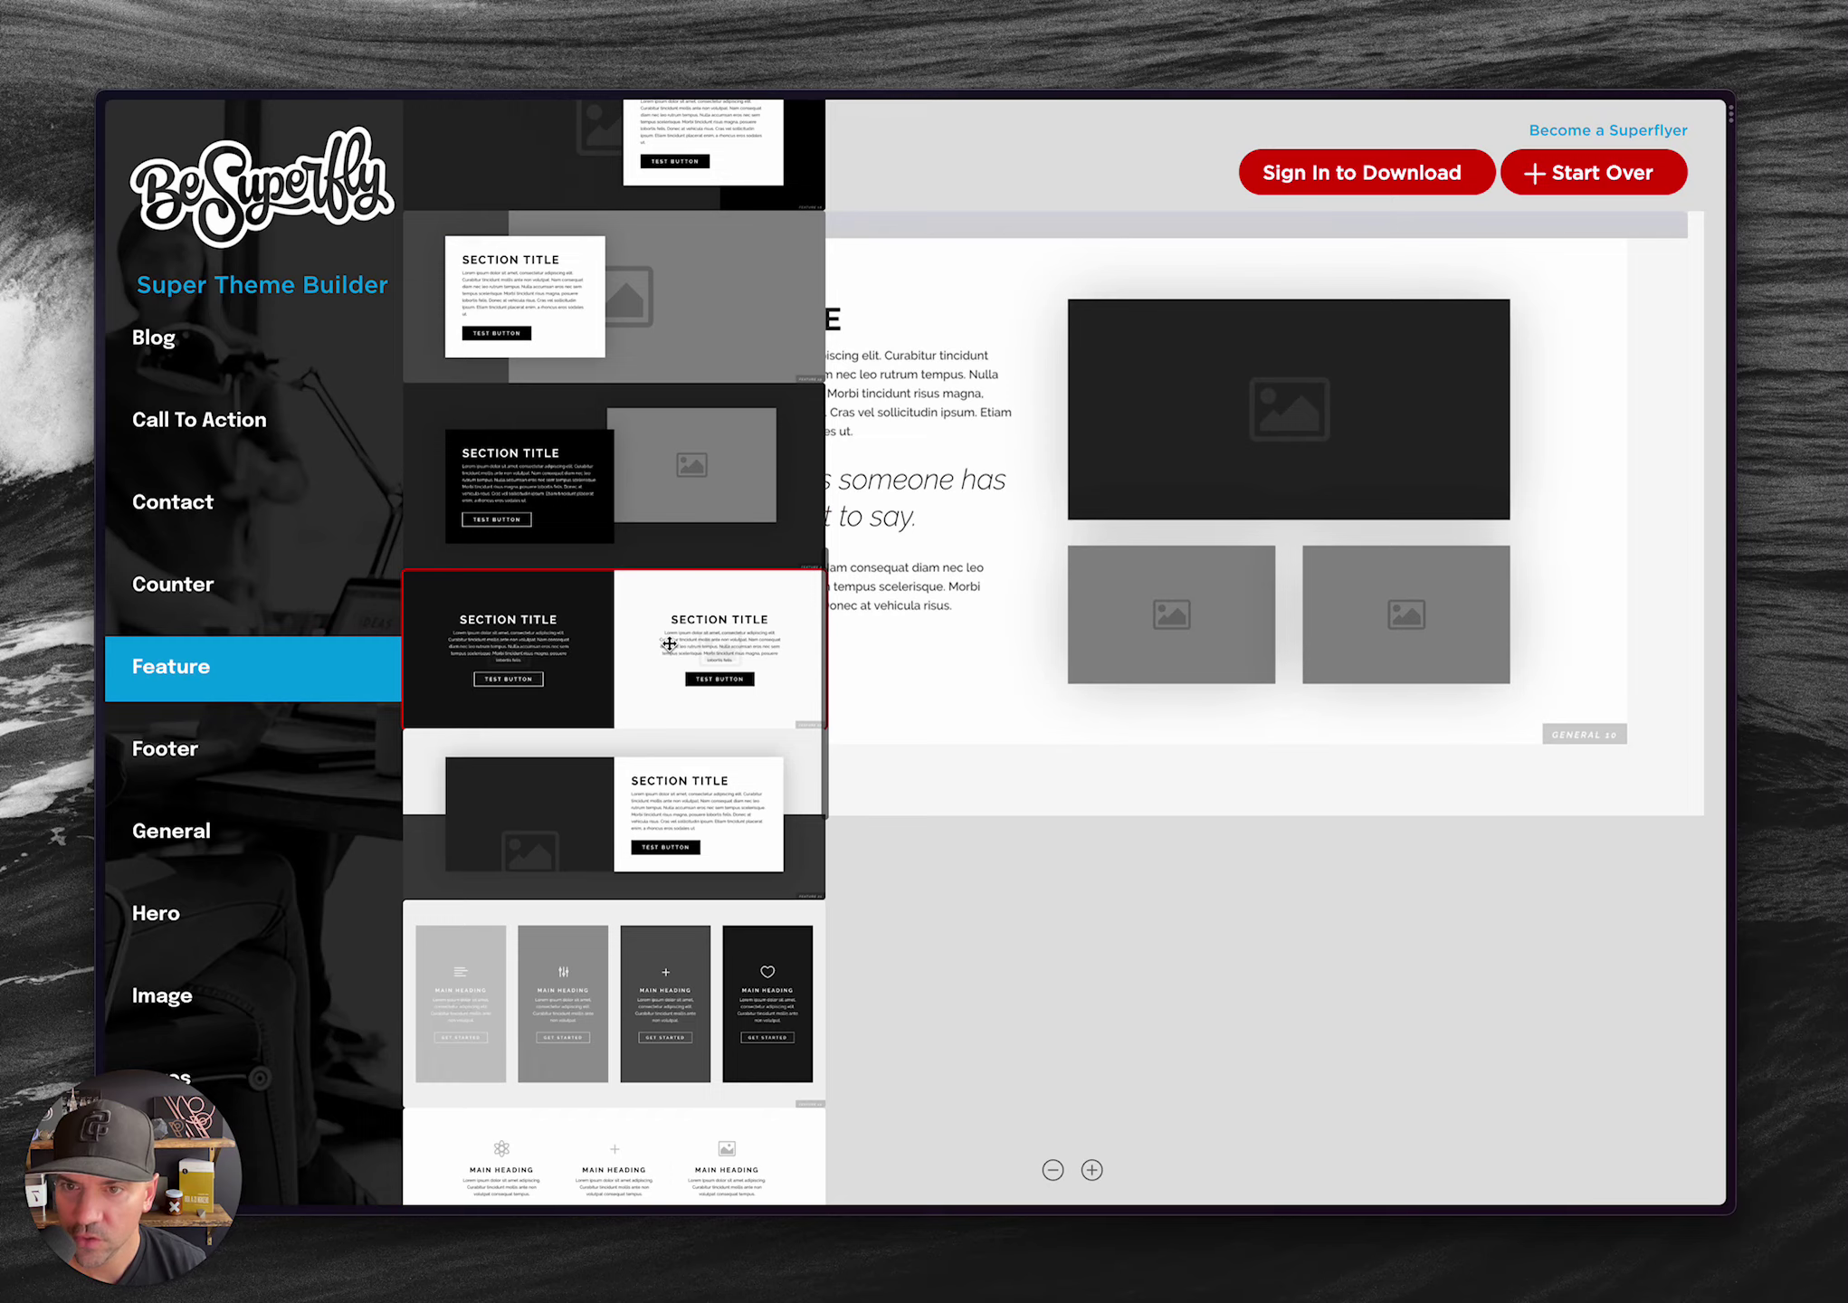
{"action": "scroll", "coordinate": [668, 643], "scroll_direction": "down", "scroll_amount": 3}
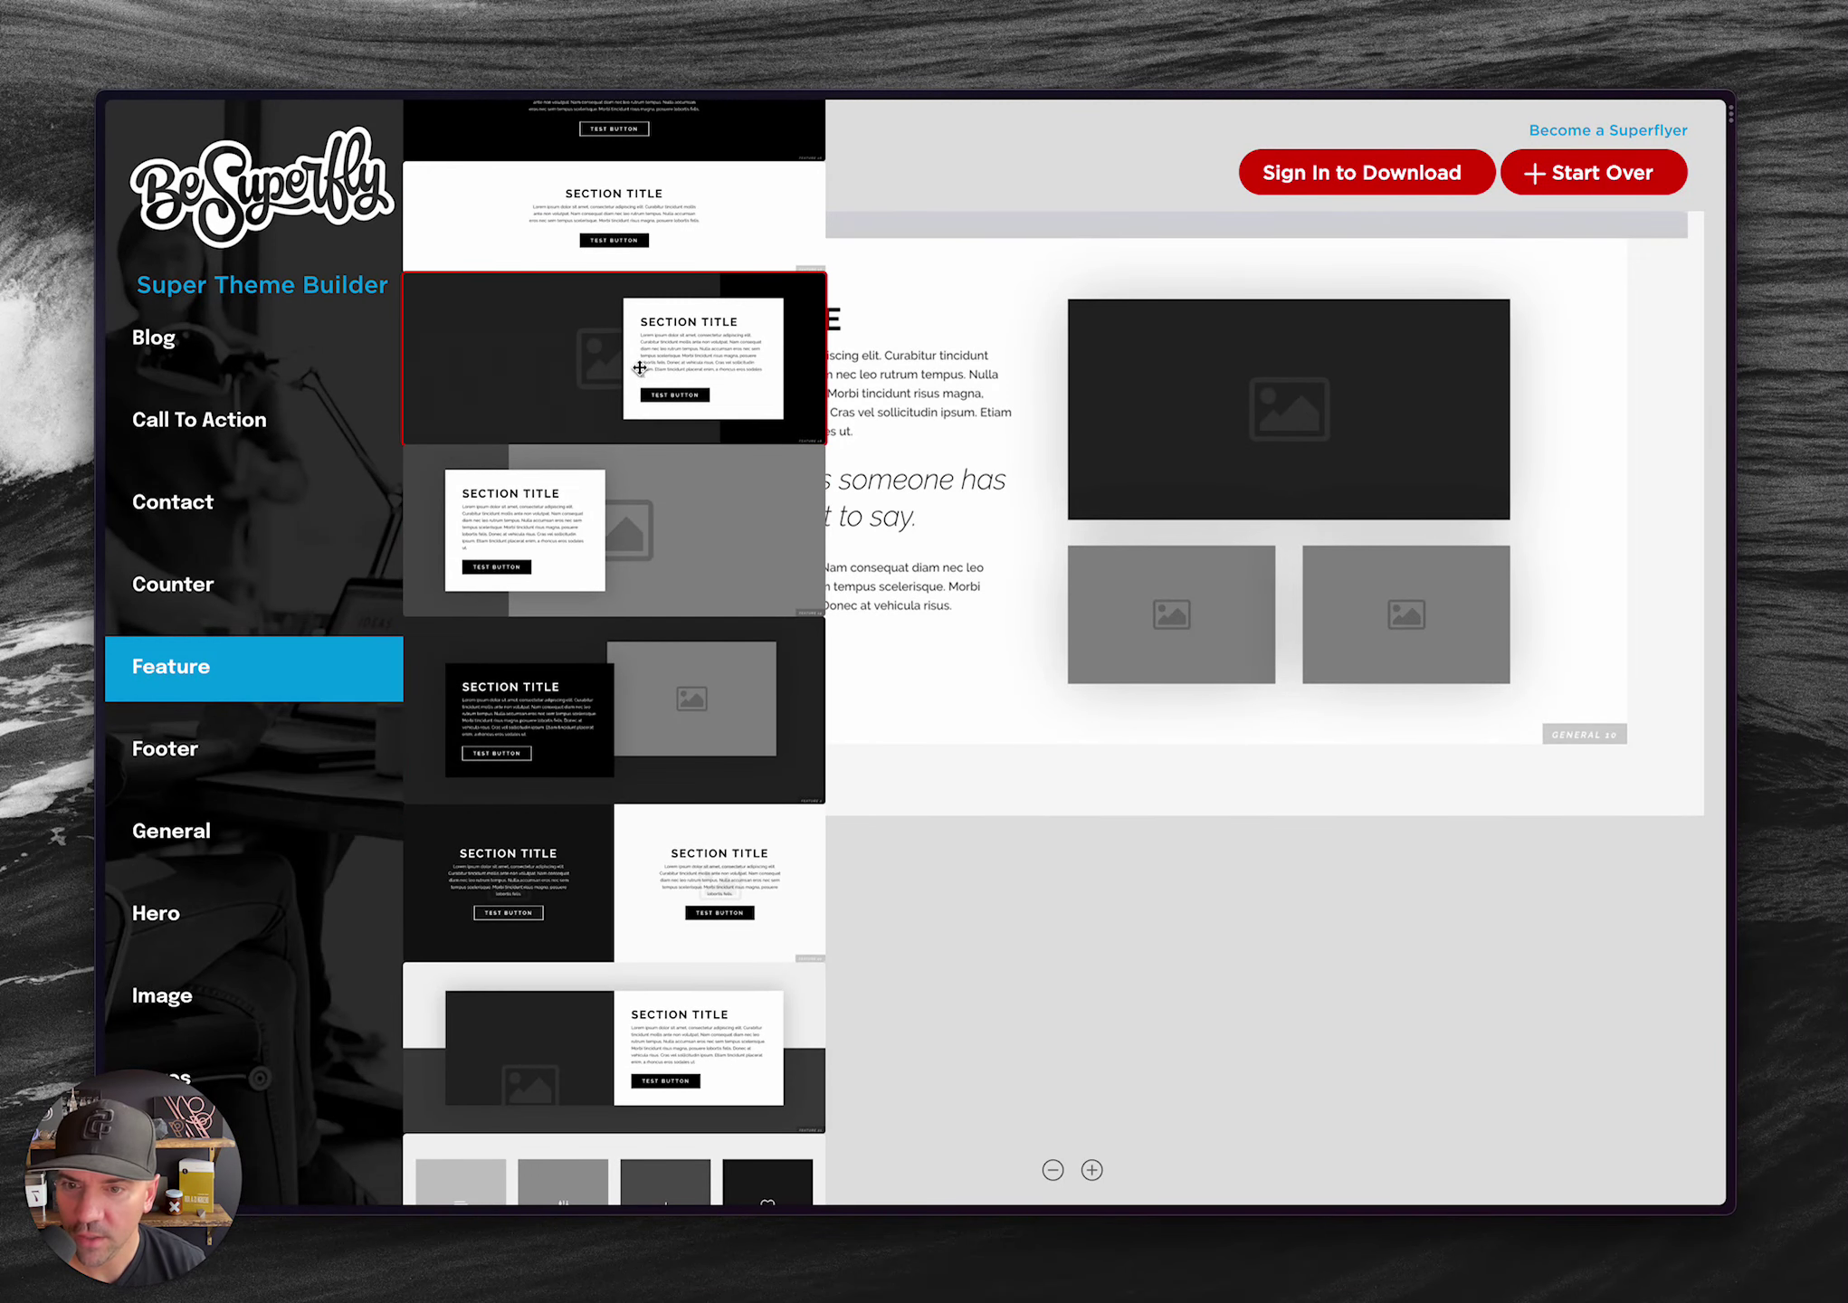
{"action": "scroll", "coordinate": [640, 368], "scroll_direction": "down", "scroll_amount": 4}
{"action": "left_click_drag", "start_coordinate": [613, 539], "coordinate": [1149, 742]}
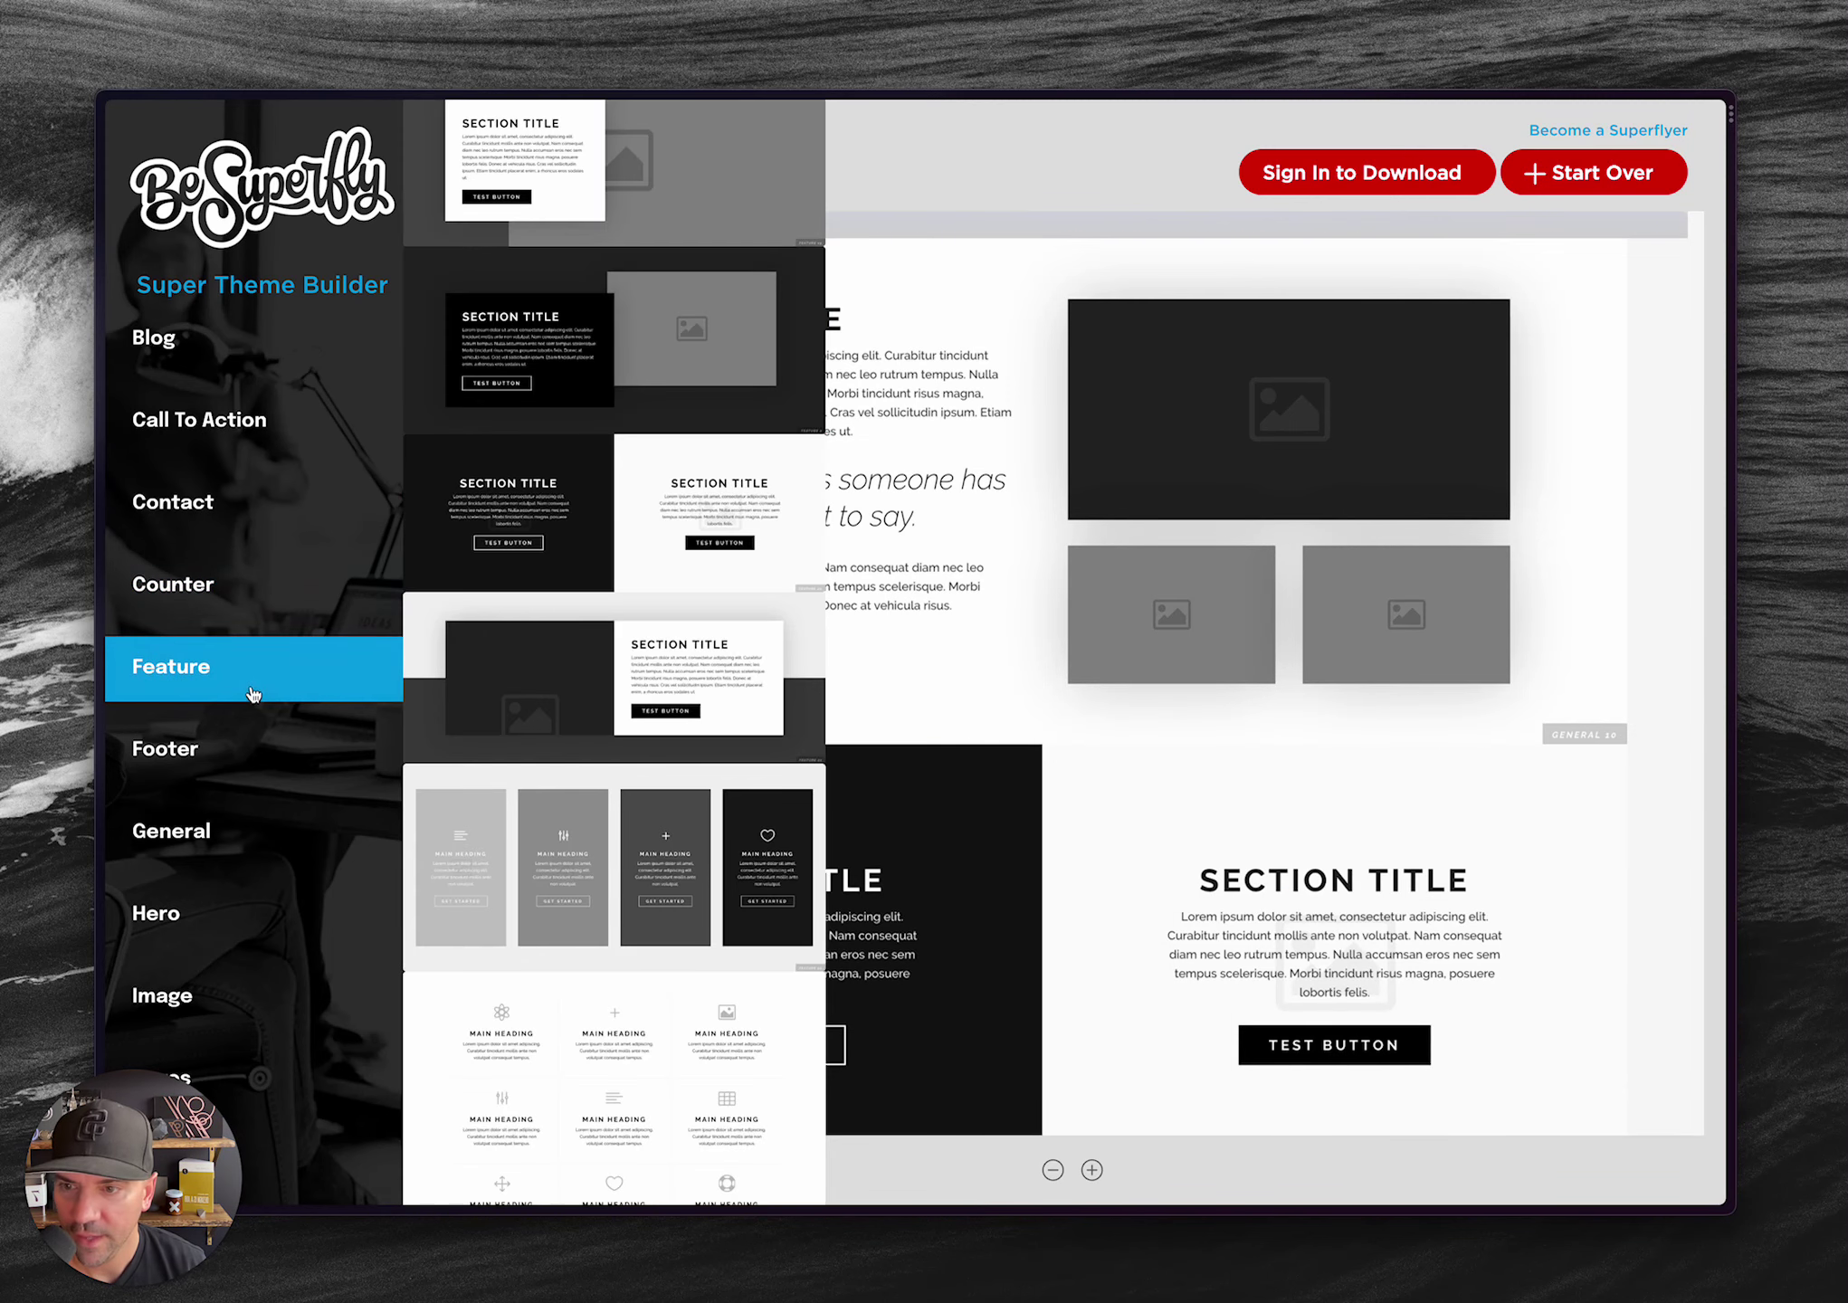
{"action": "scroll", "coordinate": [620, 466], "scroll_direction": "up", "scroll_amount": 5}
{"action": "left_click_drag", "start_coordinate": [620, 466], "coordinate": [1059, 765]}
- Add the four-column Feature 22 layout to the page
{"action": "mouse_move", "coordinate": [306, 617]}
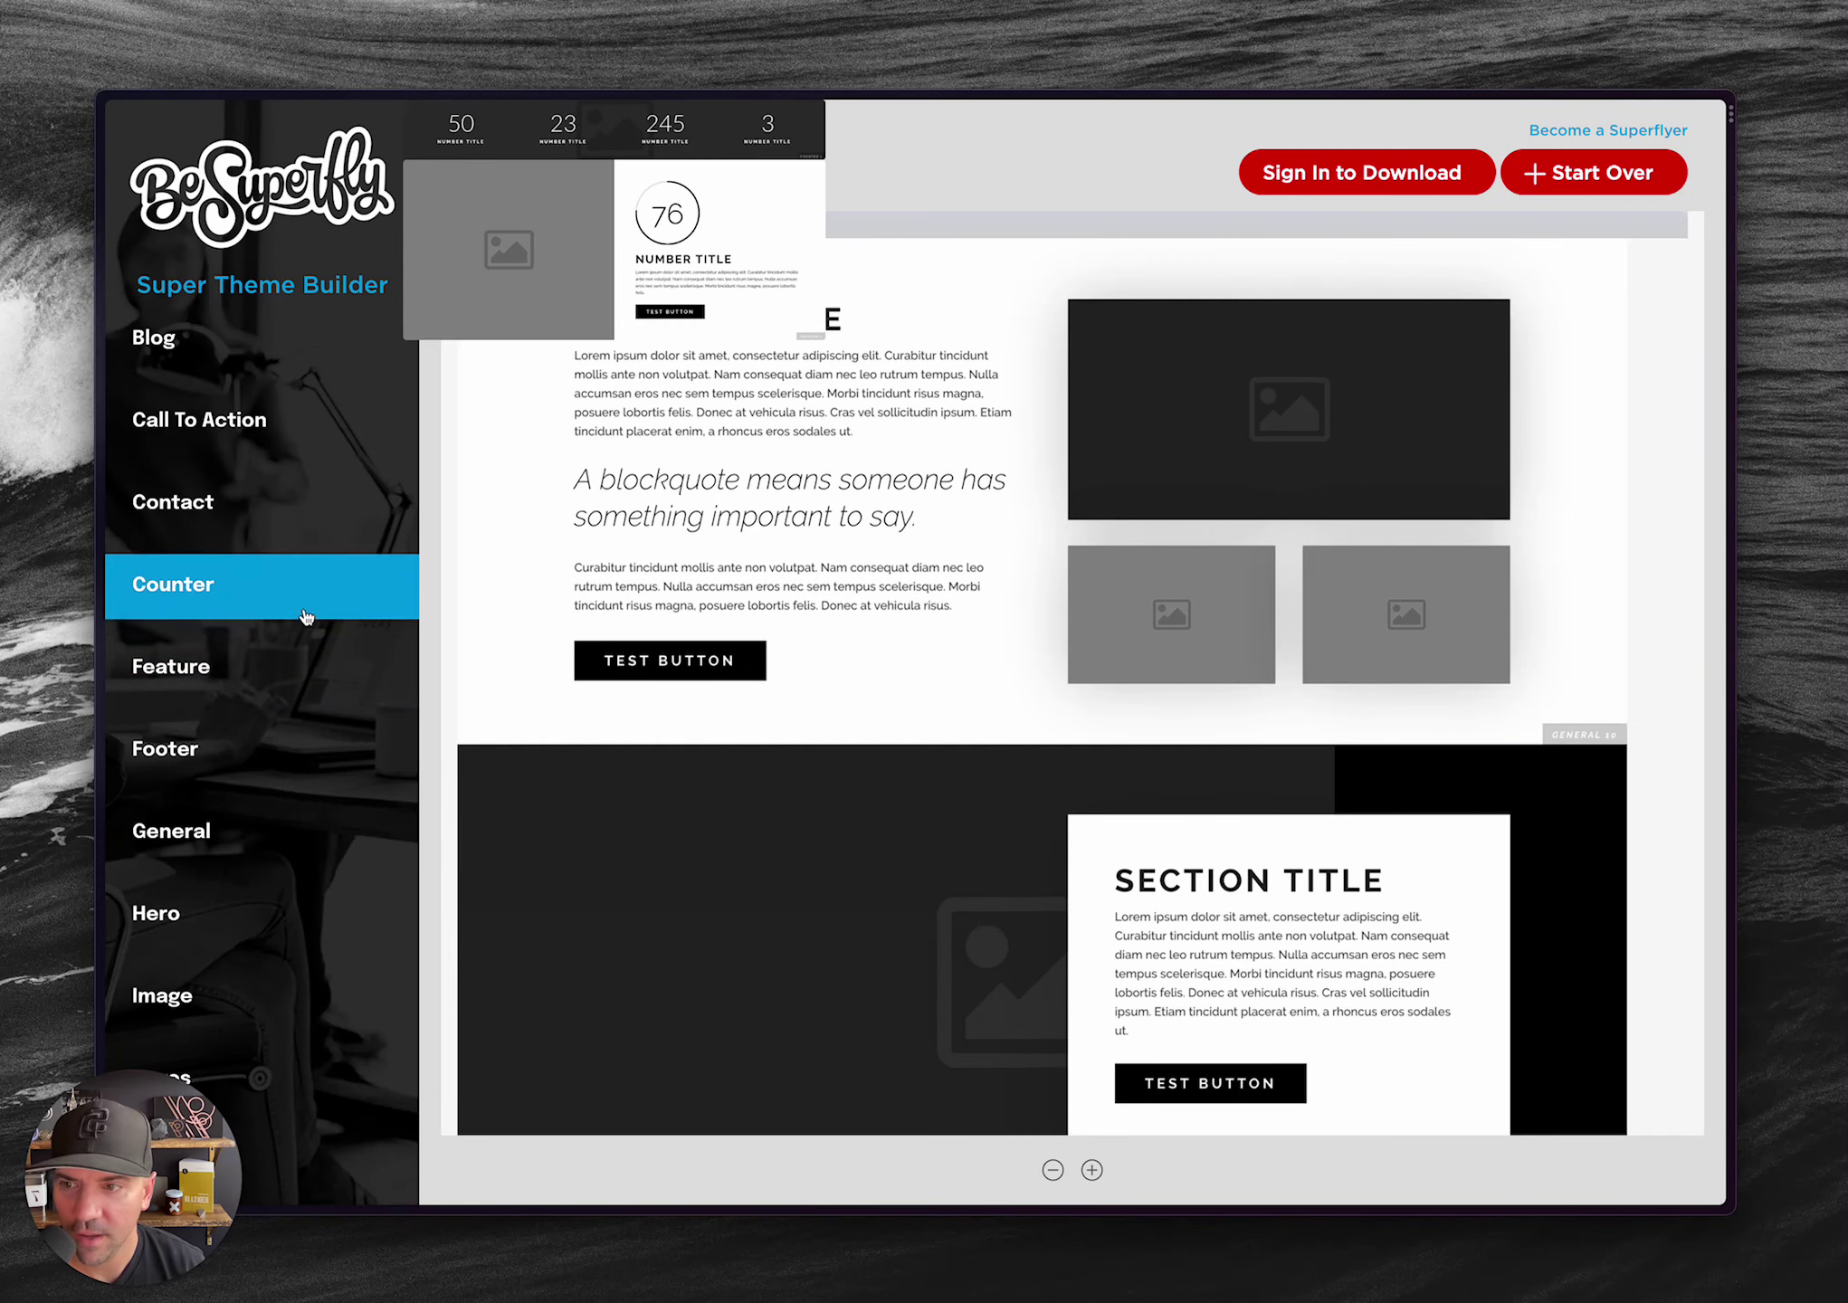
{"action": "mouse_move", "coordinate": [264, 672]}
{"action": "scroll", "coordinate": [674, 724], "scroll_direction": "down", "scroll_amount": 3}
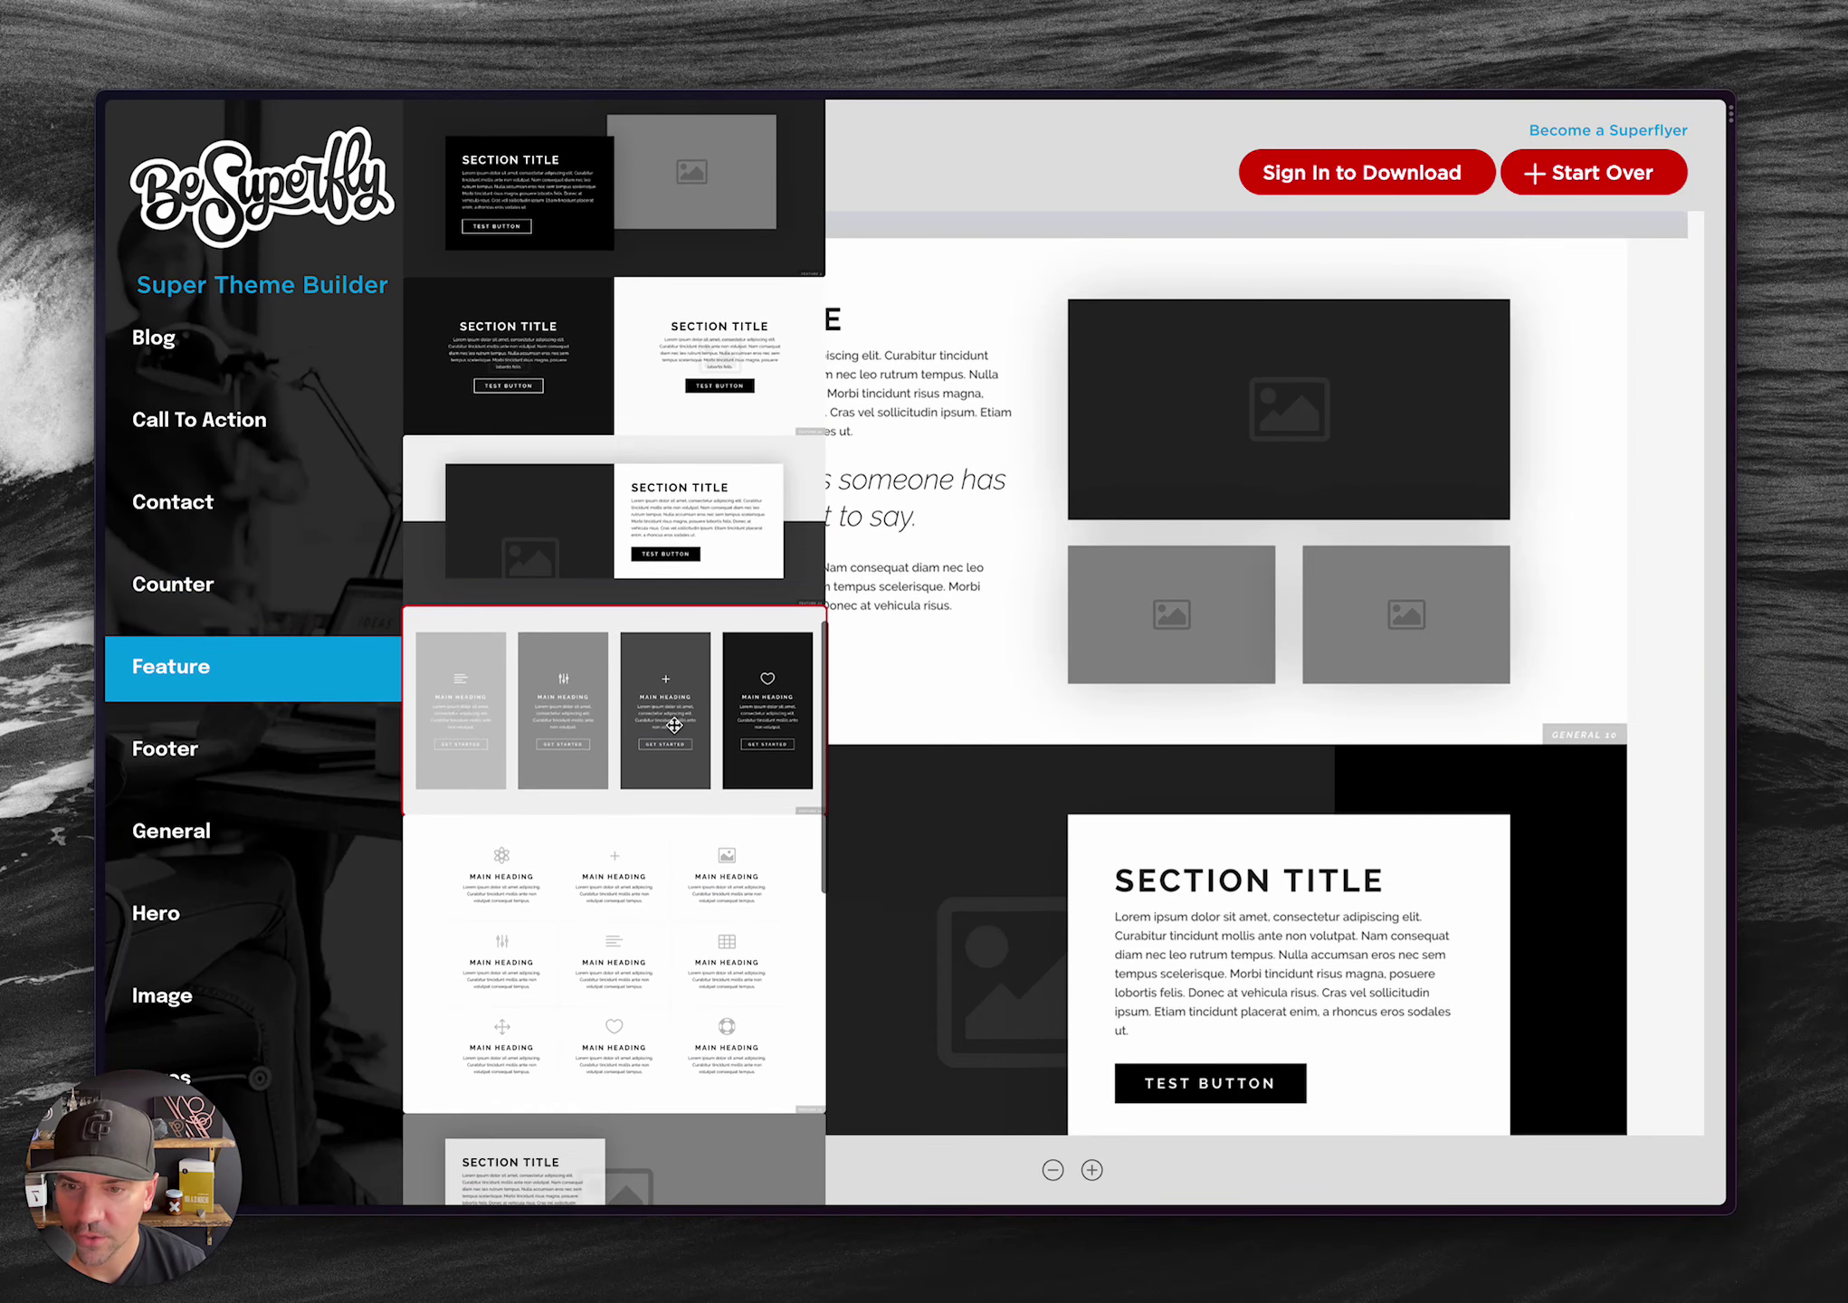
{"action": "left_click_drag", "start_coordinate": [596, 745], "coordinate": [1167, 760]}
- Add a three-column feature section below Feature 22, then return to the Coastal Vitality site
{"action": "scroll", "coordinate": [331, 812], "scroll_direction": "down", "scroll_amount": 3}
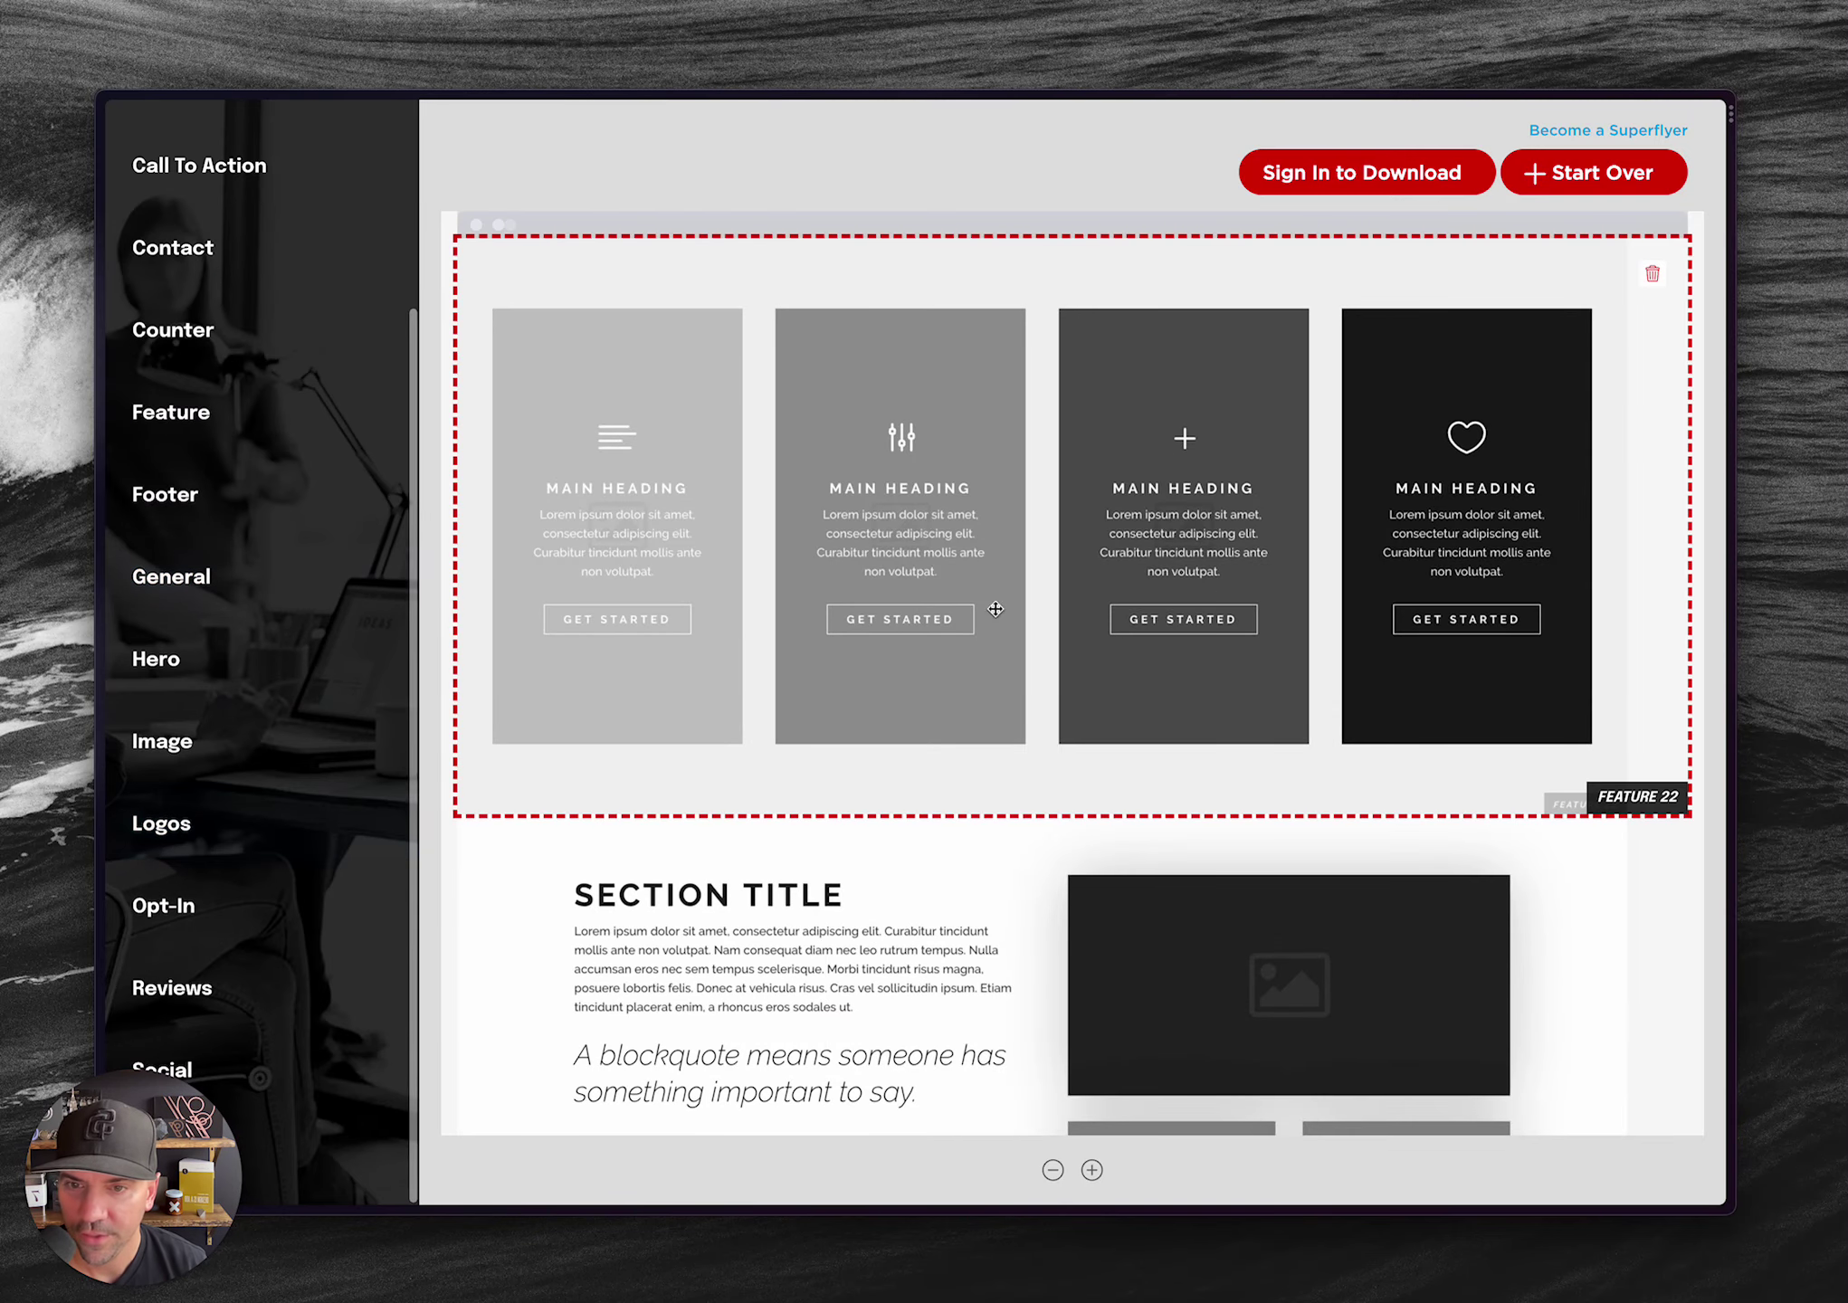
{"action": "mouse_move", "coordinate": [313, 602]}
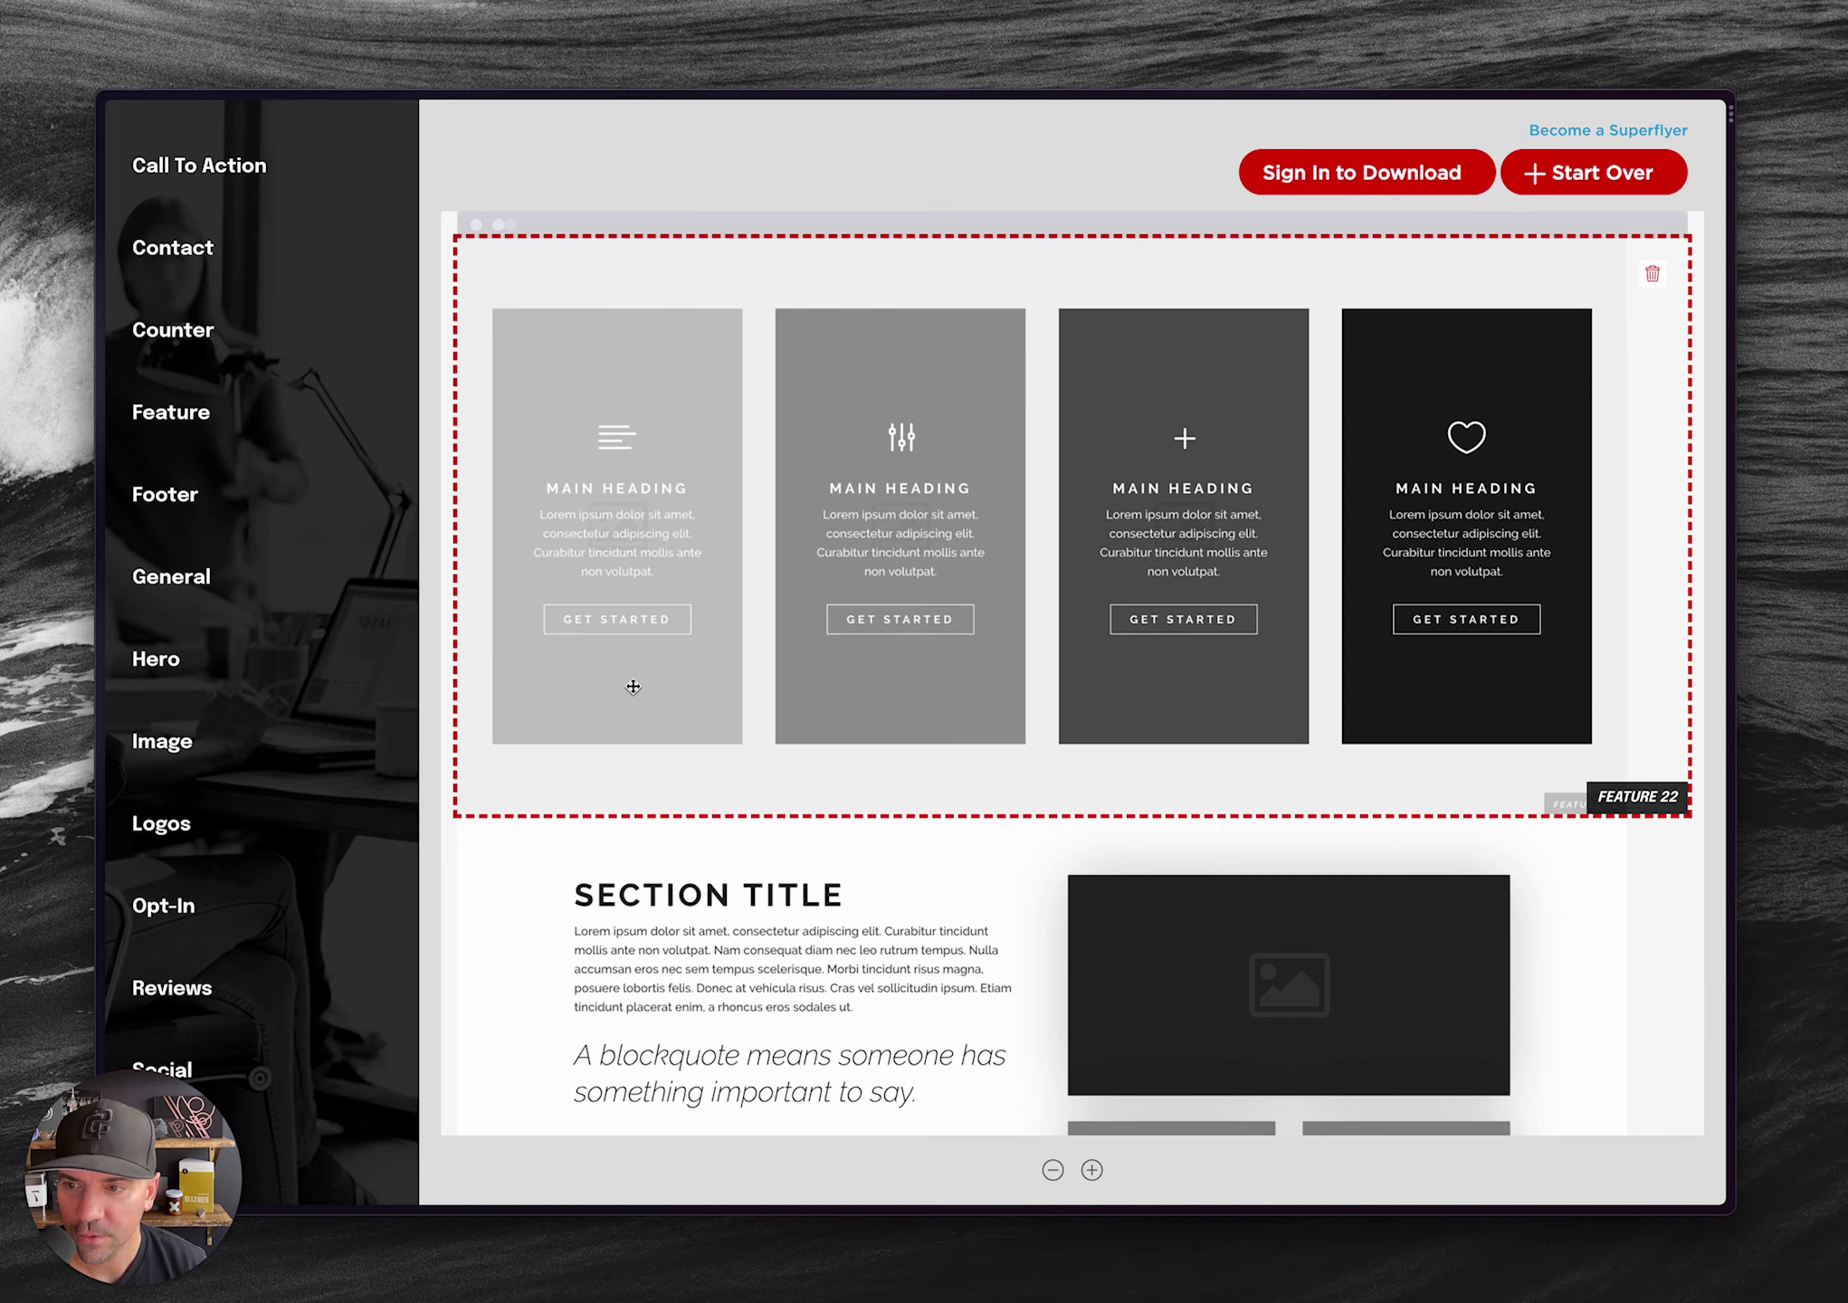
{"action": "mouse_move", "coordinate": [289, 412]}
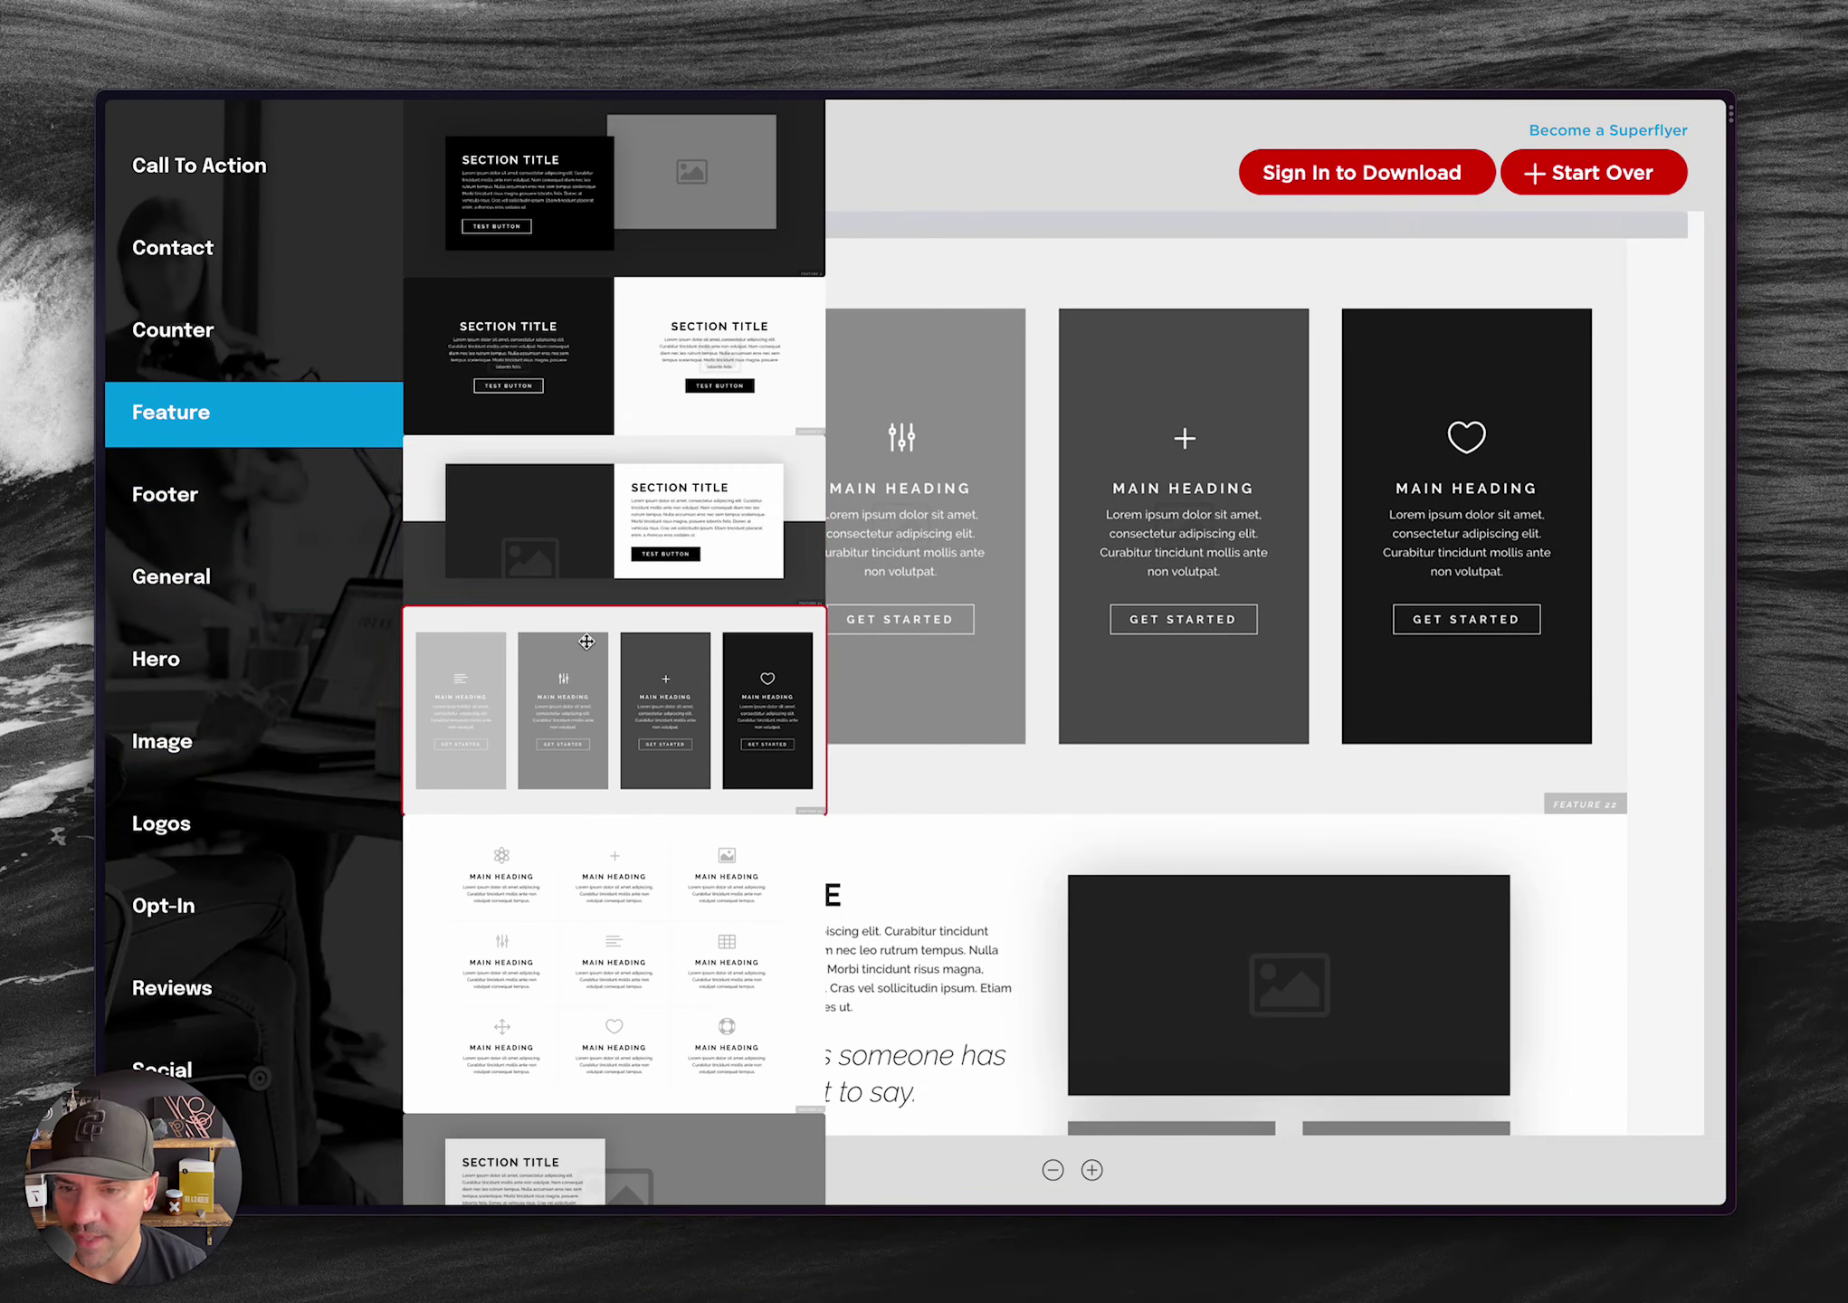
{"action": "scroll", "coordinate": [586, 641], "scroll_direction": "down", "scroll_amount": 15}
{"action": "left_click_drag", "start_coordinate": [615, 573], "coordinate": [1051, 730]}
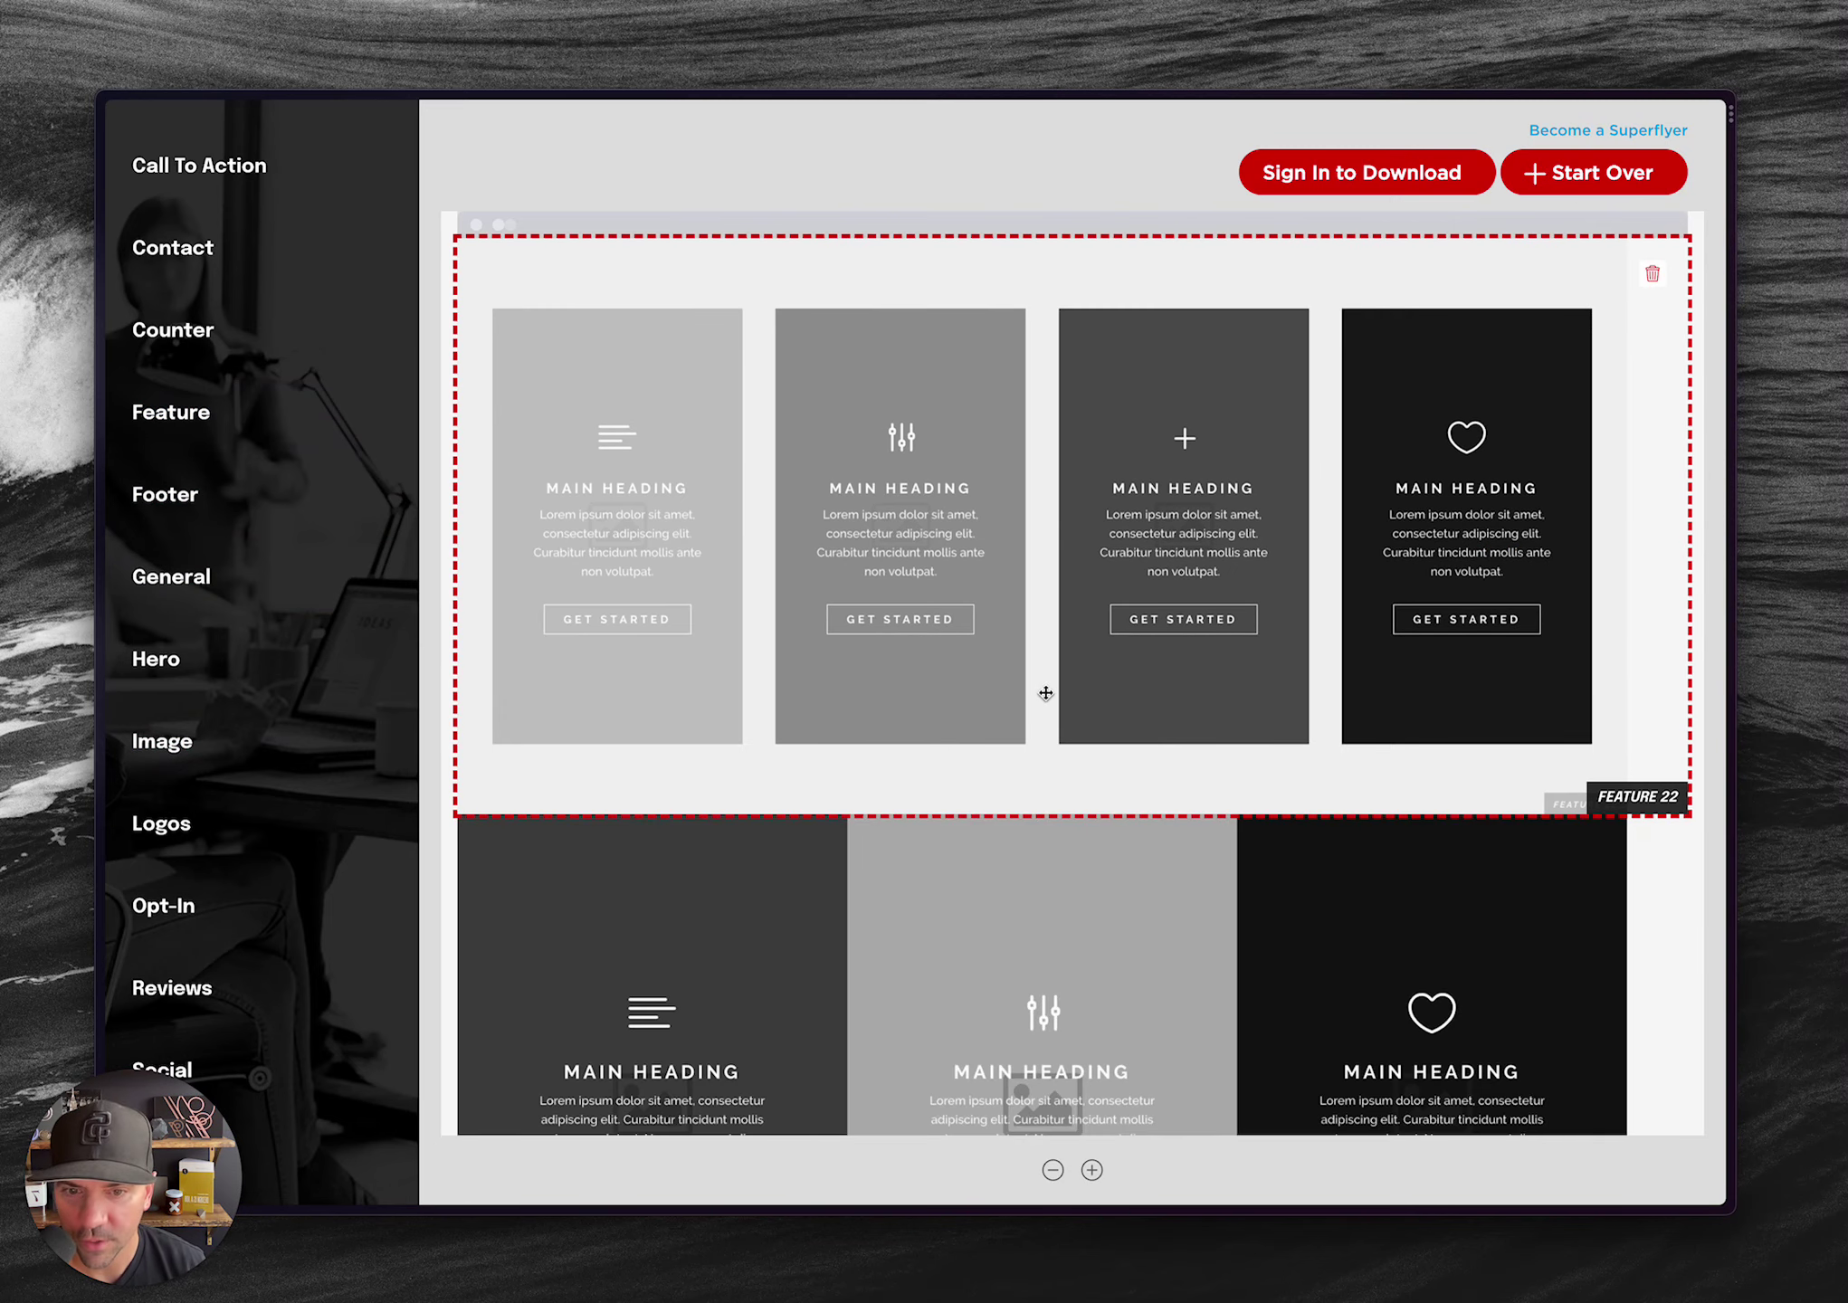
{"action": "key", "text": "alt+Tab"}
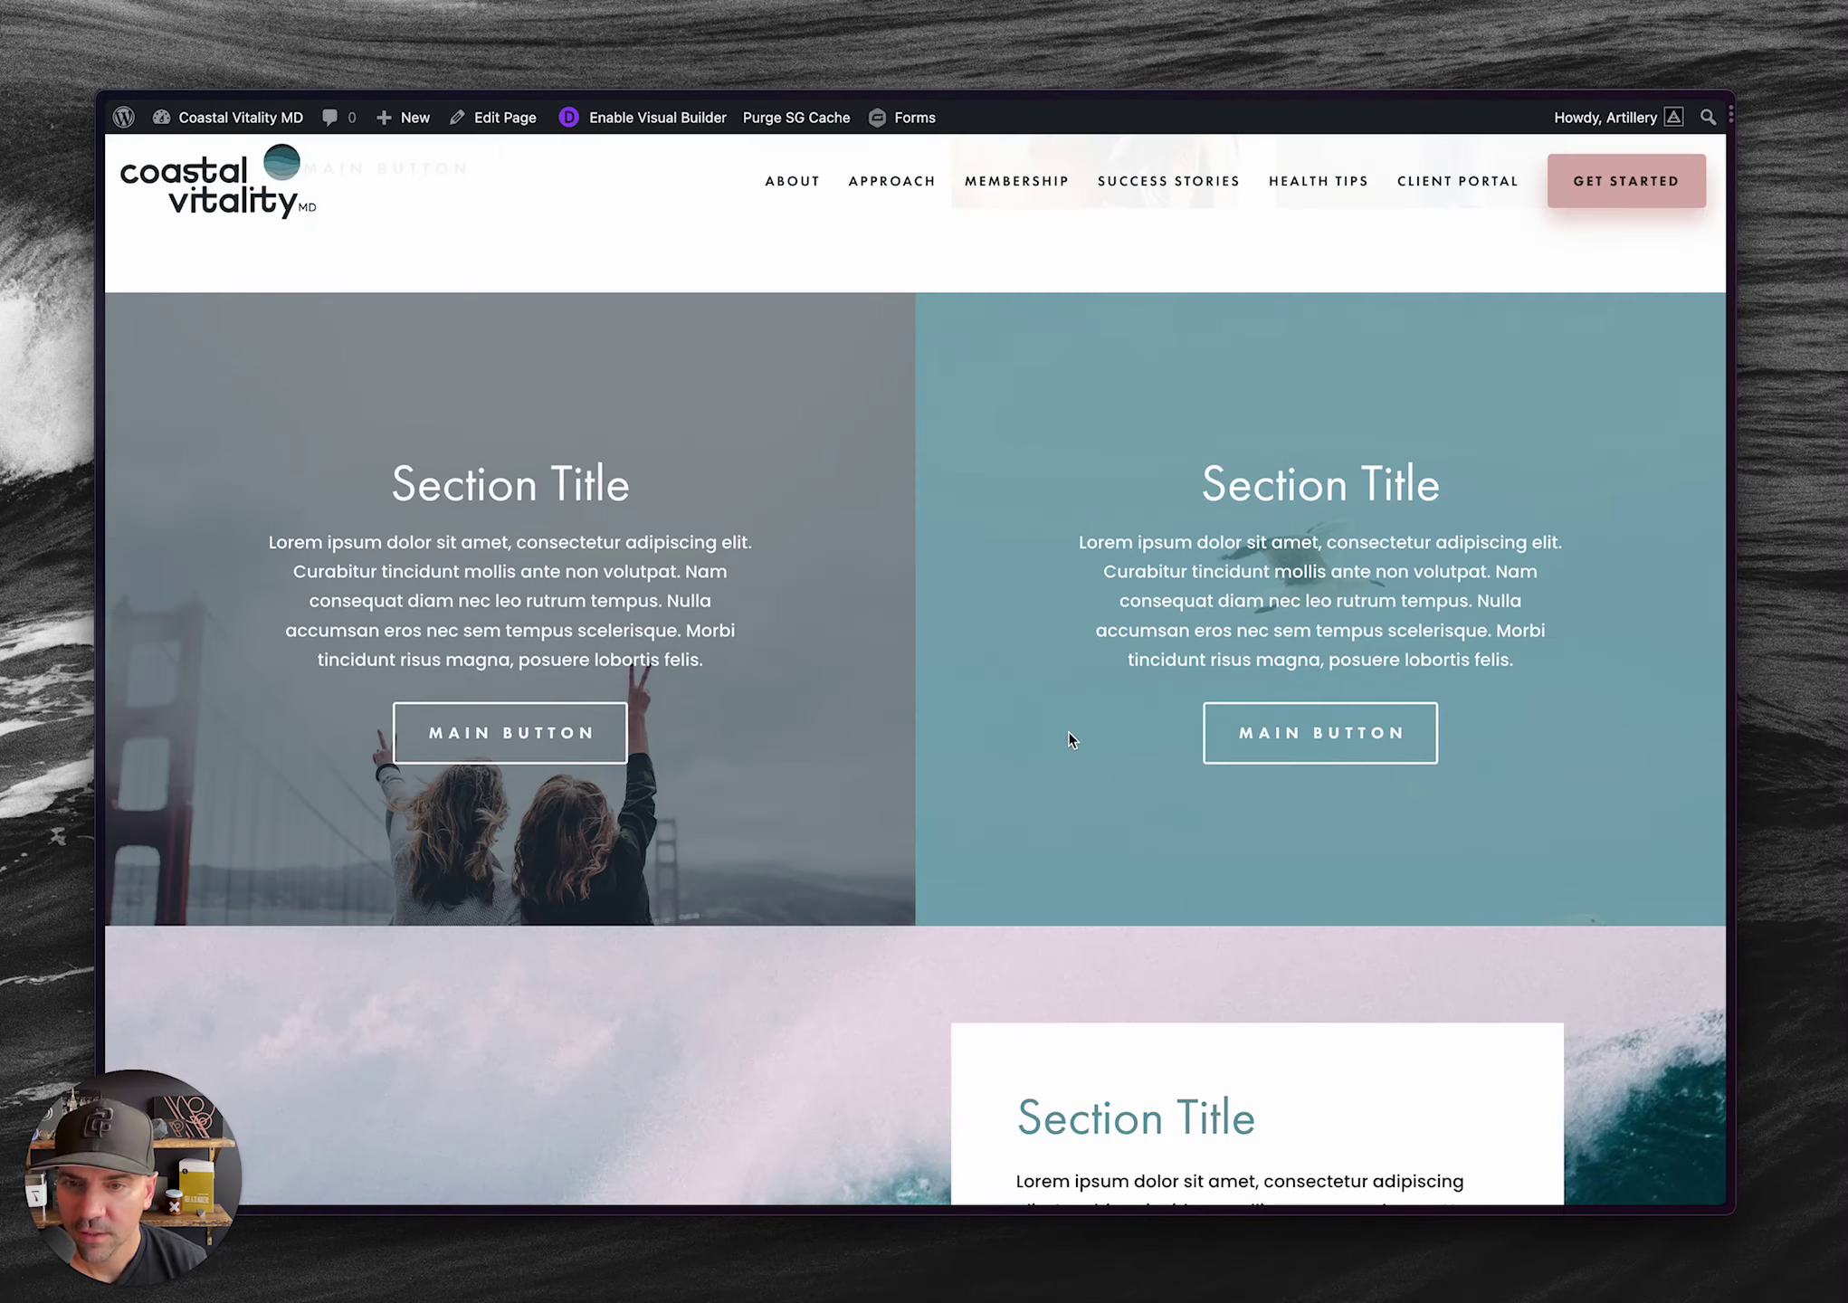
{"action": "scroll", "coordinate": [922, 441], "scroll_direction": "up", "scroll_amount": 10}
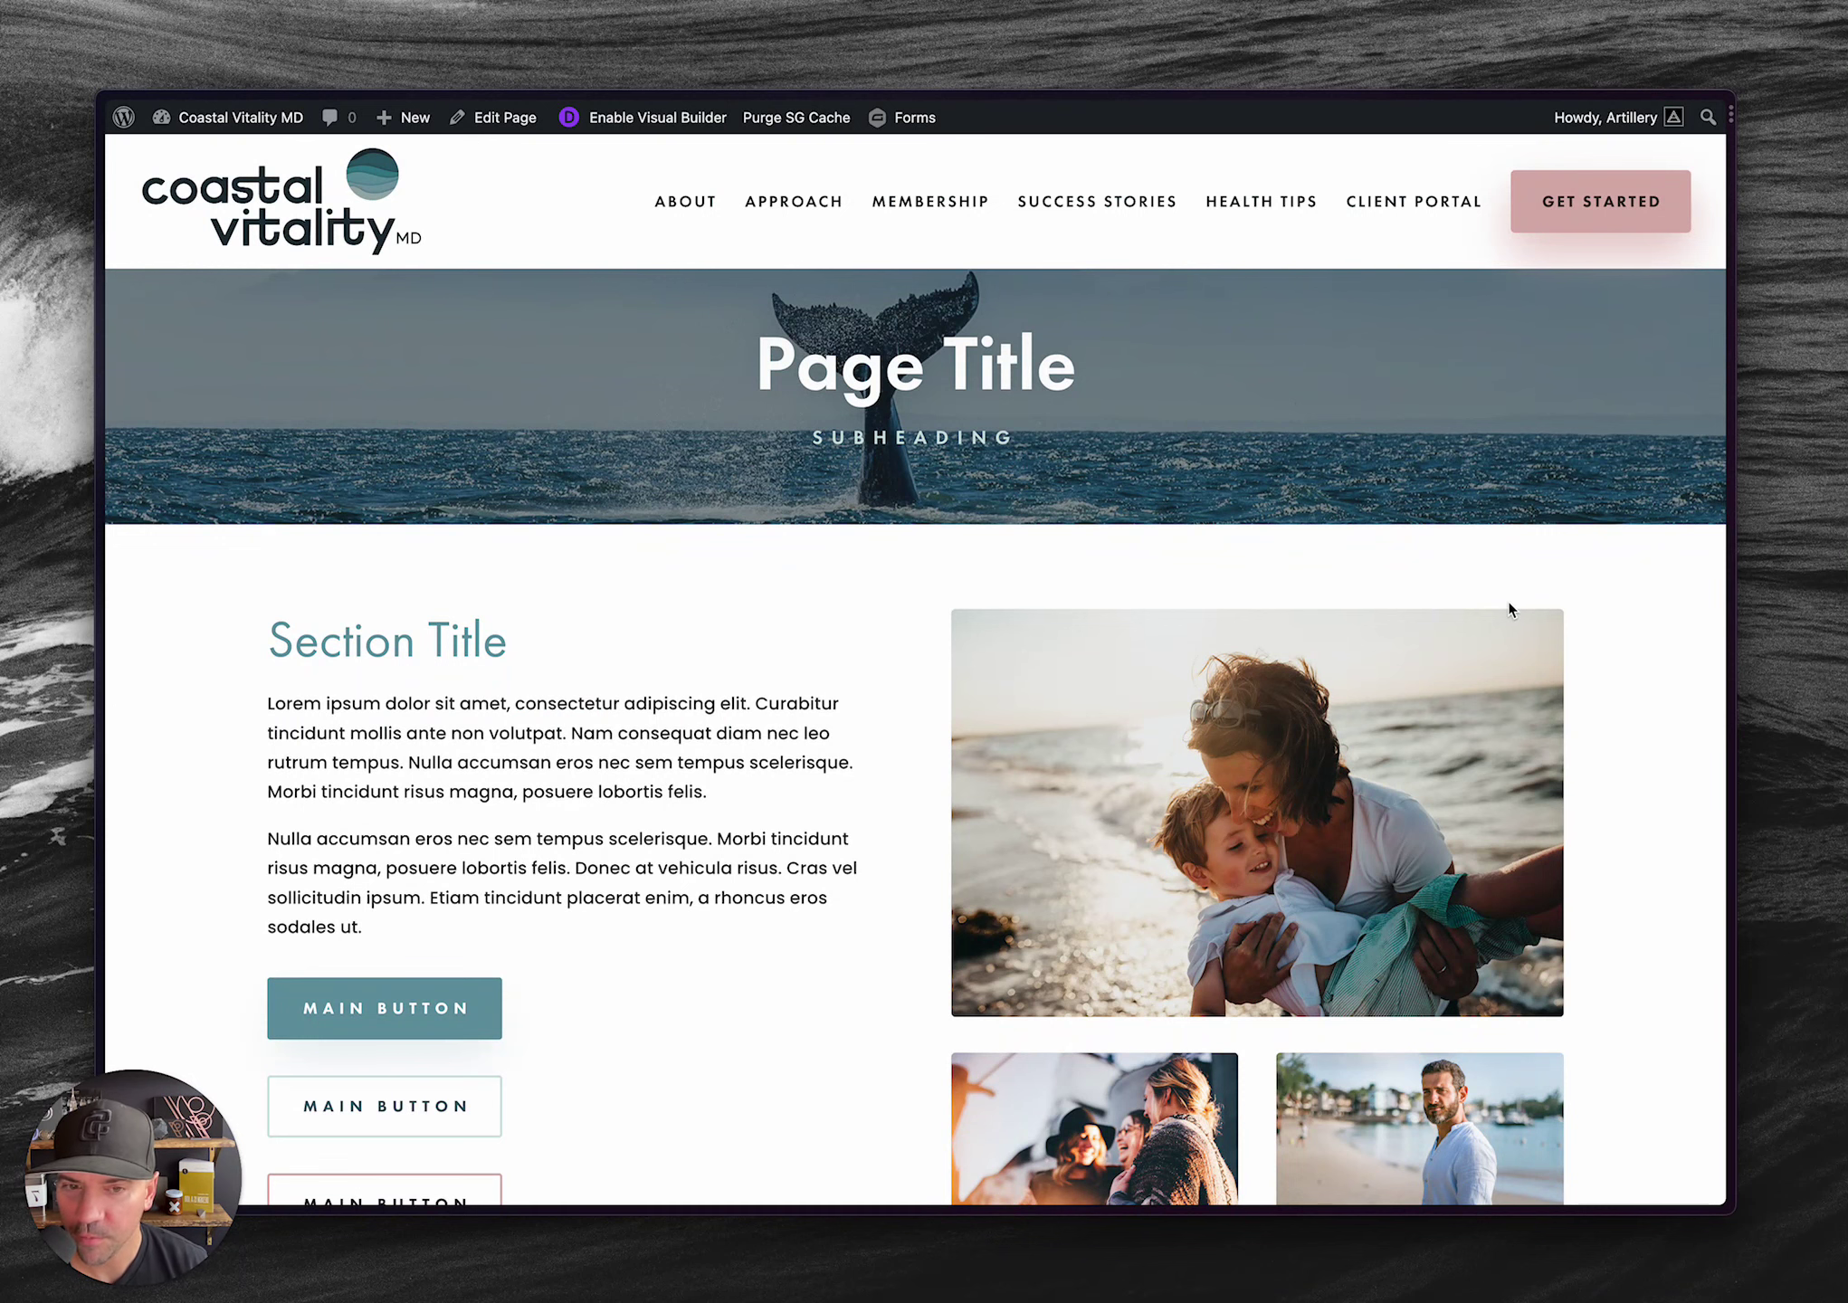
{"action": "scroll", "coordinate": [928, 580], "scroll_direction": "down", "scroll_amount": 3}
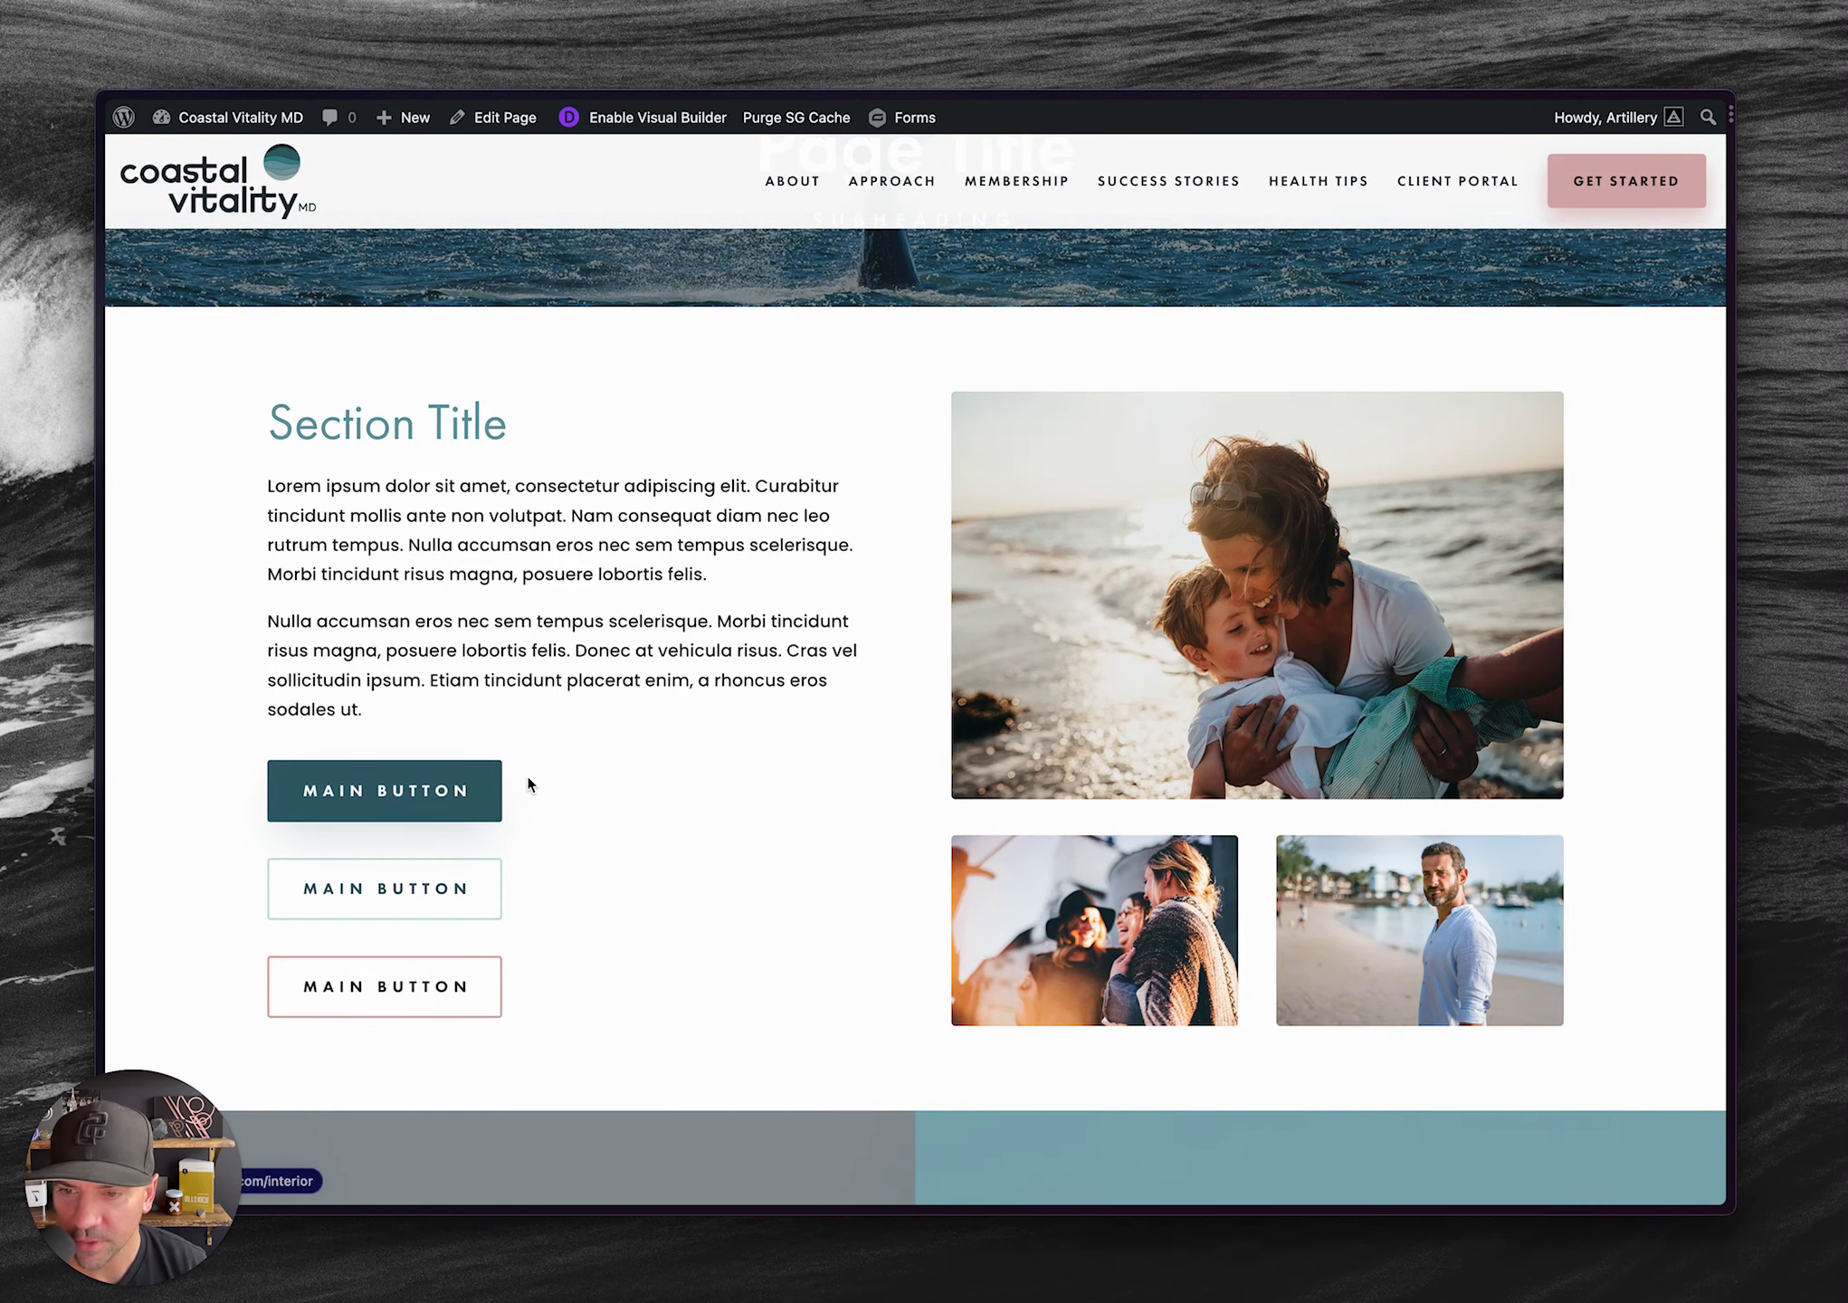
{"action": "scroll", "coordinate": [1285, 668], "scroll_direction": "down", "scroll_amount": 3}
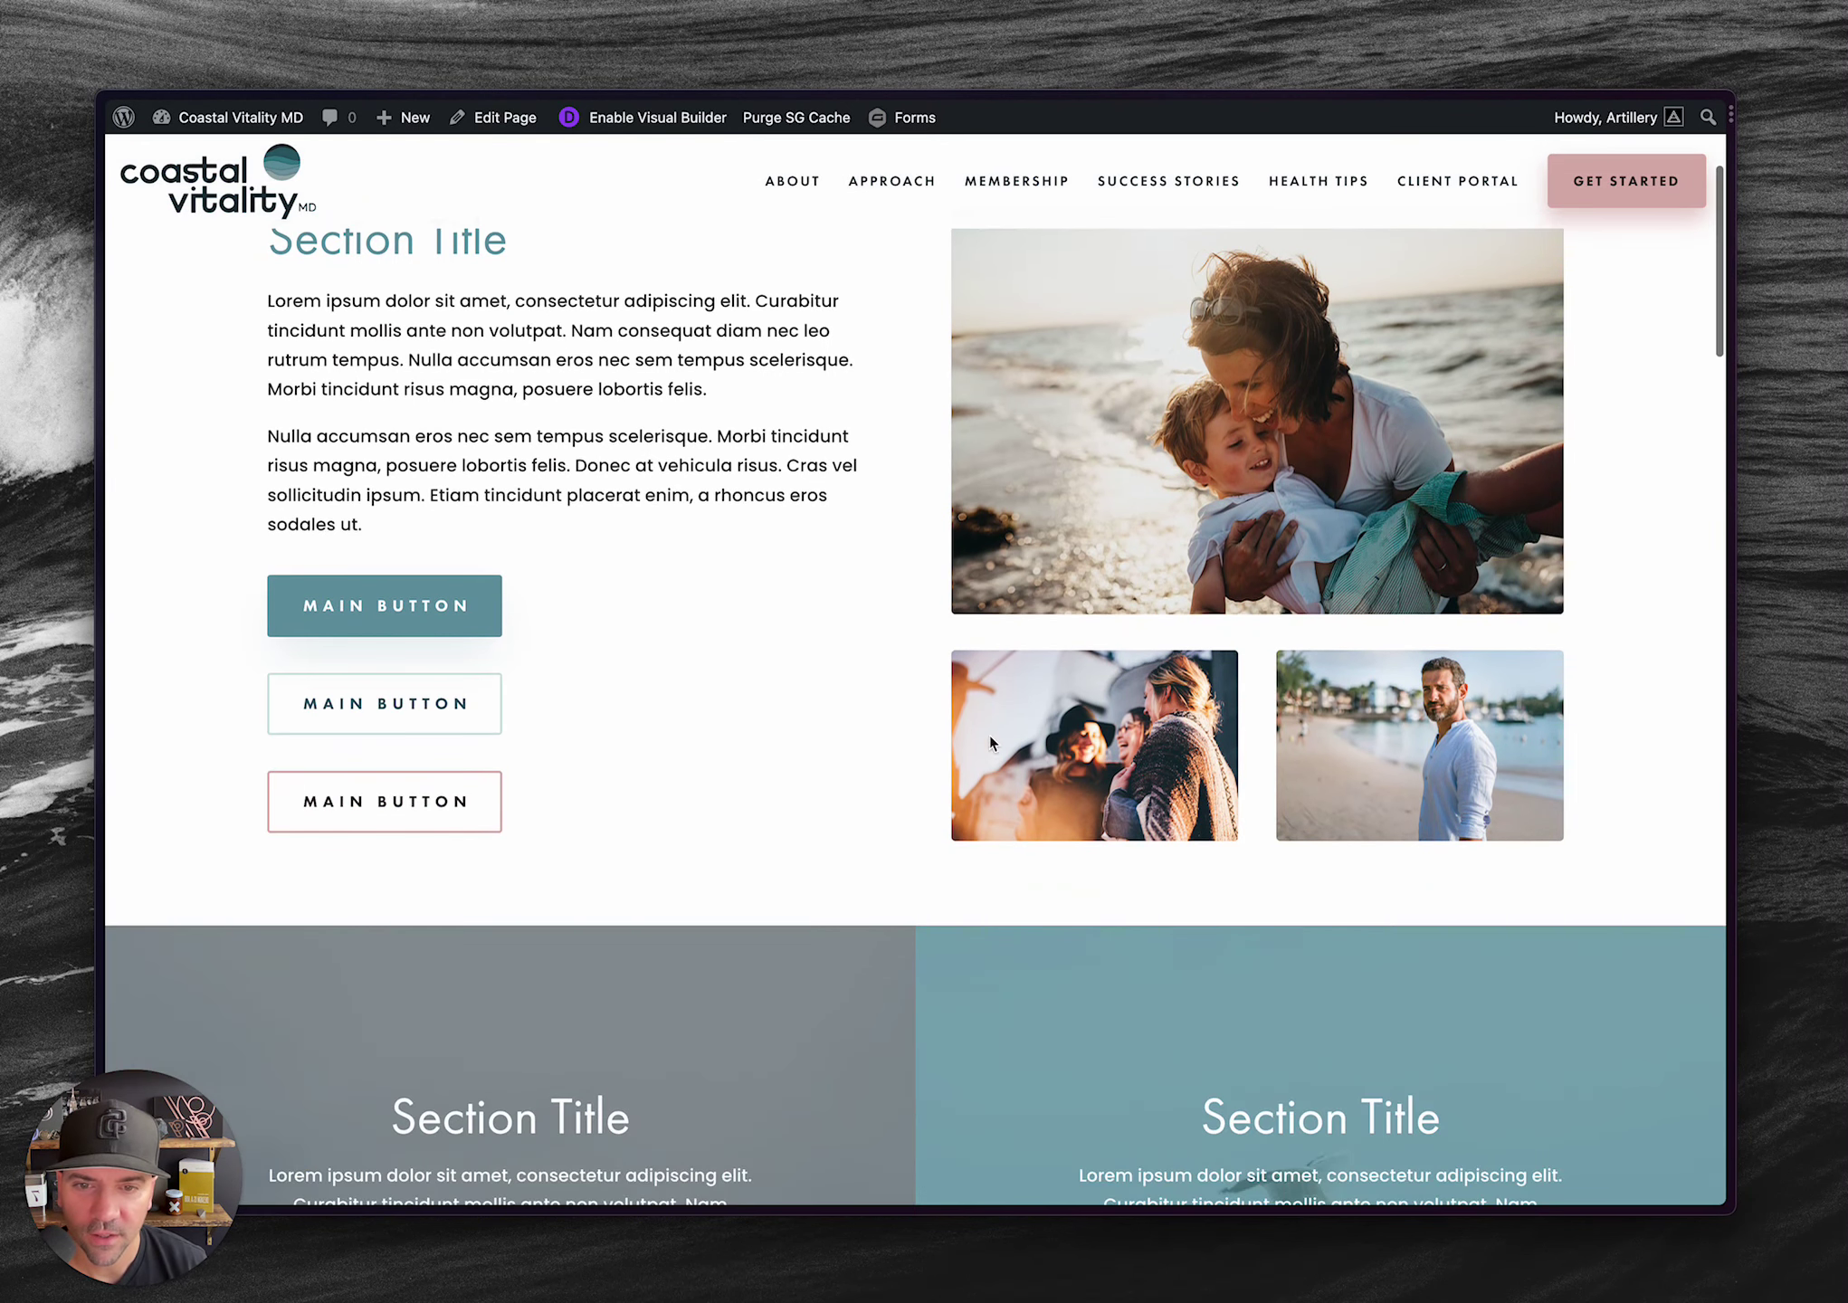
{"action": "scroll", "coordinate": [1239, 669], "scroll_direction": "up", "scroll_amount": 3}
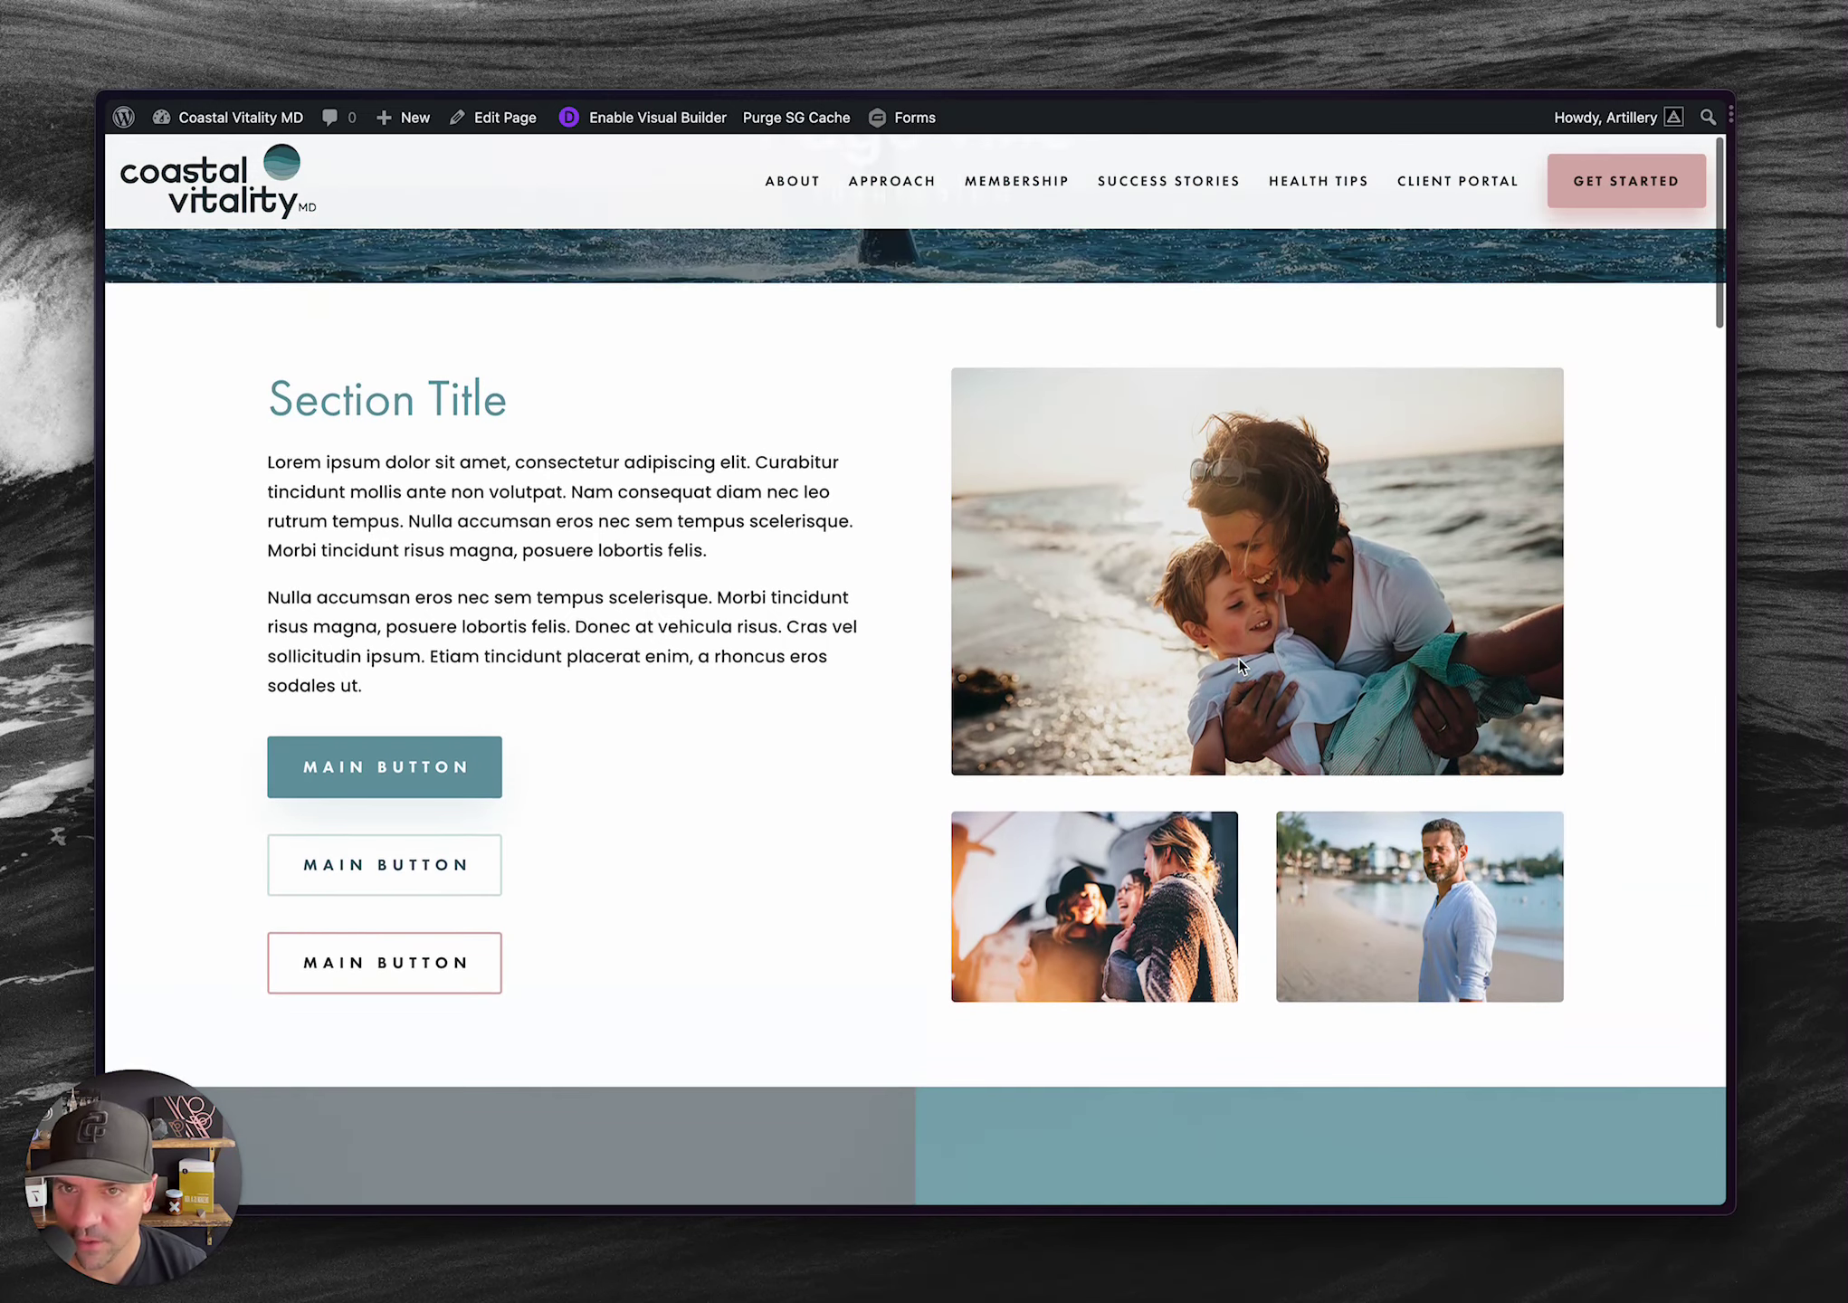
{"action": "scroll", "coordinate": [1242, 665], "scroll_direction": "down", "scroll_amount": 10}
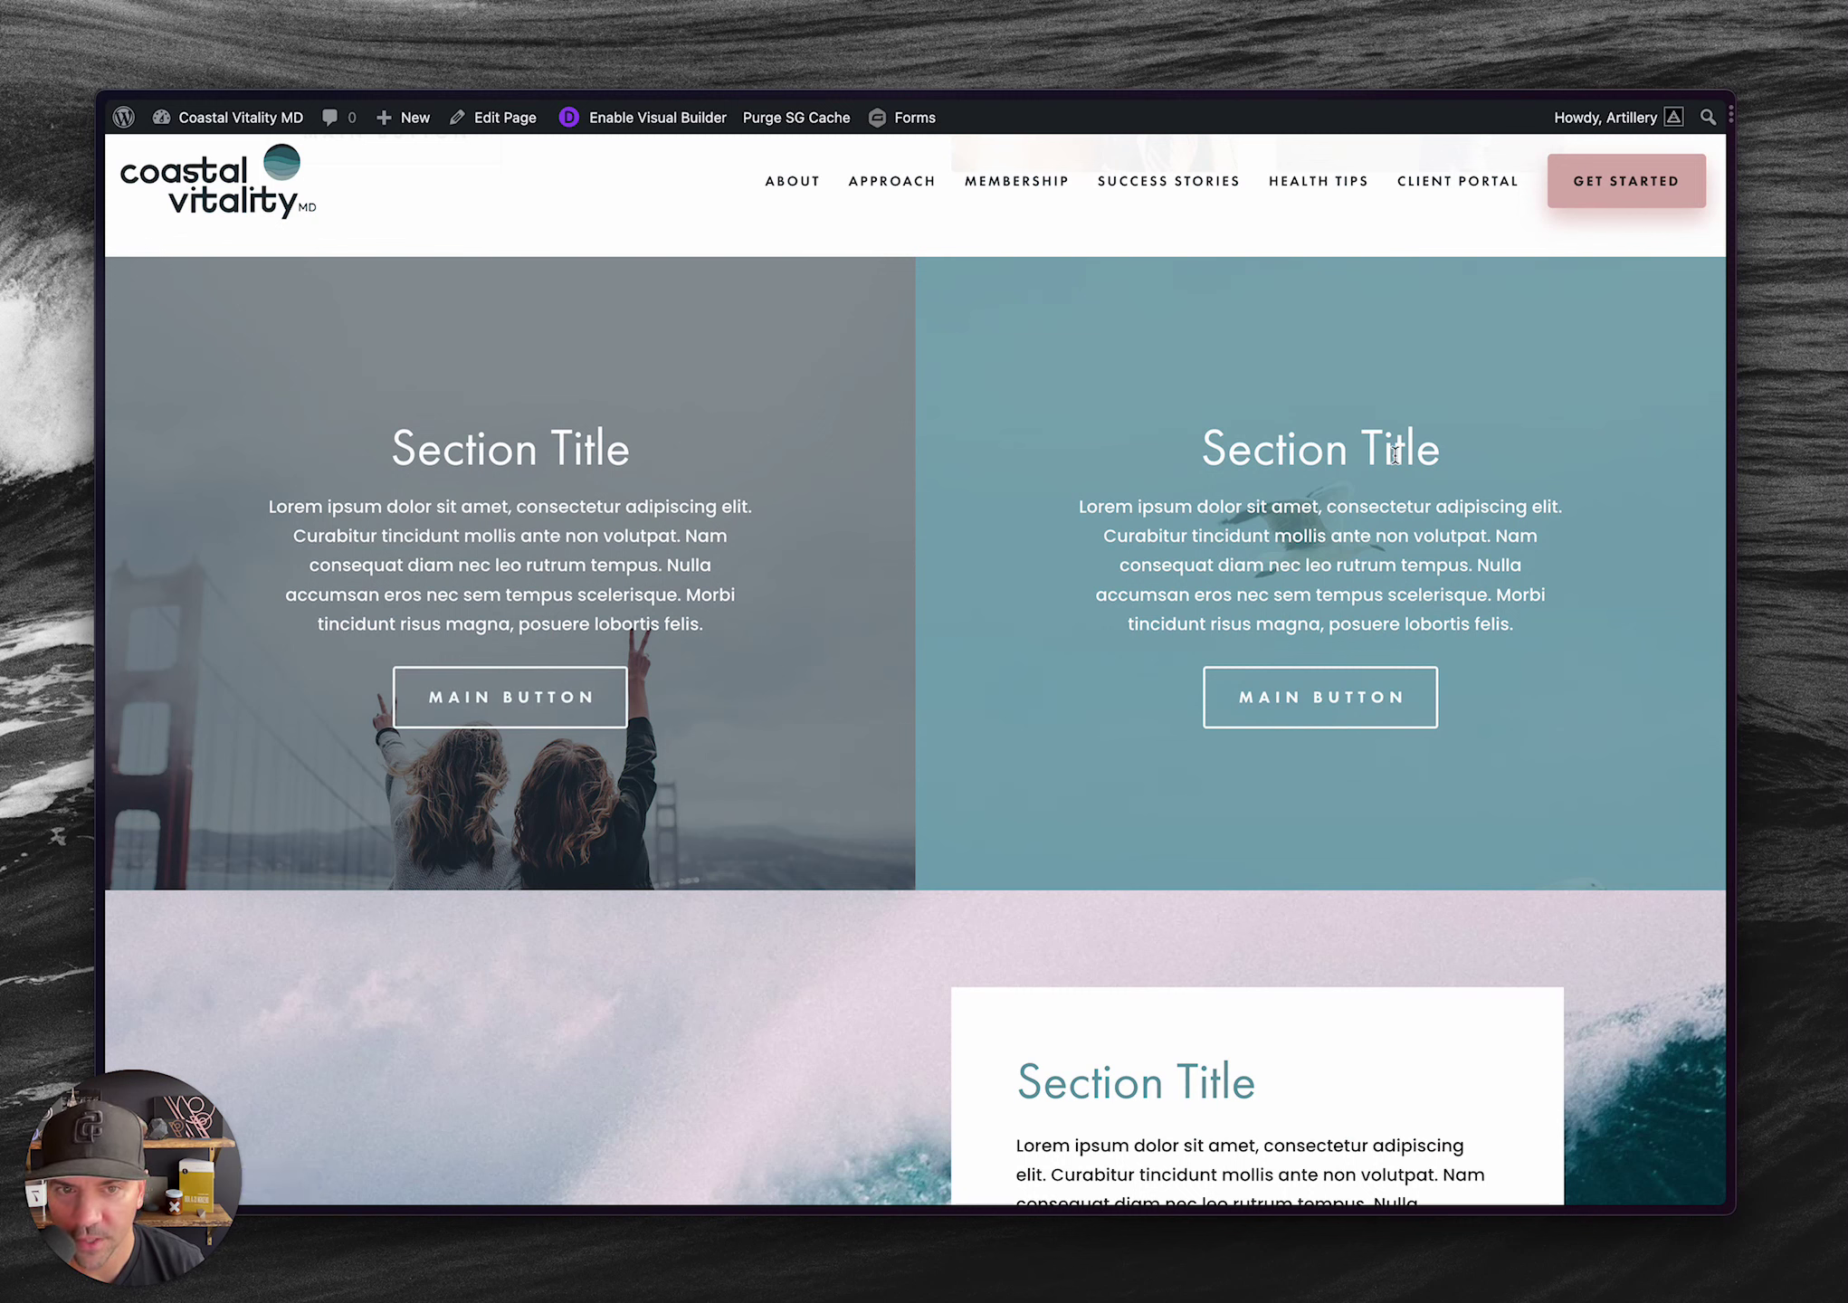
{"action": "right_click", "coordinate": [1268, 439]}
{"action": "key", "text": "Escape"}
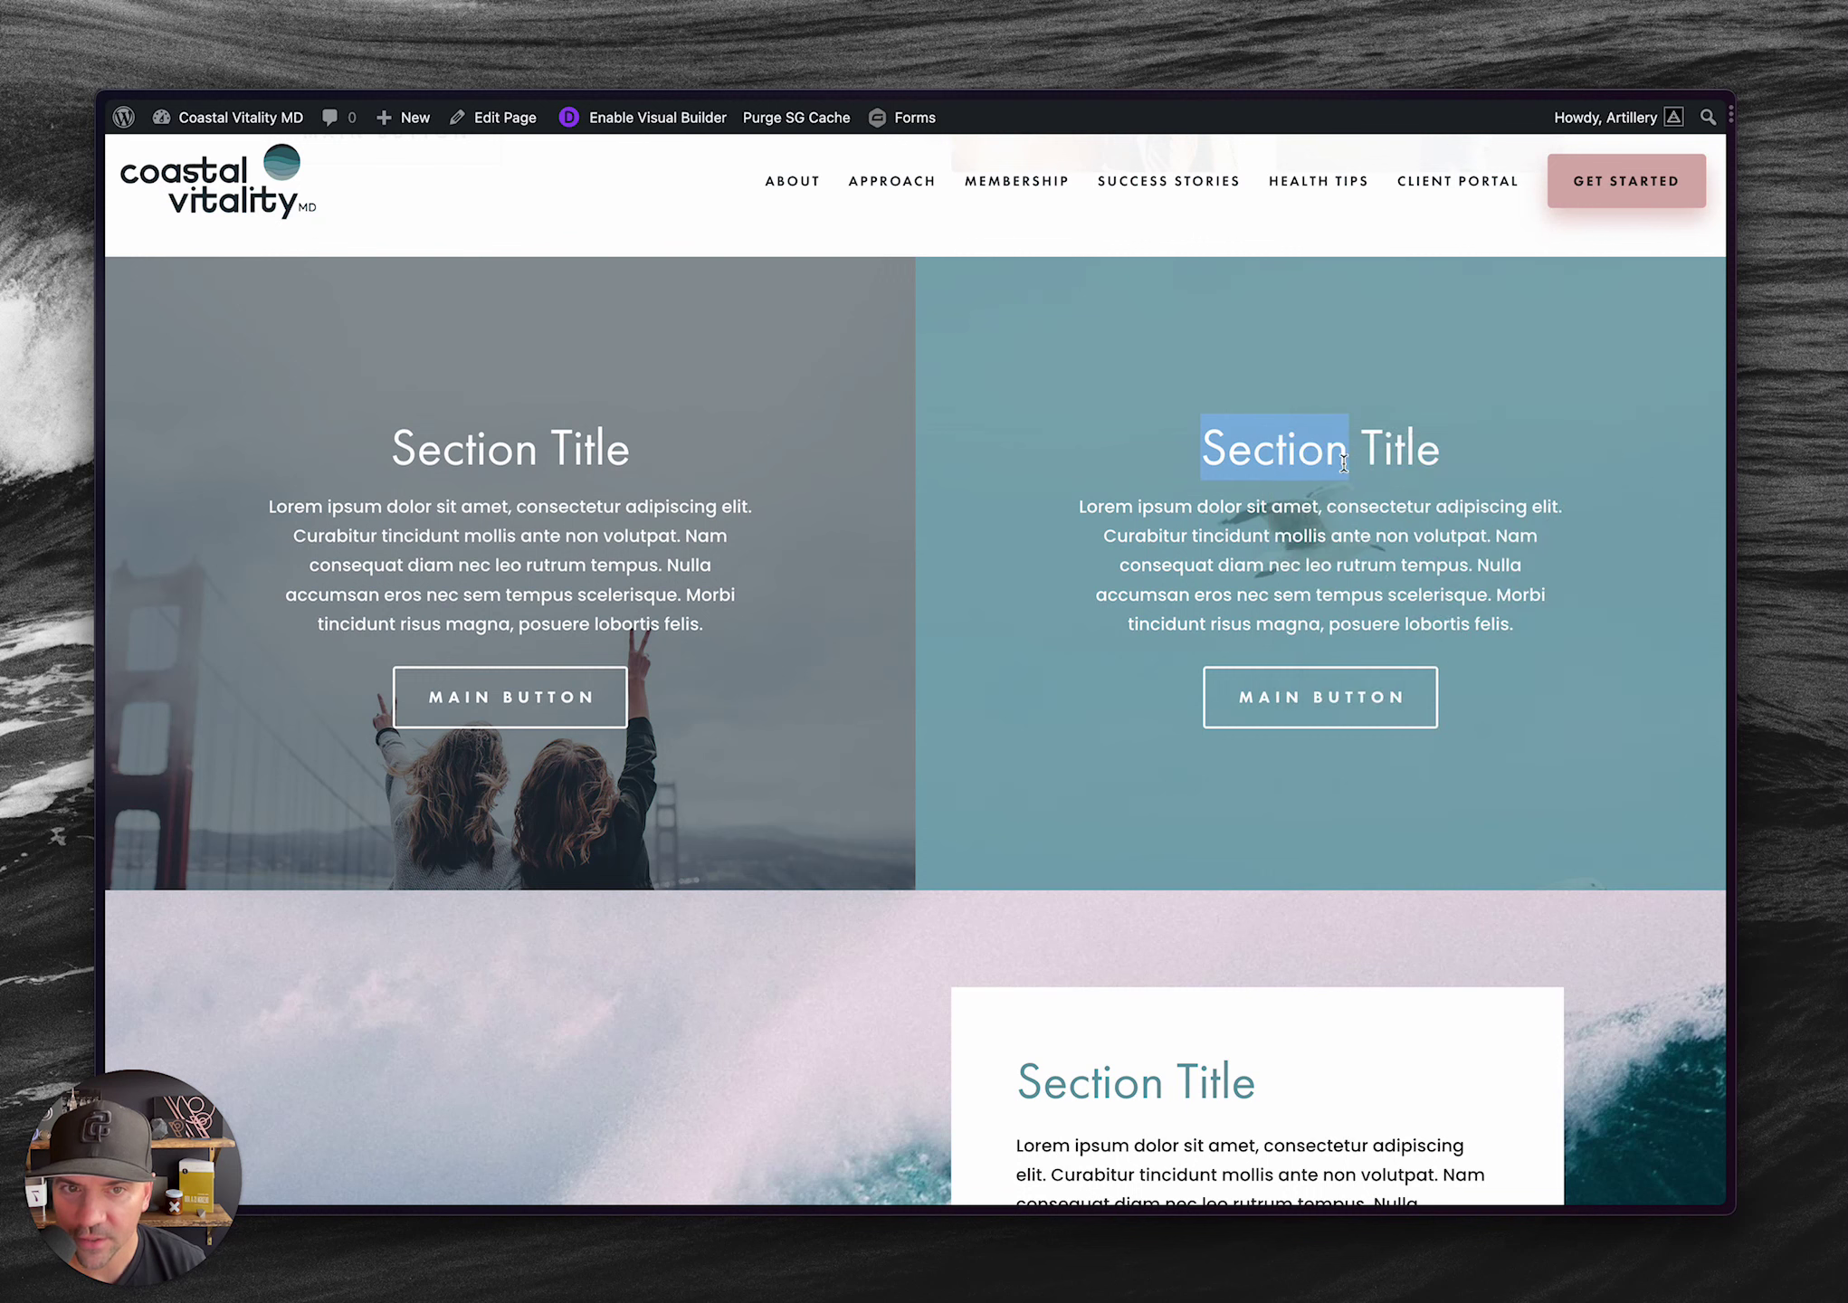
{"action": "left_click", "coordinate": [682, 497]}
{"action": "scroll", "coordinate": [890, 637], "scroll_direction": "up", "scroll_amount": 10}
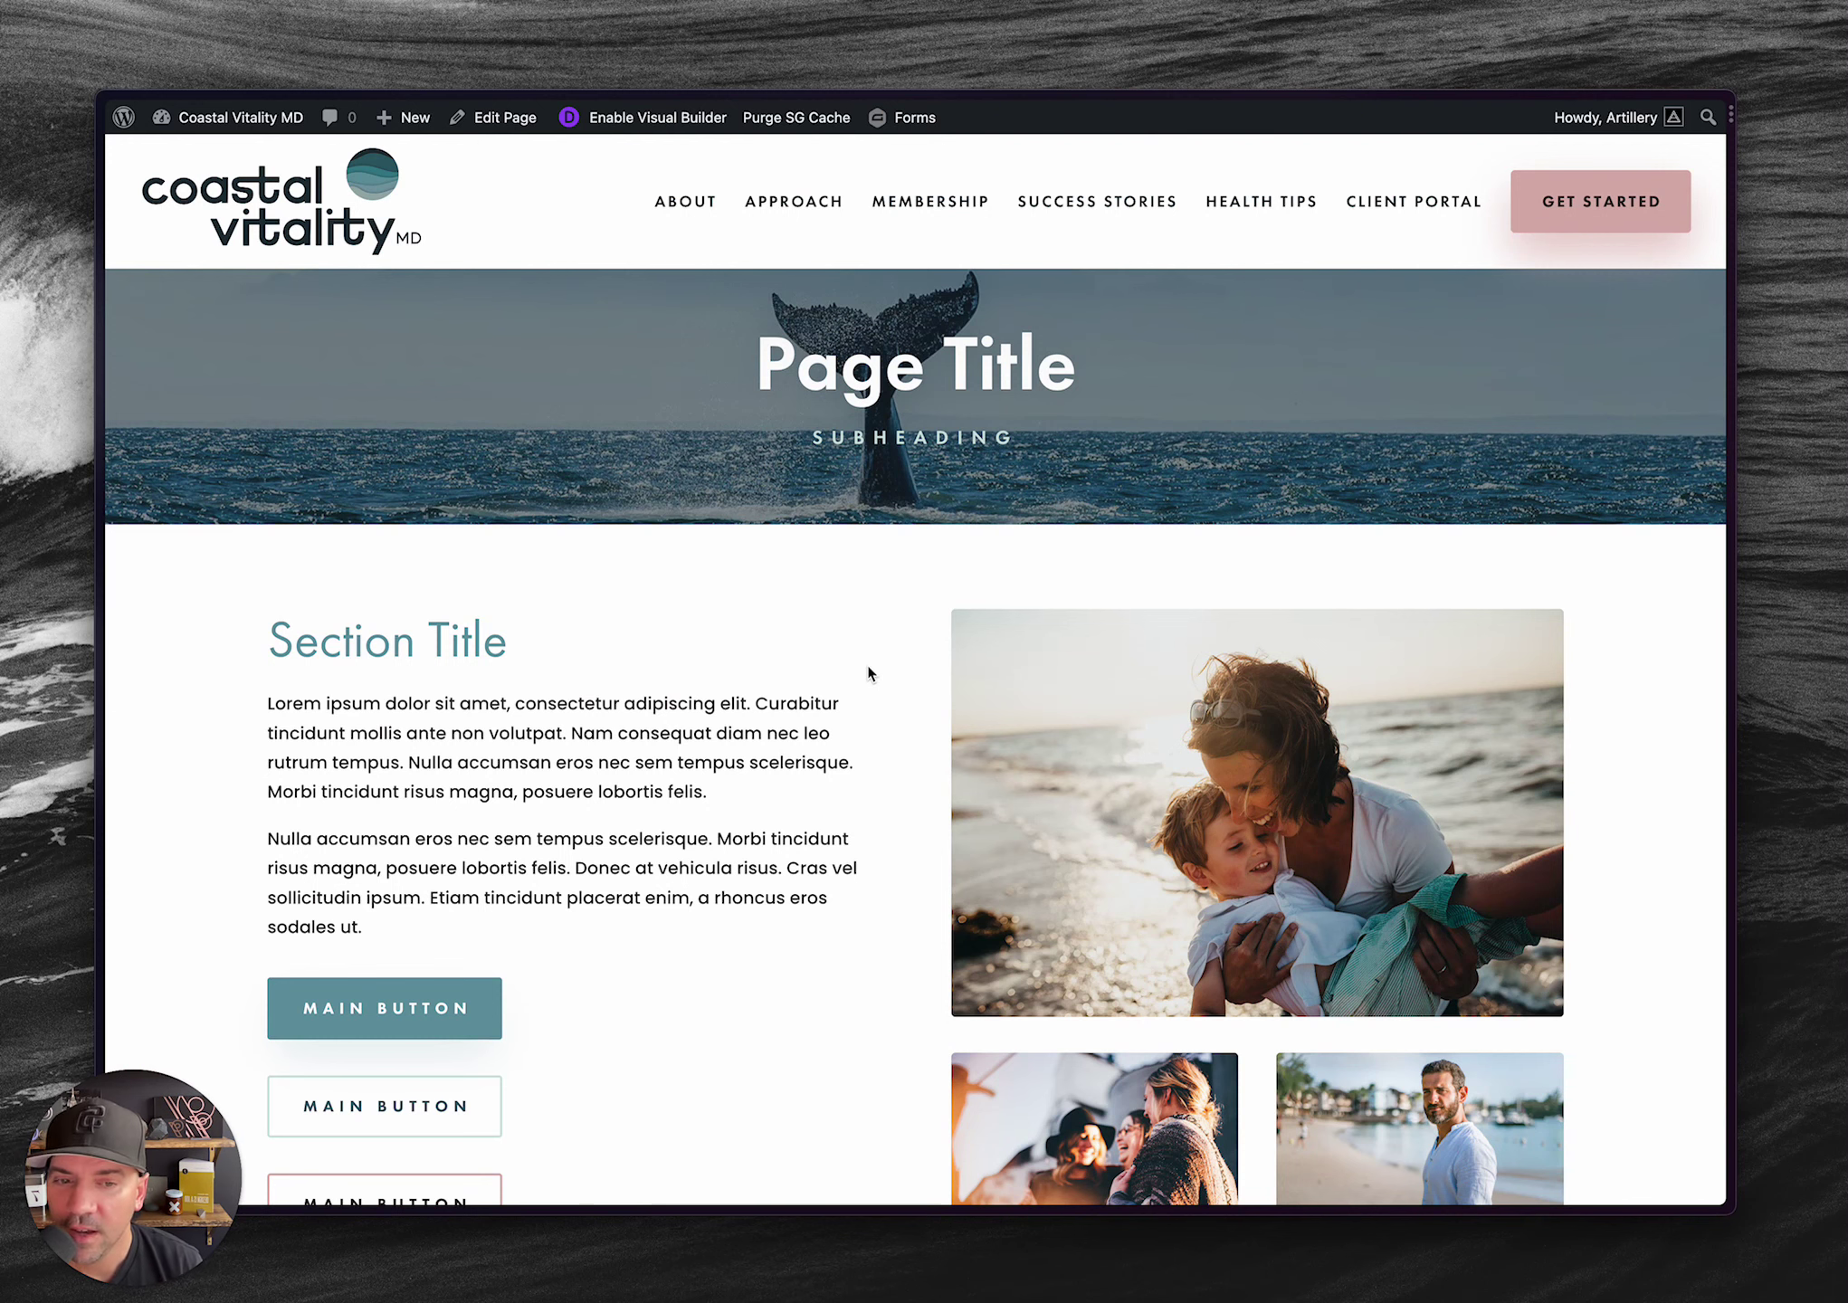
{"action": "scroll", "coordinate": [891, 690], "scroll_direction": "down", "scroll_amount": 10}
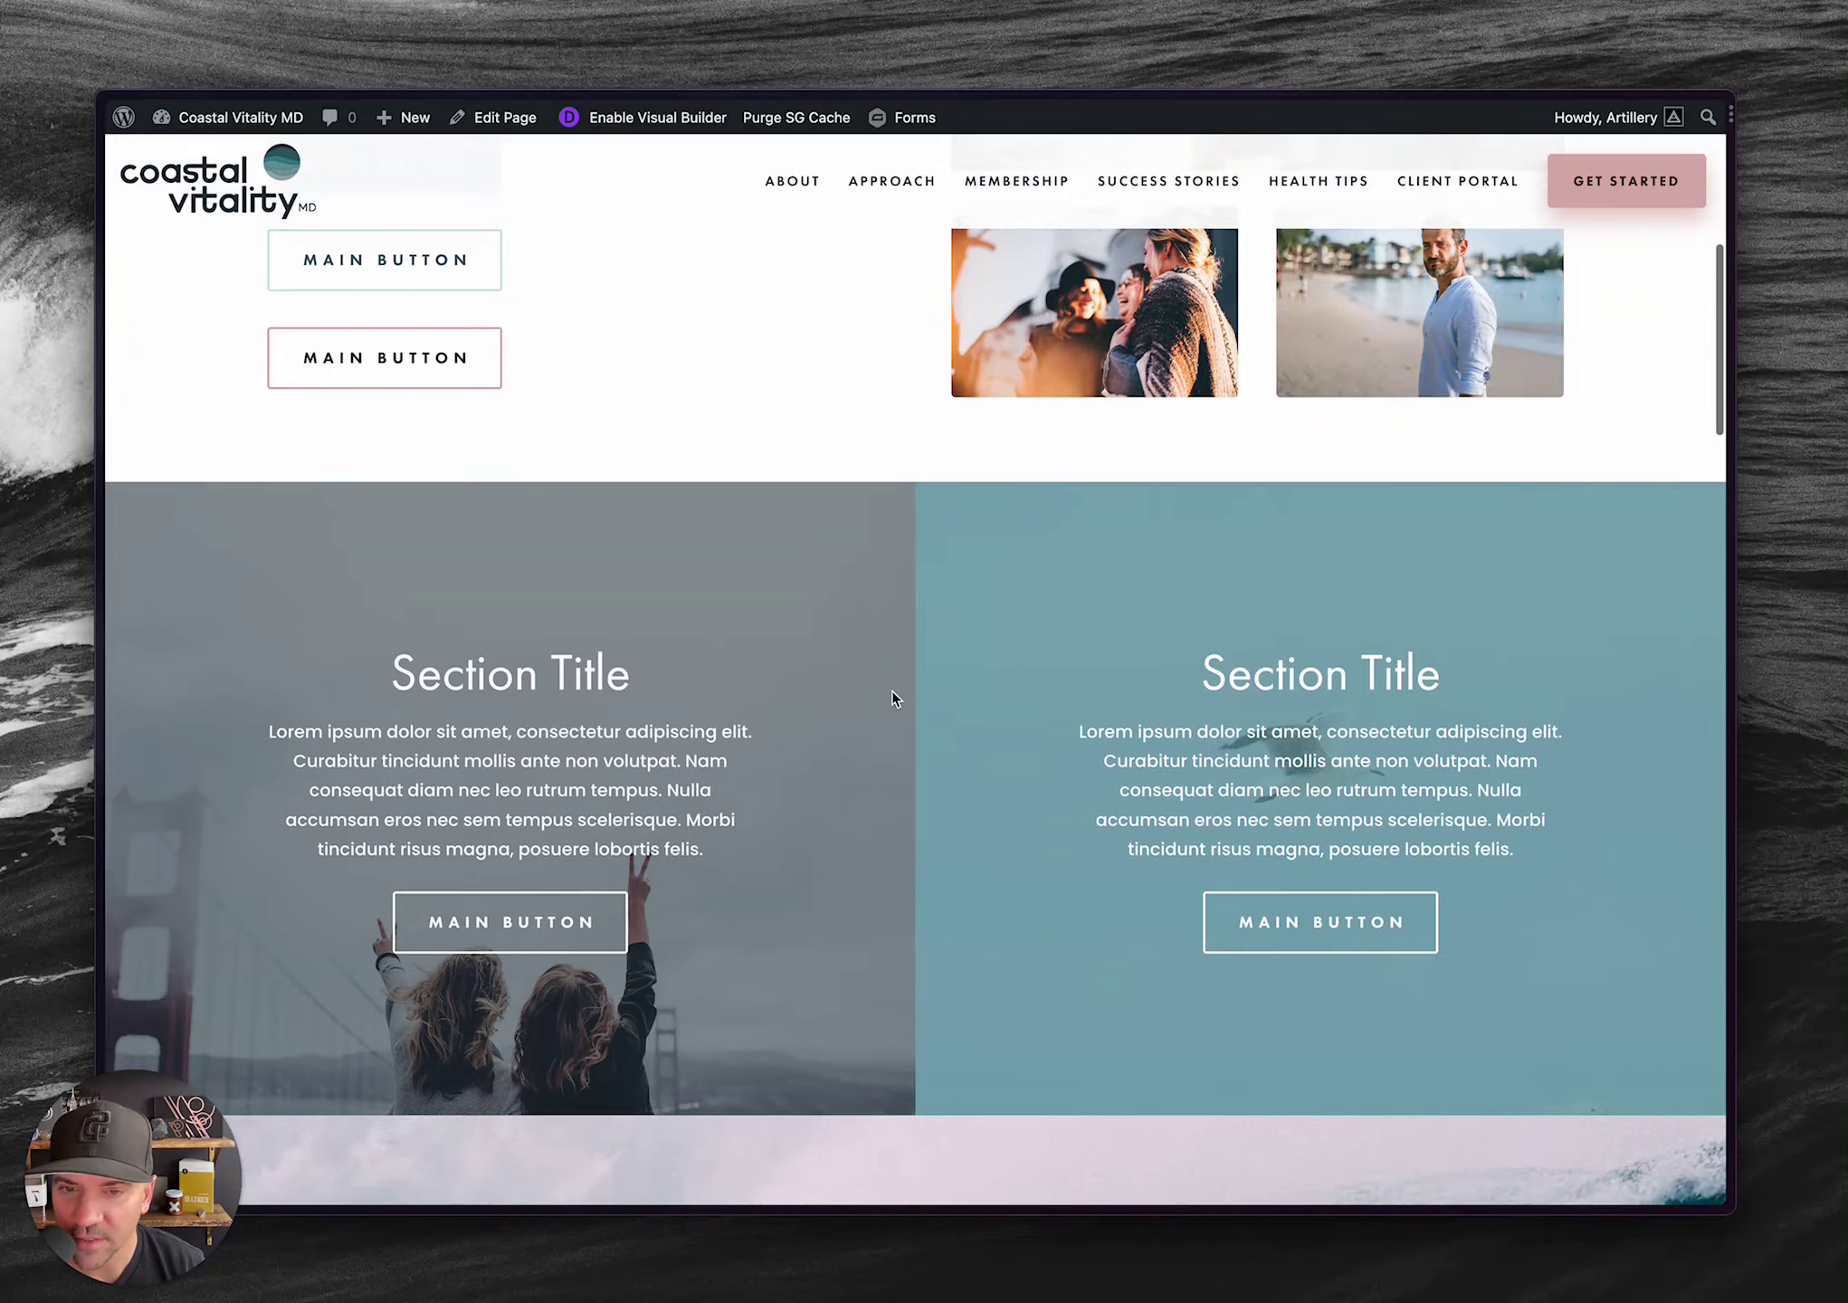
{"action": "scroll", "coordinate": [890, 691], "scroll_direction": "down", "scroll_amount": 6}
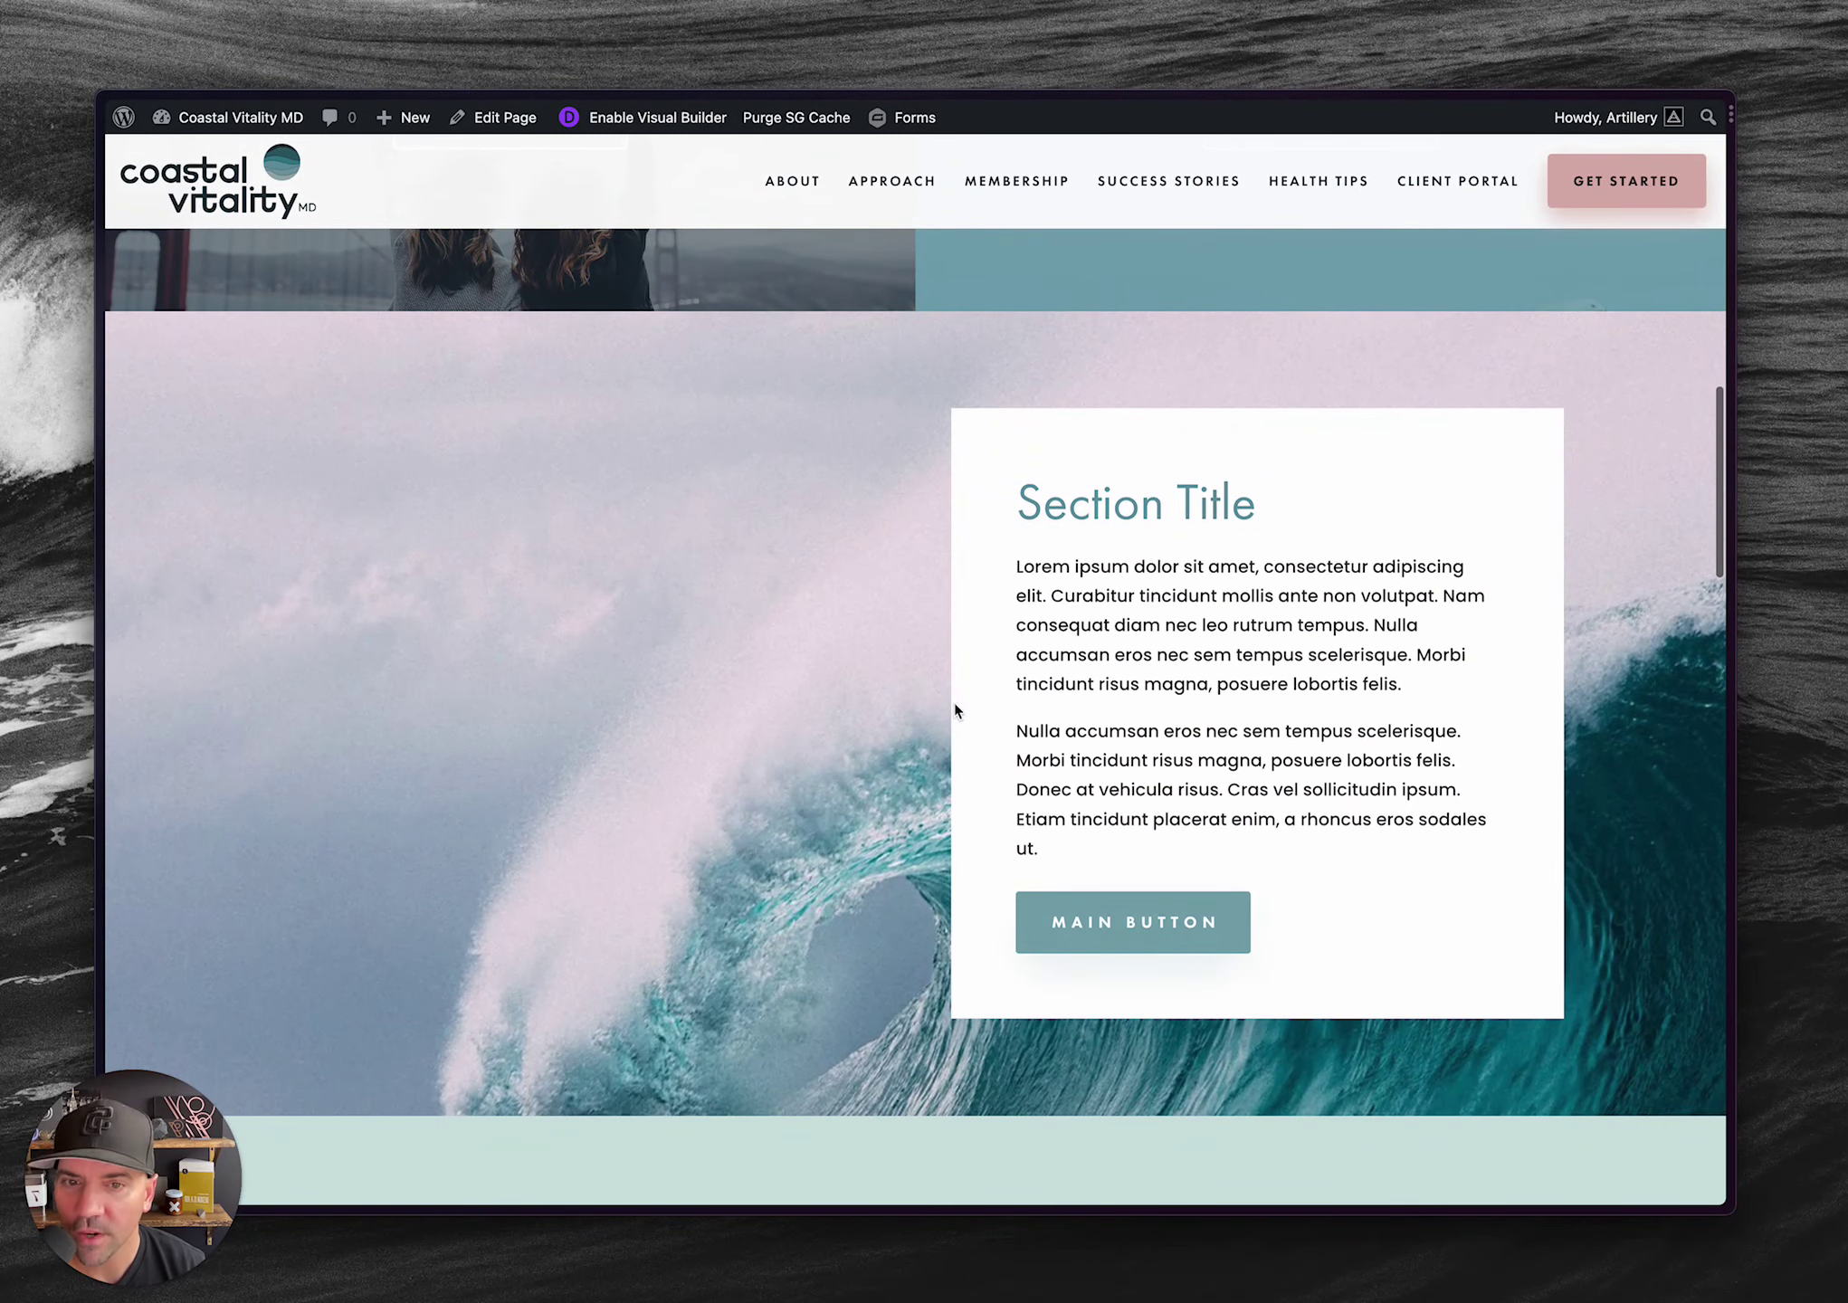
{"action": "scroll", "coordinate": [806, 848], "scroll_direction": "down", "scroll_amount": 8}
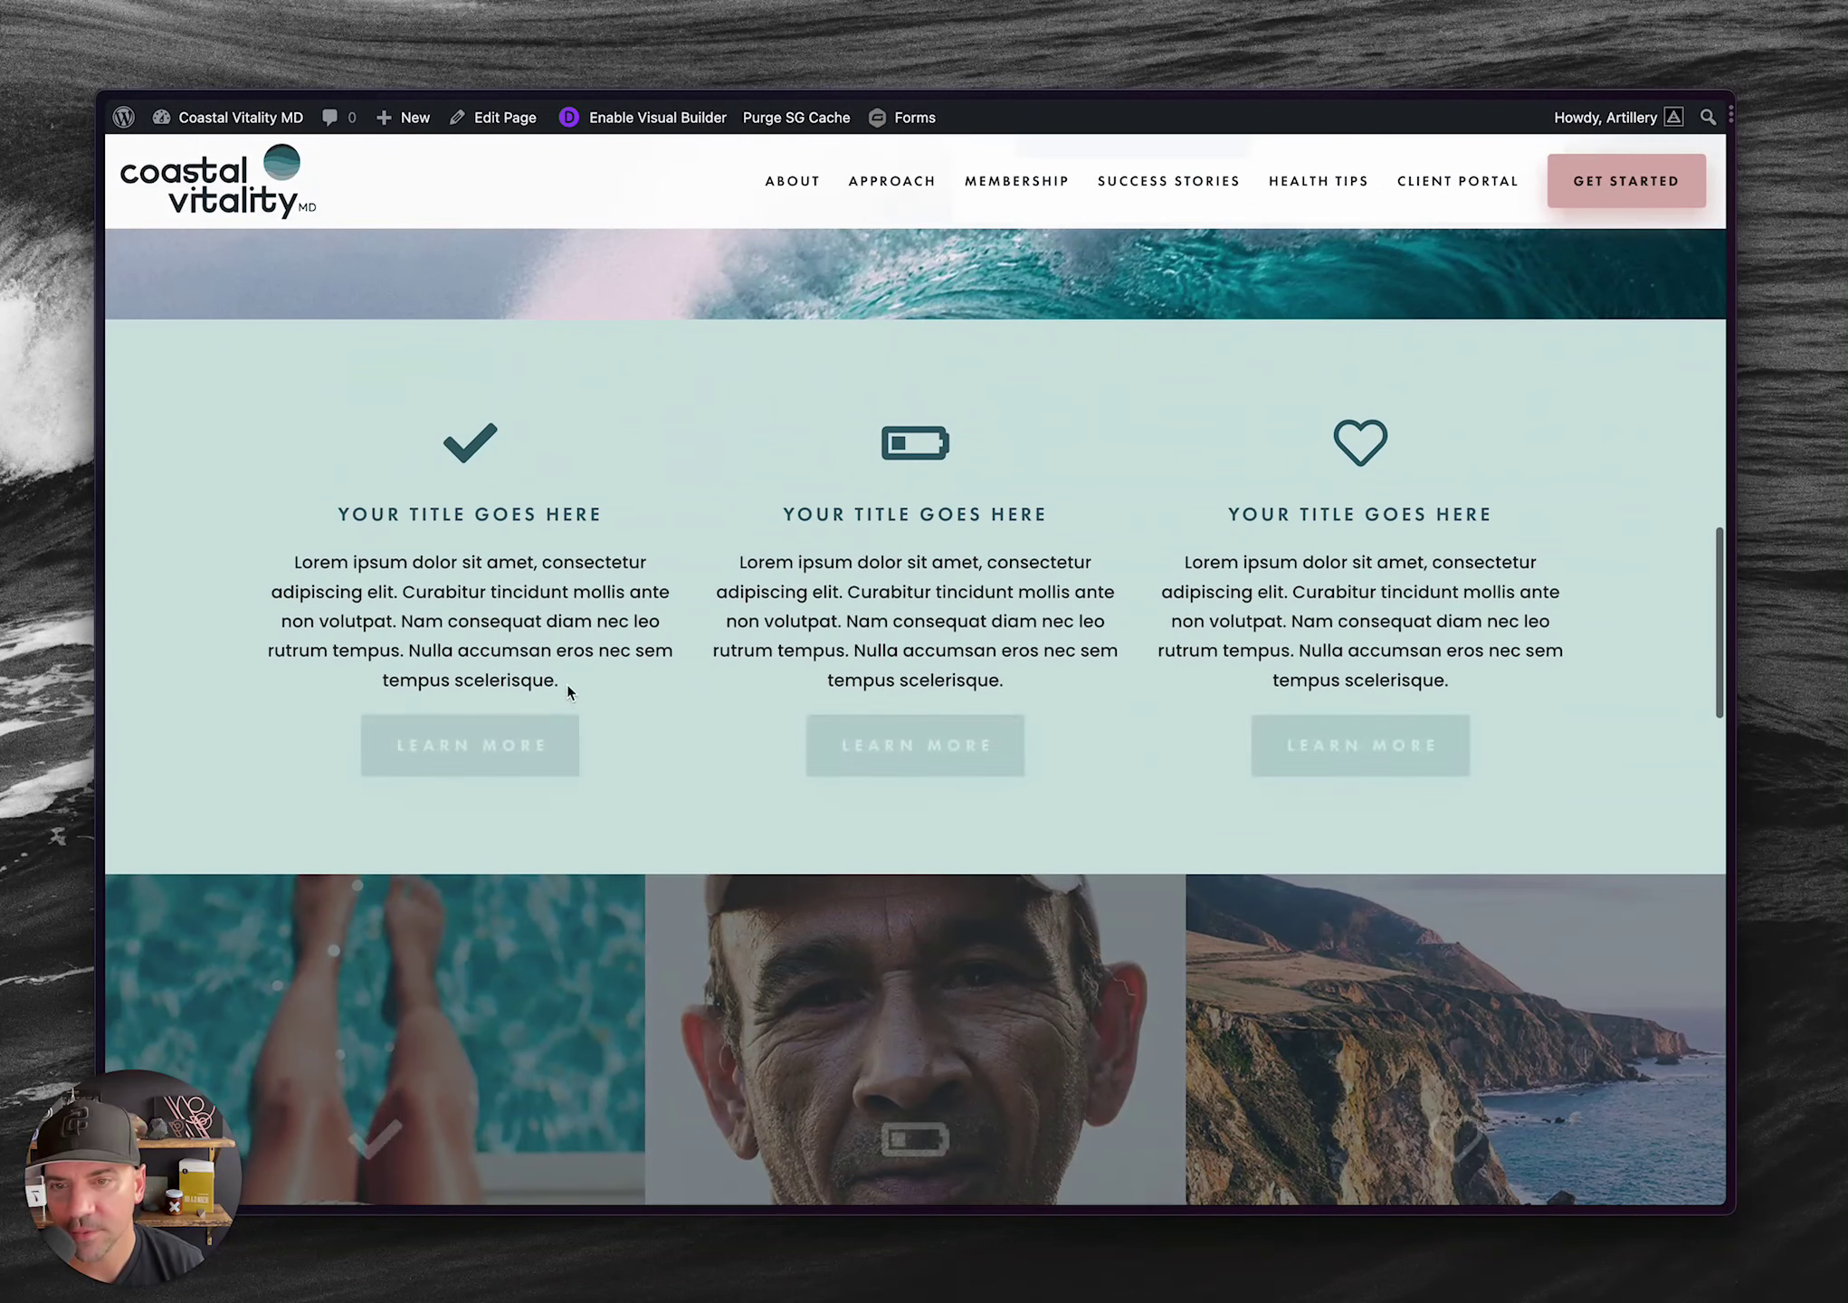
{"action": "scroll", "coordinate": [1256, 565], "scroll_direction": "down", "scroll_amount": 7}
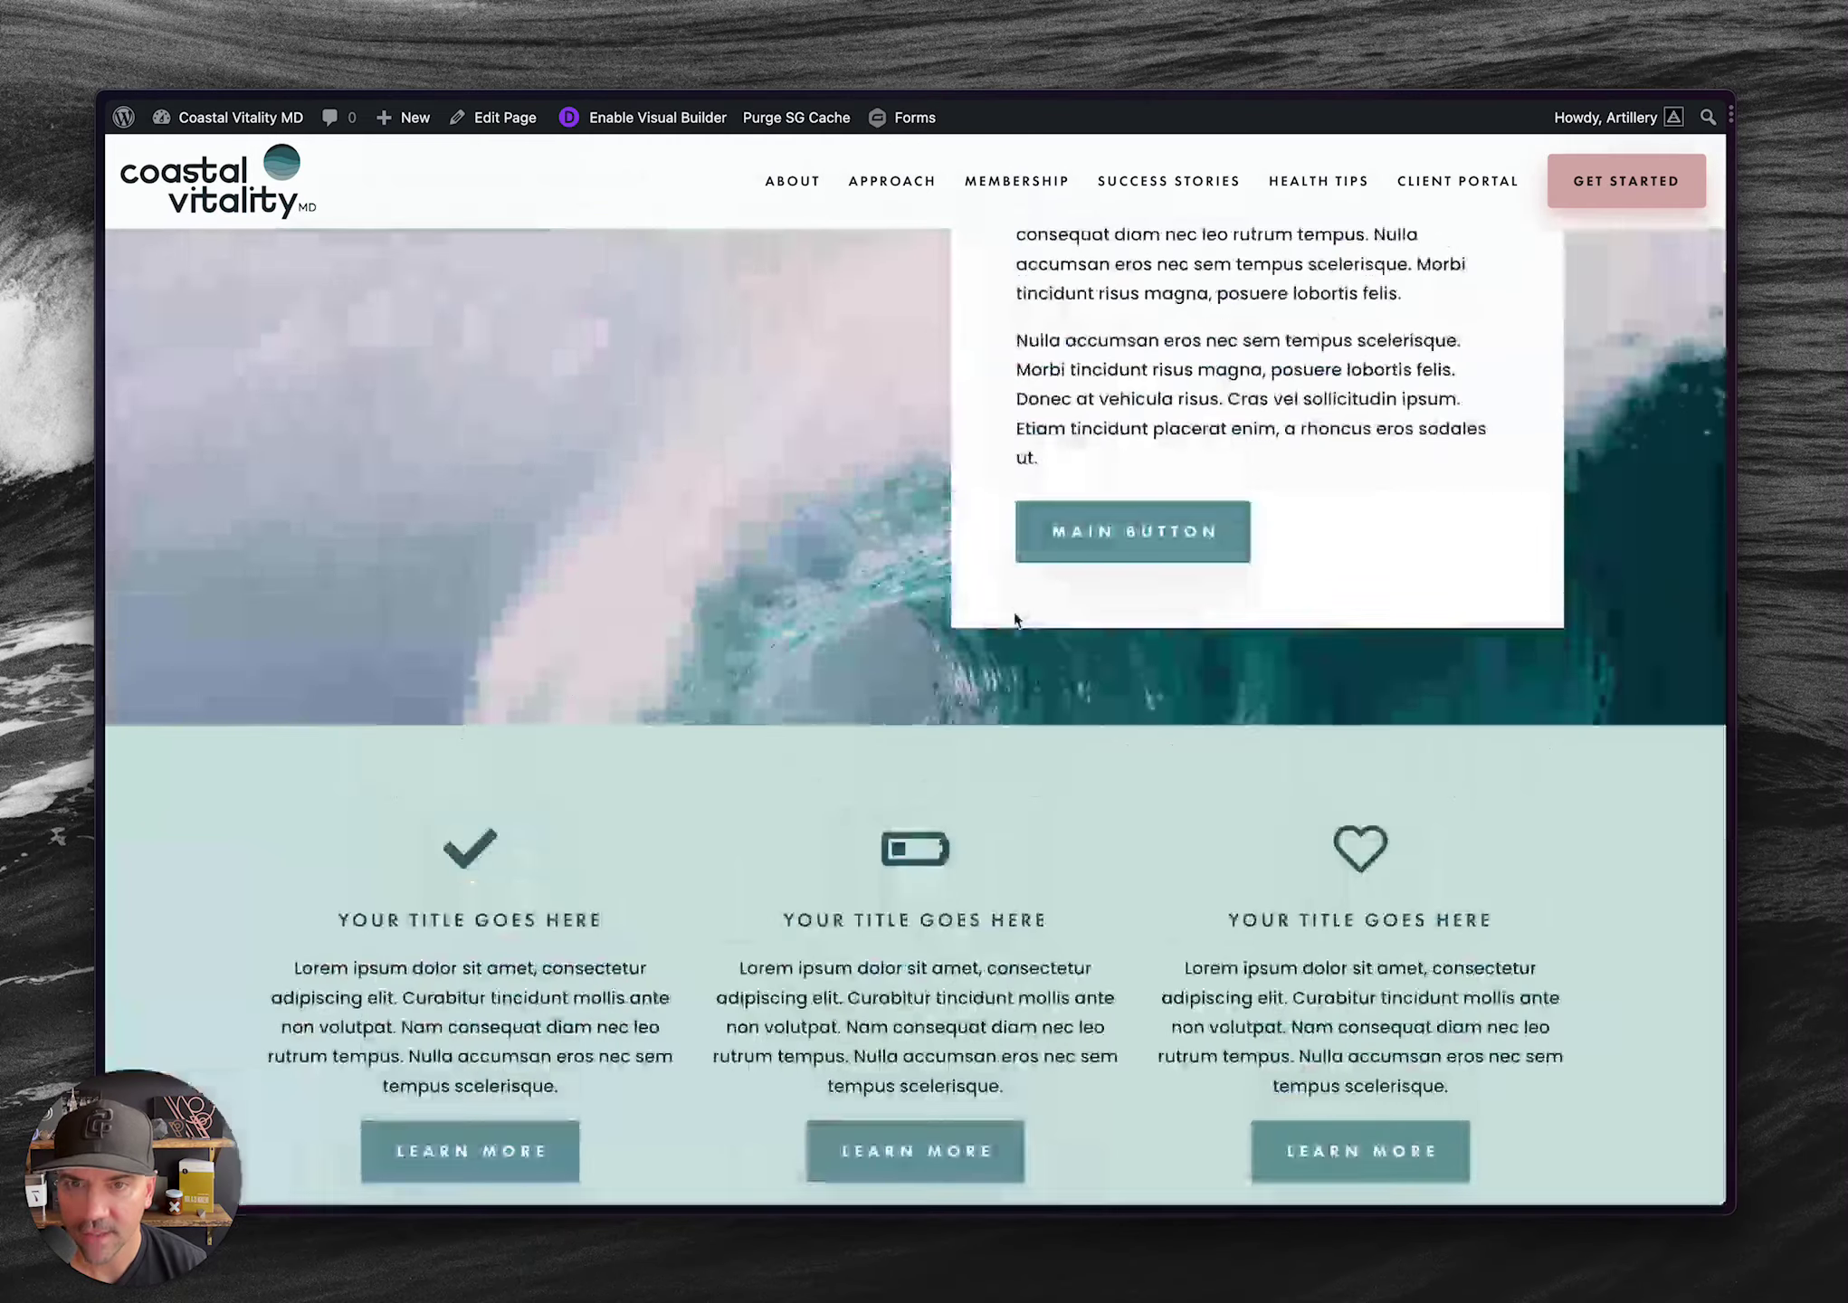
{"action": "scroll", "coordinate": [1017, 625], "scroll_direction": "down", "scroll_amount": 4}
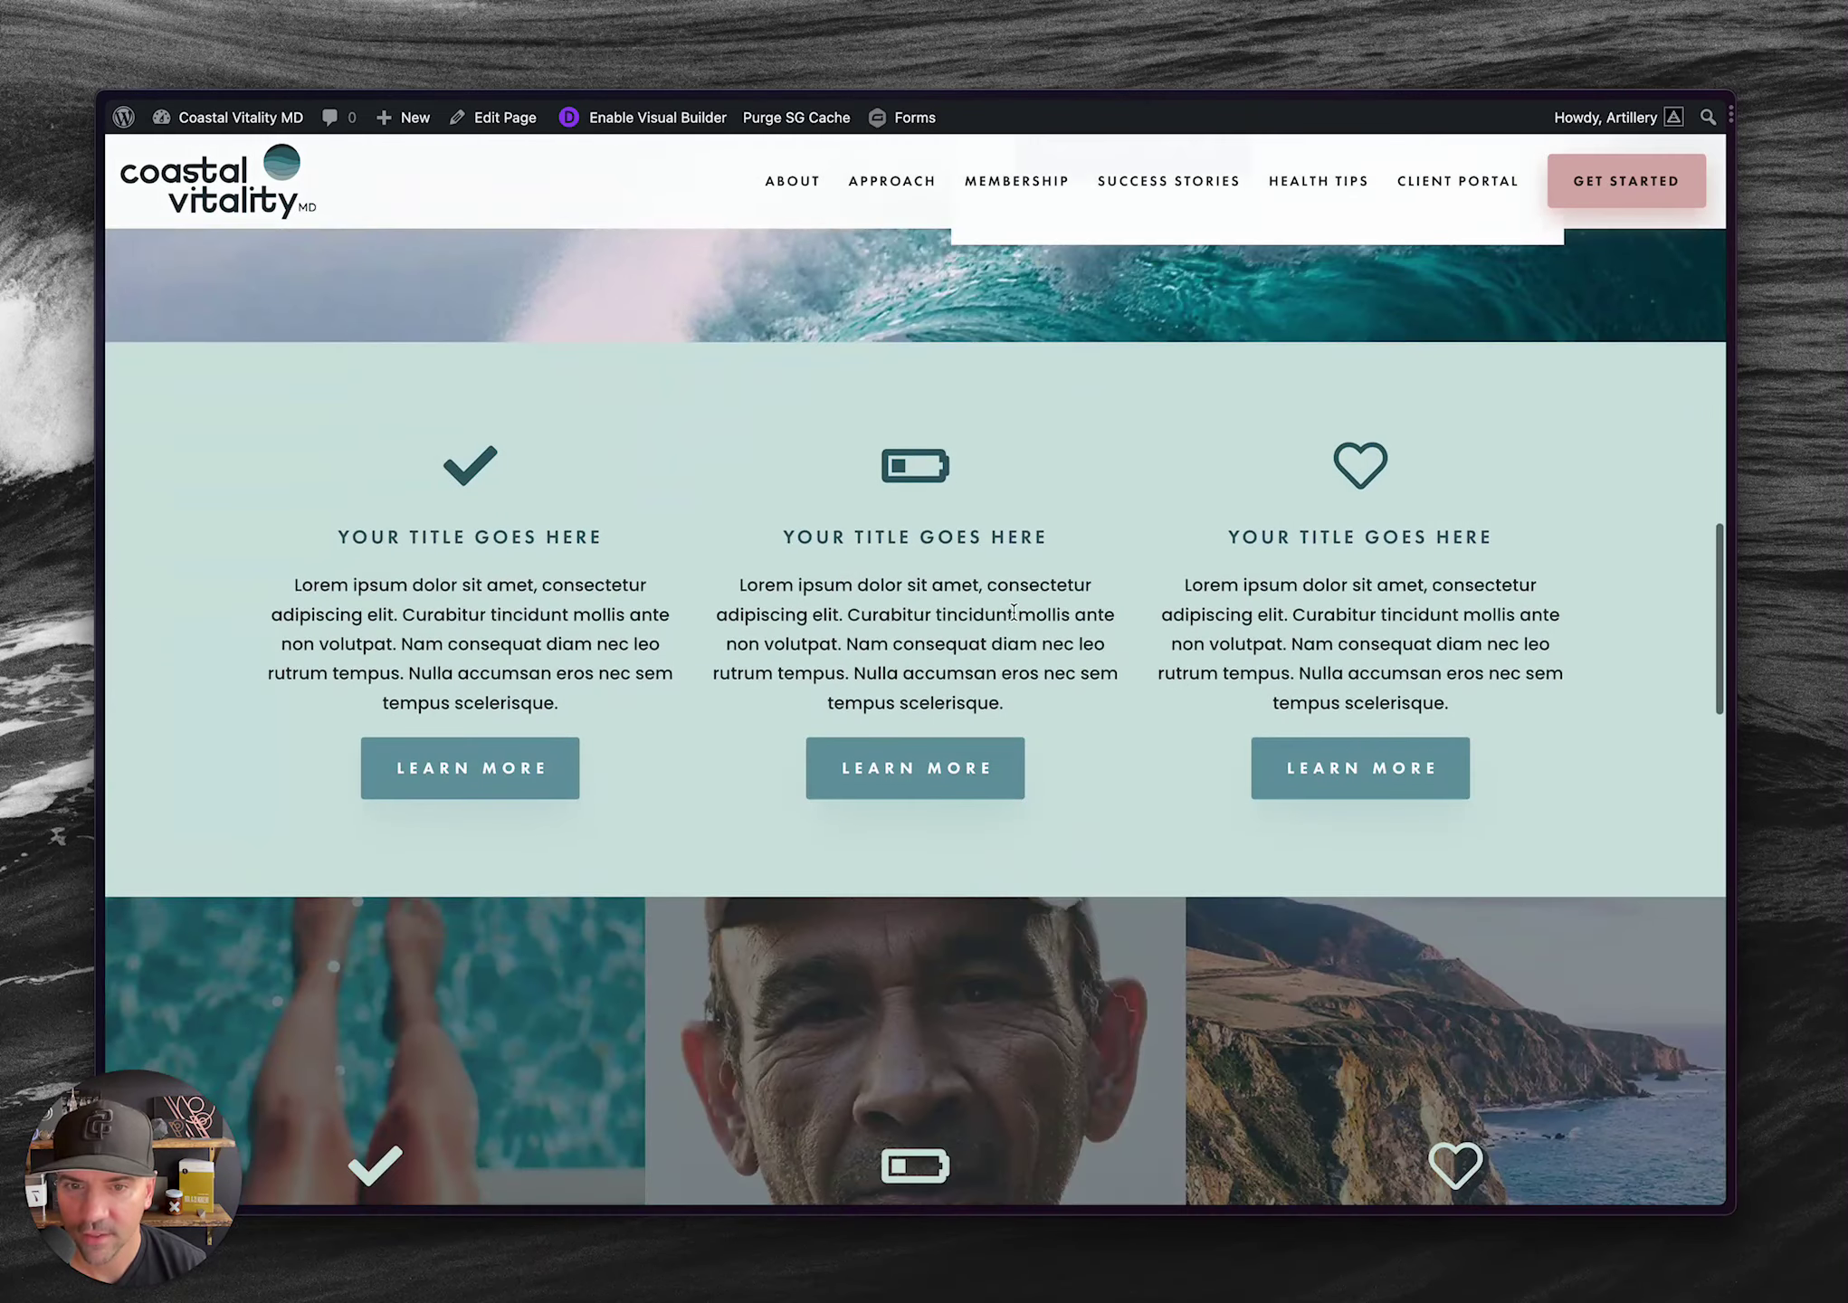
{"action": "scroll", "coordinate": [1017, 620], "scroll_direction": "down", "scroll_amount": 10}
{"action": "scroll", "coordinate": [1015, 620], "scroll_direction": "up", "scroll_amount": 15}
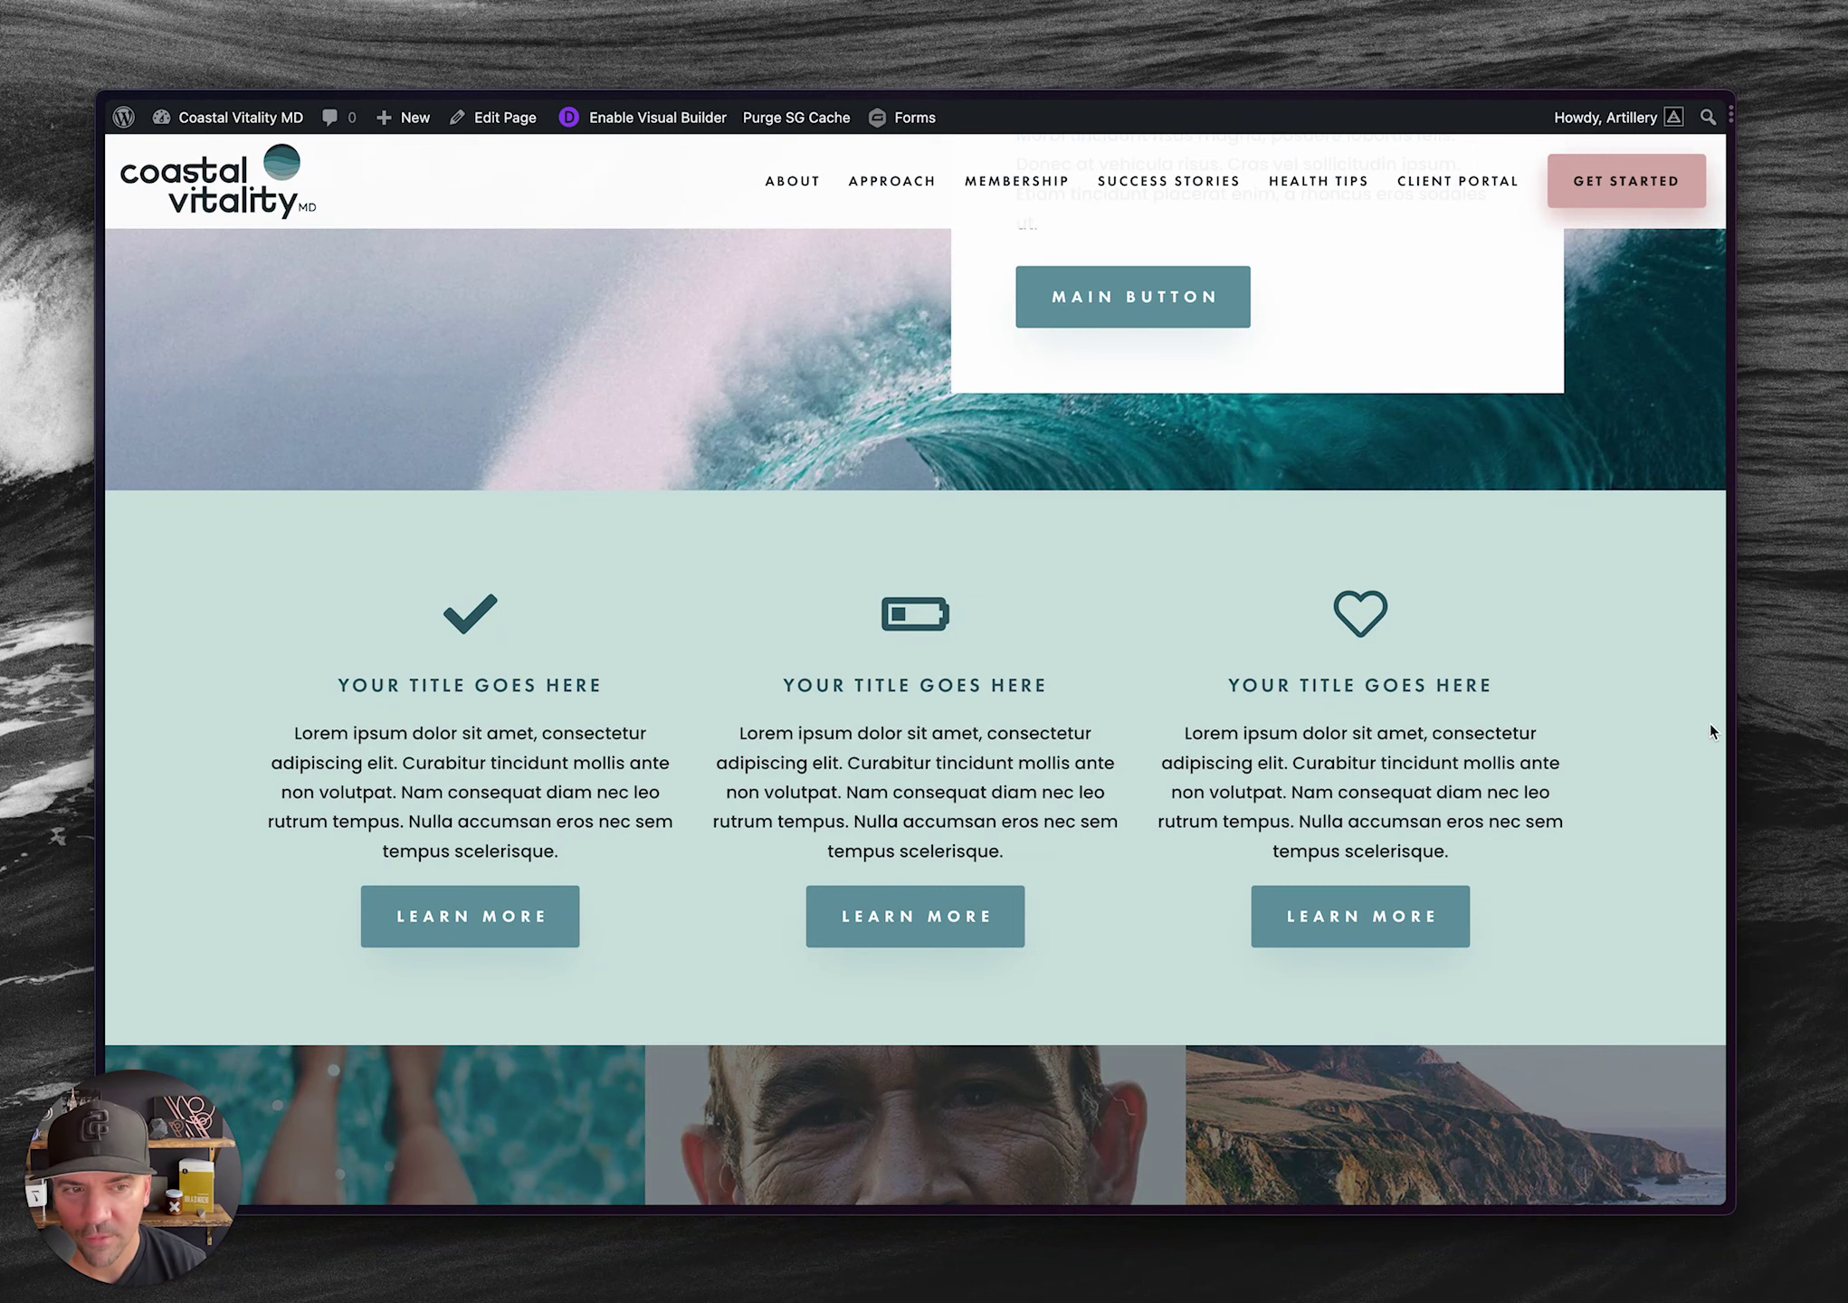
{"action": "left_click_drag", "start_coordinate": [1733, 726], "coordinate": [1778, 764]}
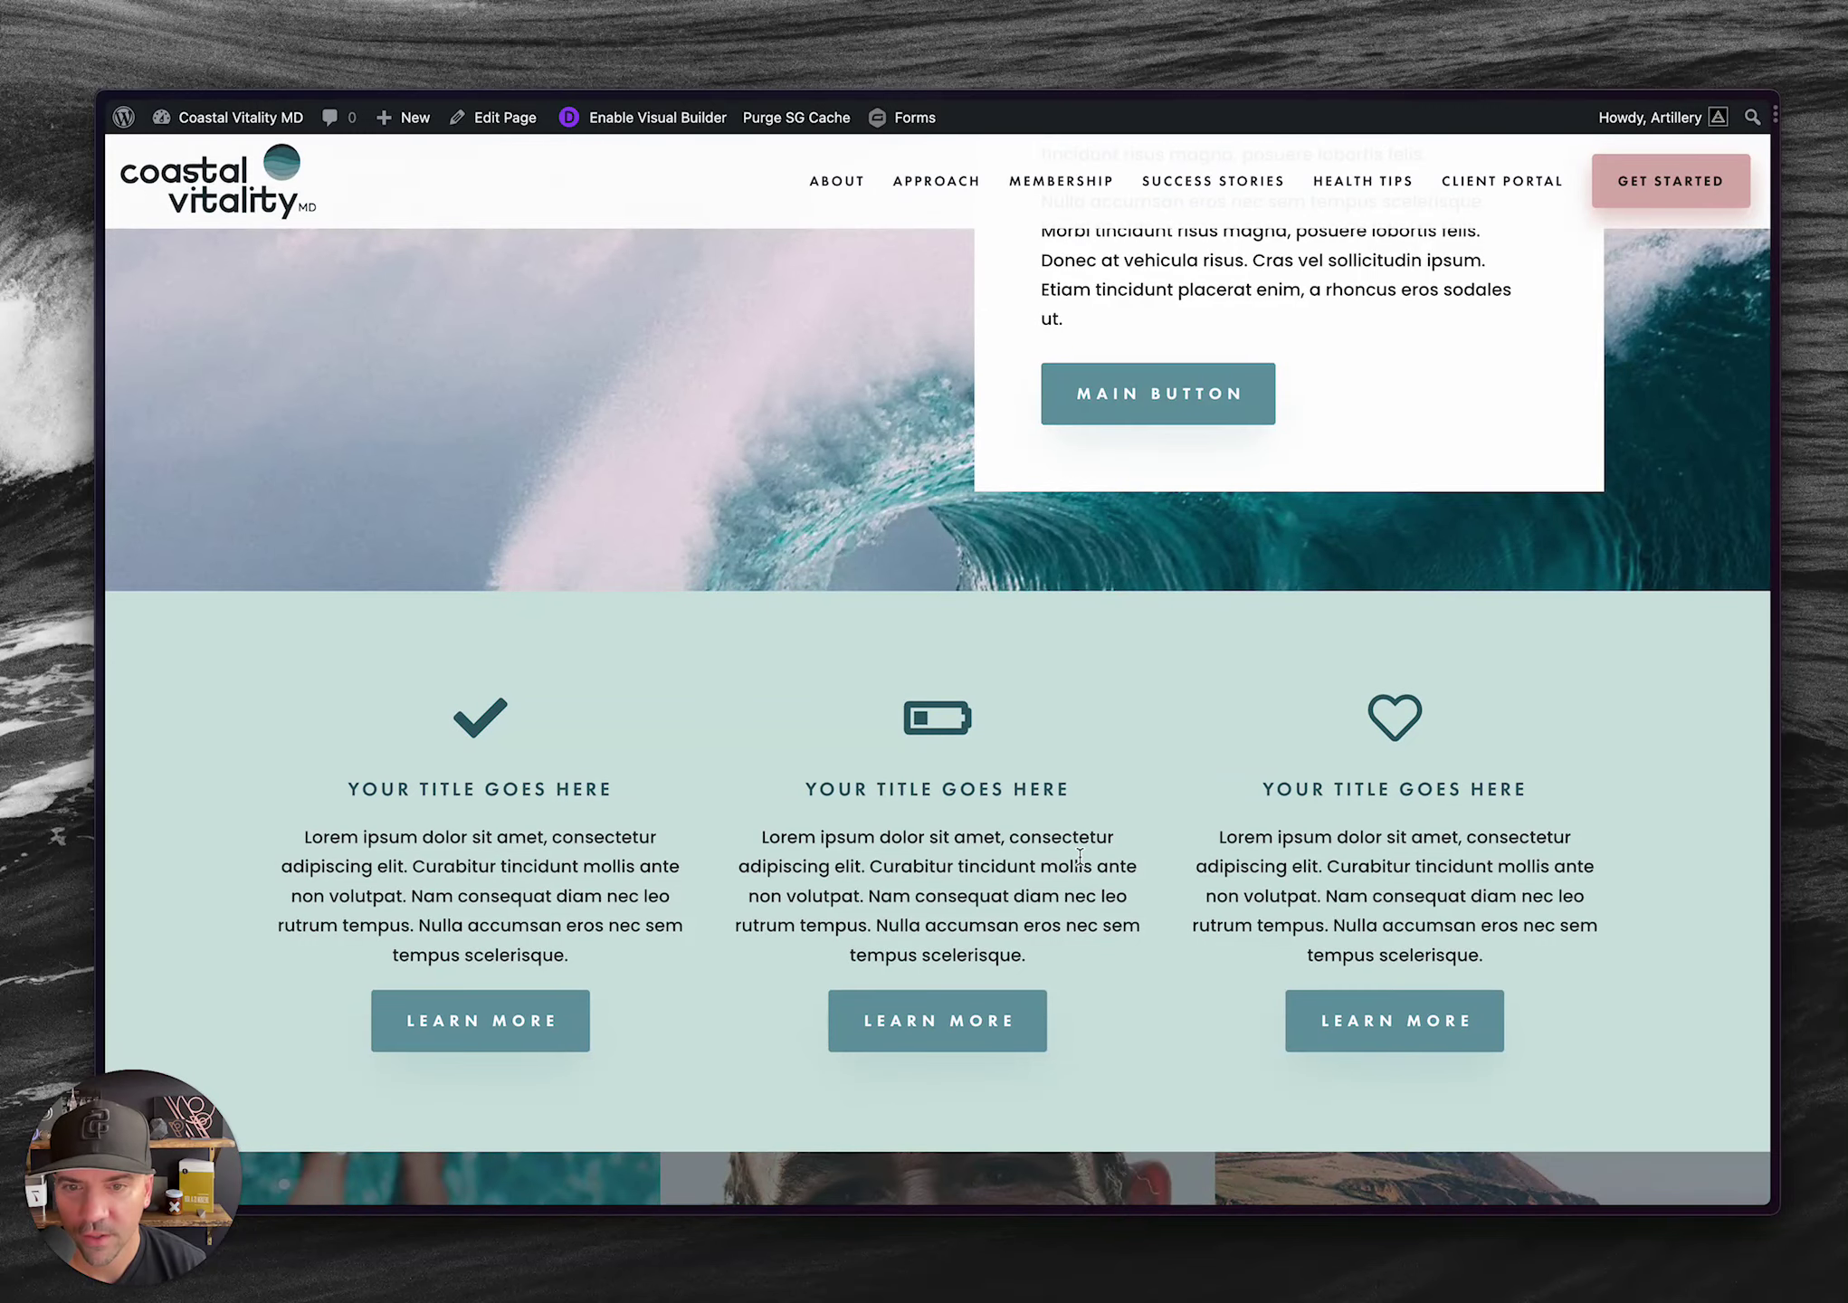
{"action": "scroll", "coordinate": [1080, 856], "scroll_direction": "down", "scroll_amount": 10}
{"action": "scroll", "coordinate": [1080, 856], "scroll_direction": "down", "scroll_amount": 8}
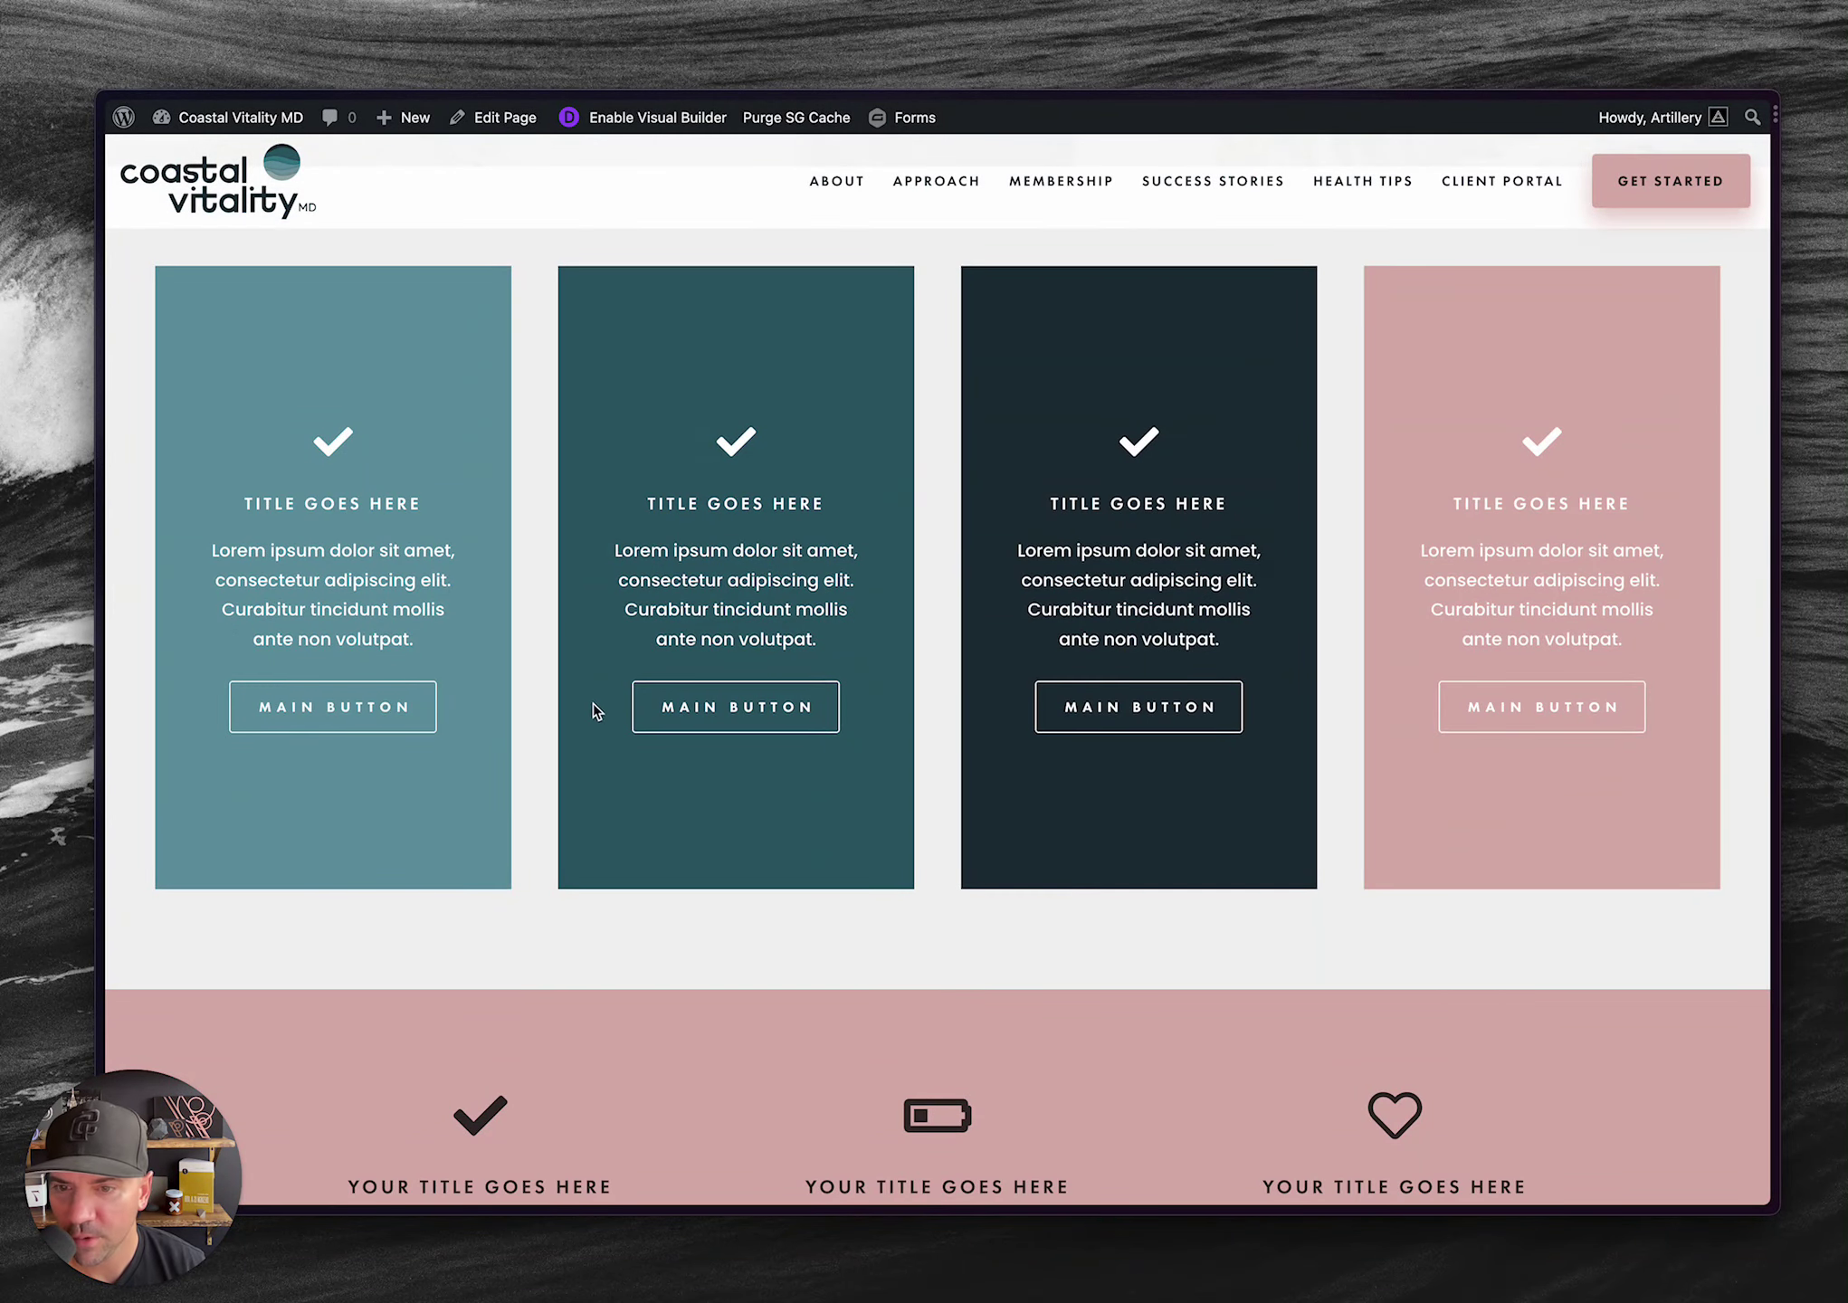
{"action": "scroll", "coordinate": [993, 577], "scroll_direction": "down", "scroll_amount": 6}
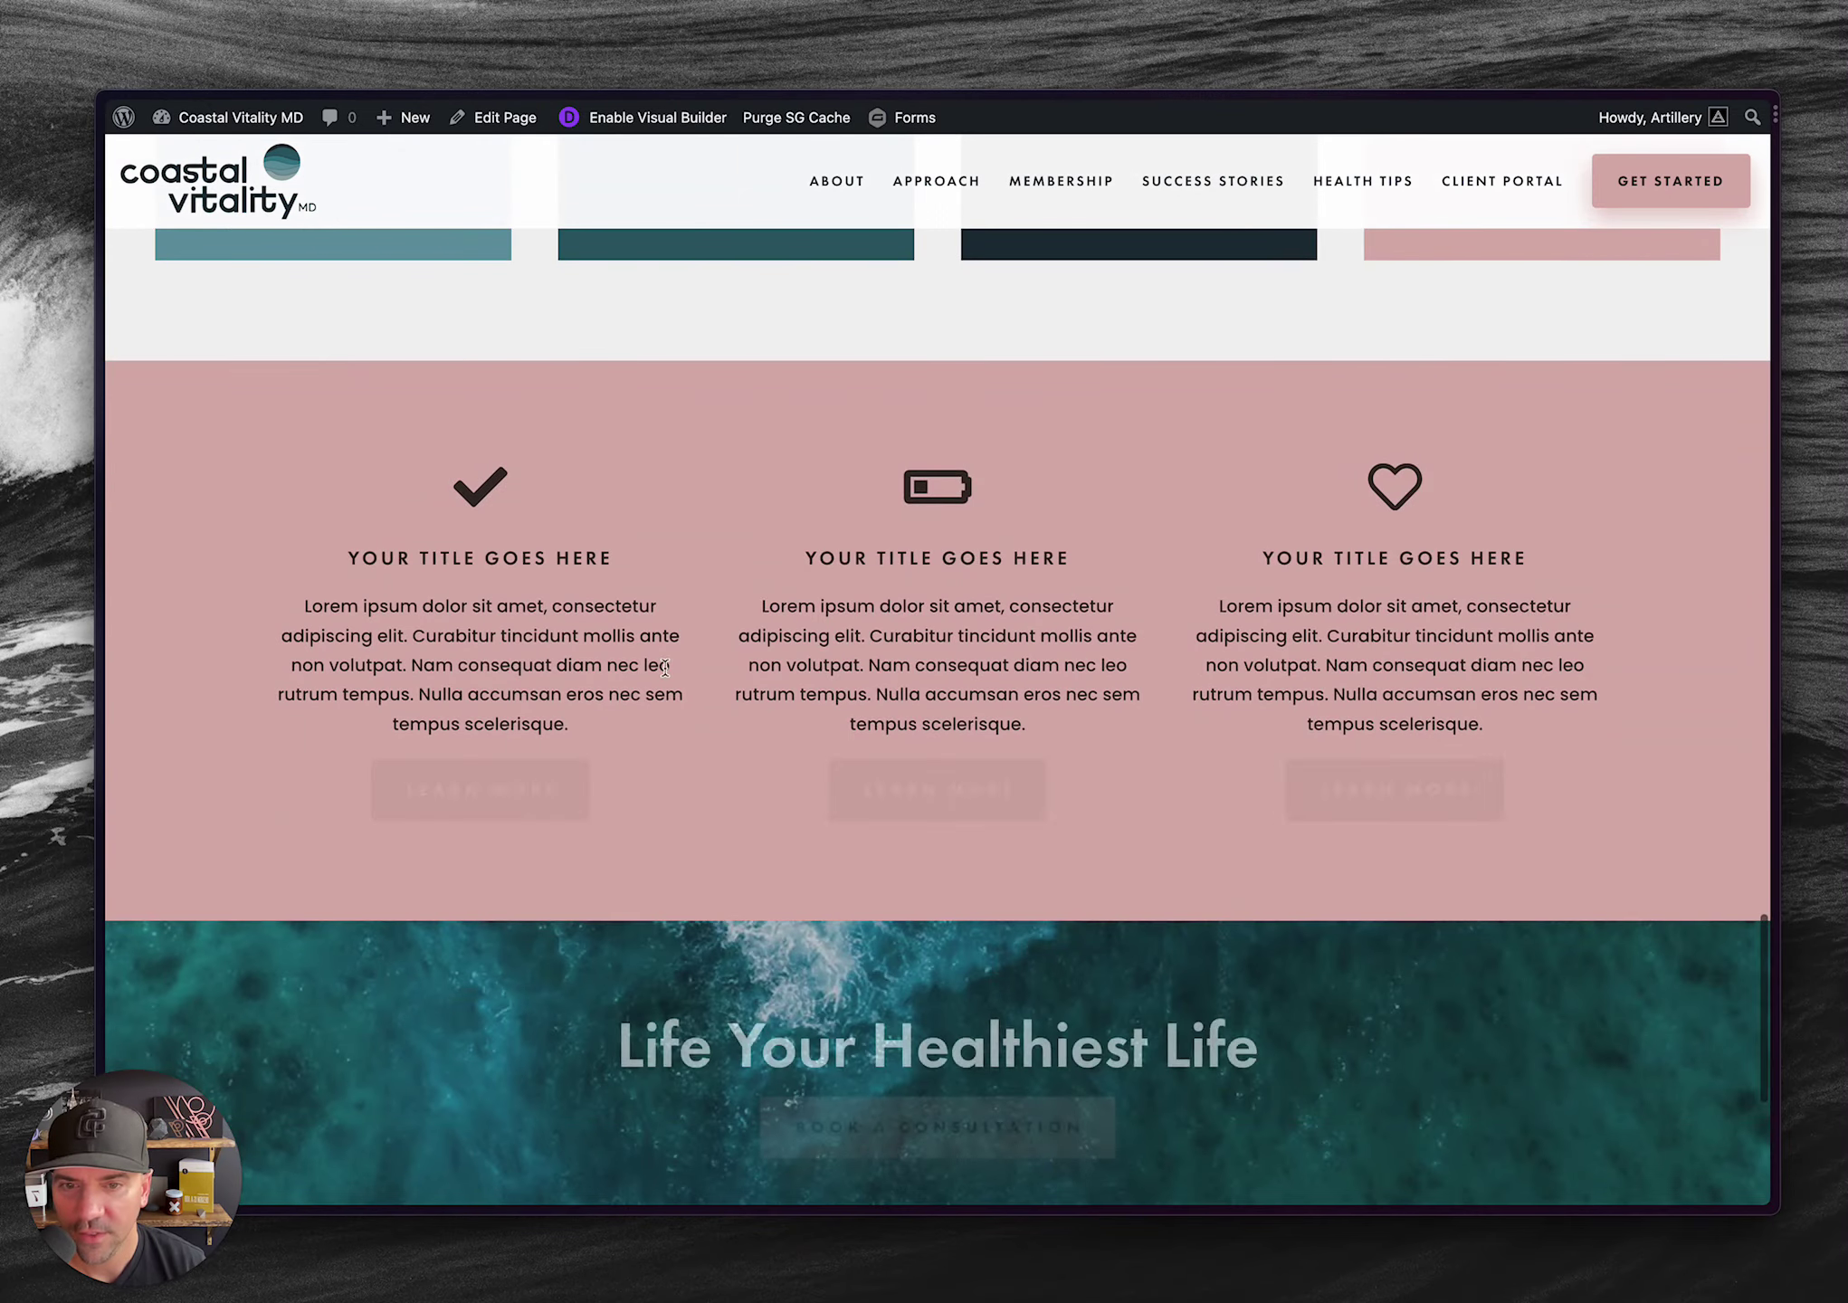
{"action": "scroll", "coordinate": [888, 628], "scroll_direction": "up", "scroll_amount": 15}
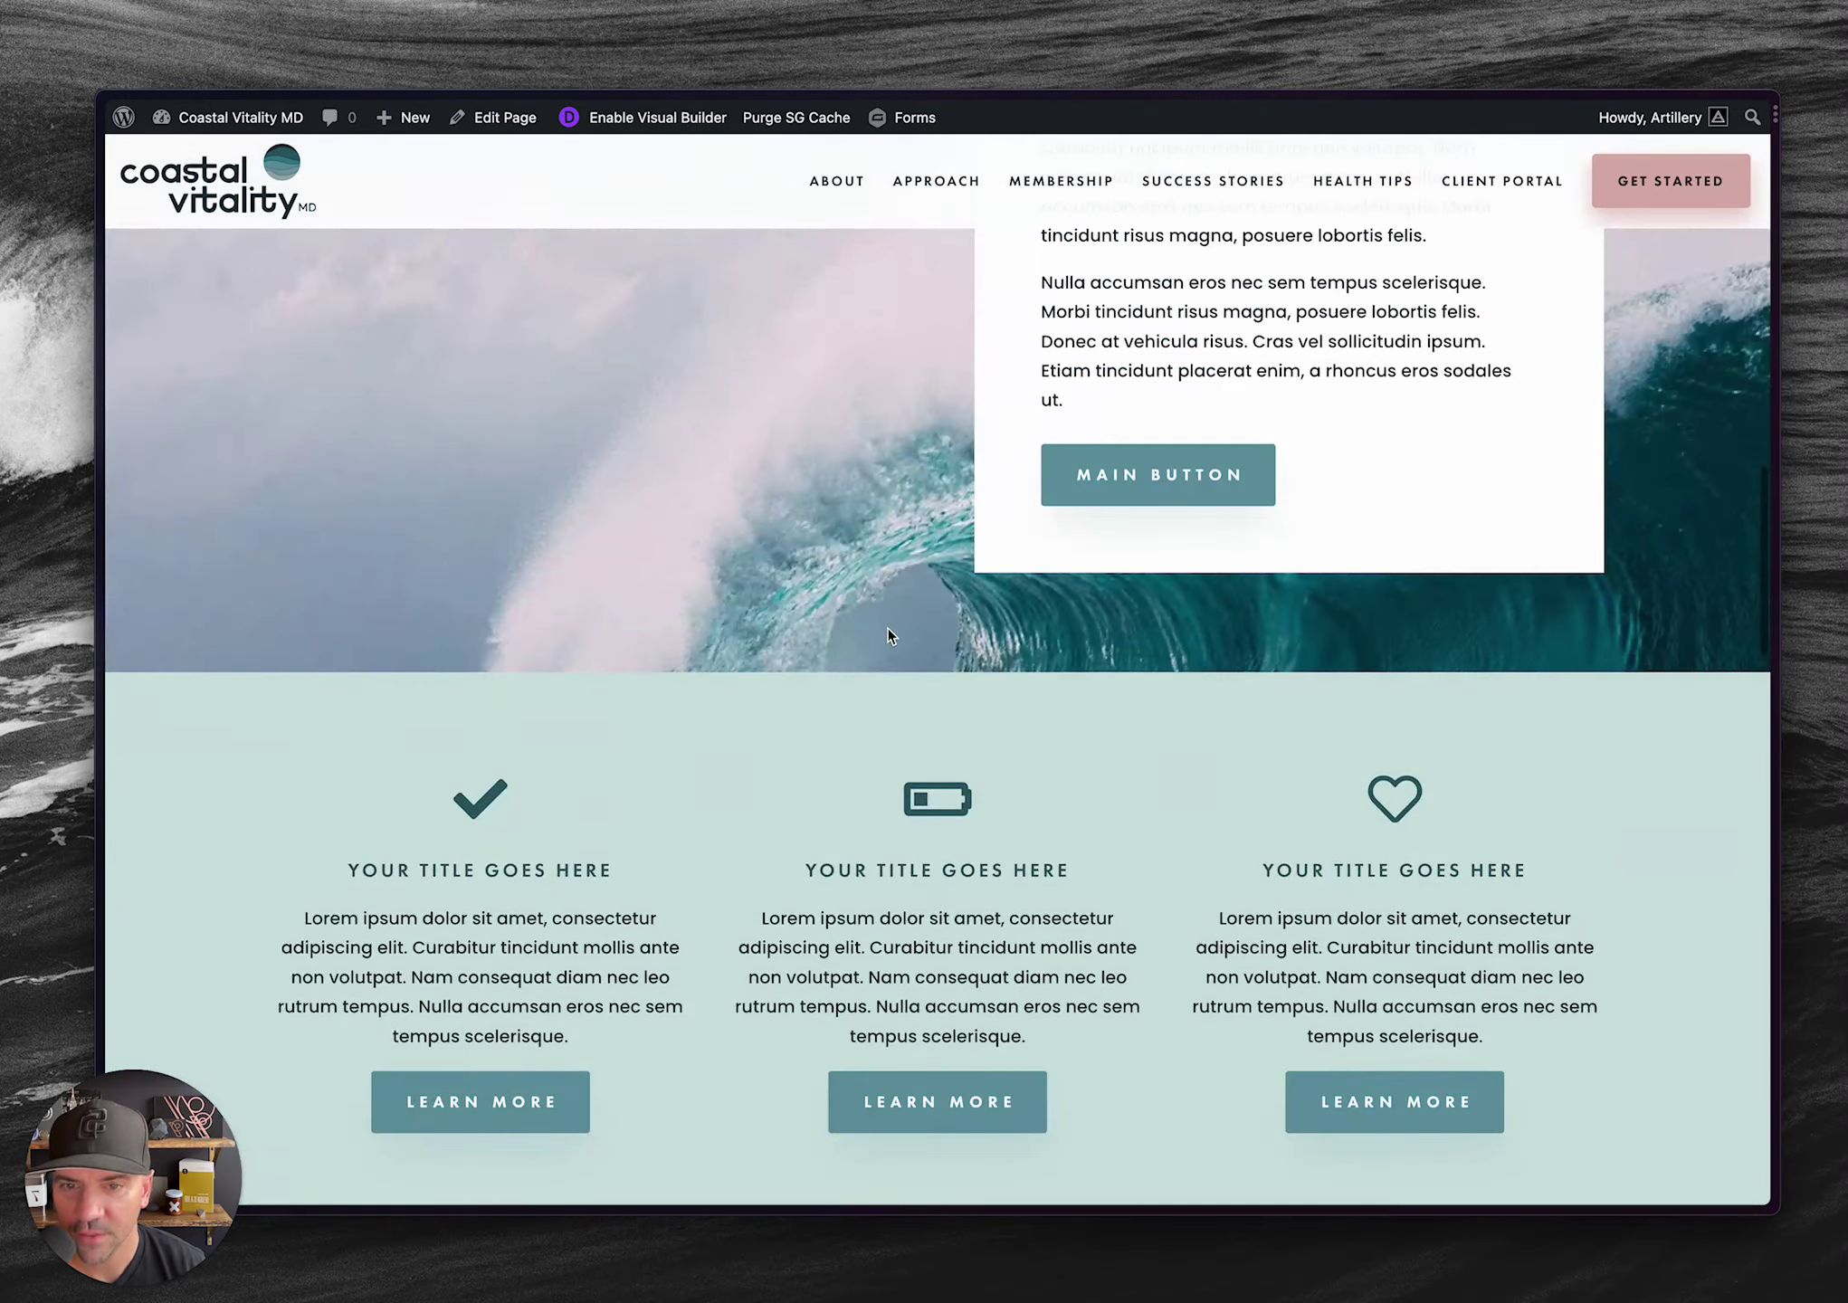
{"action": "scroll", "coordinate": [955, 854], "scroll_direction": "down", "scroll_amount": 10}
{"action": "scroll", "coordinate": [955, 854], "scroll_direction": "down", "scroll_amount": 8}
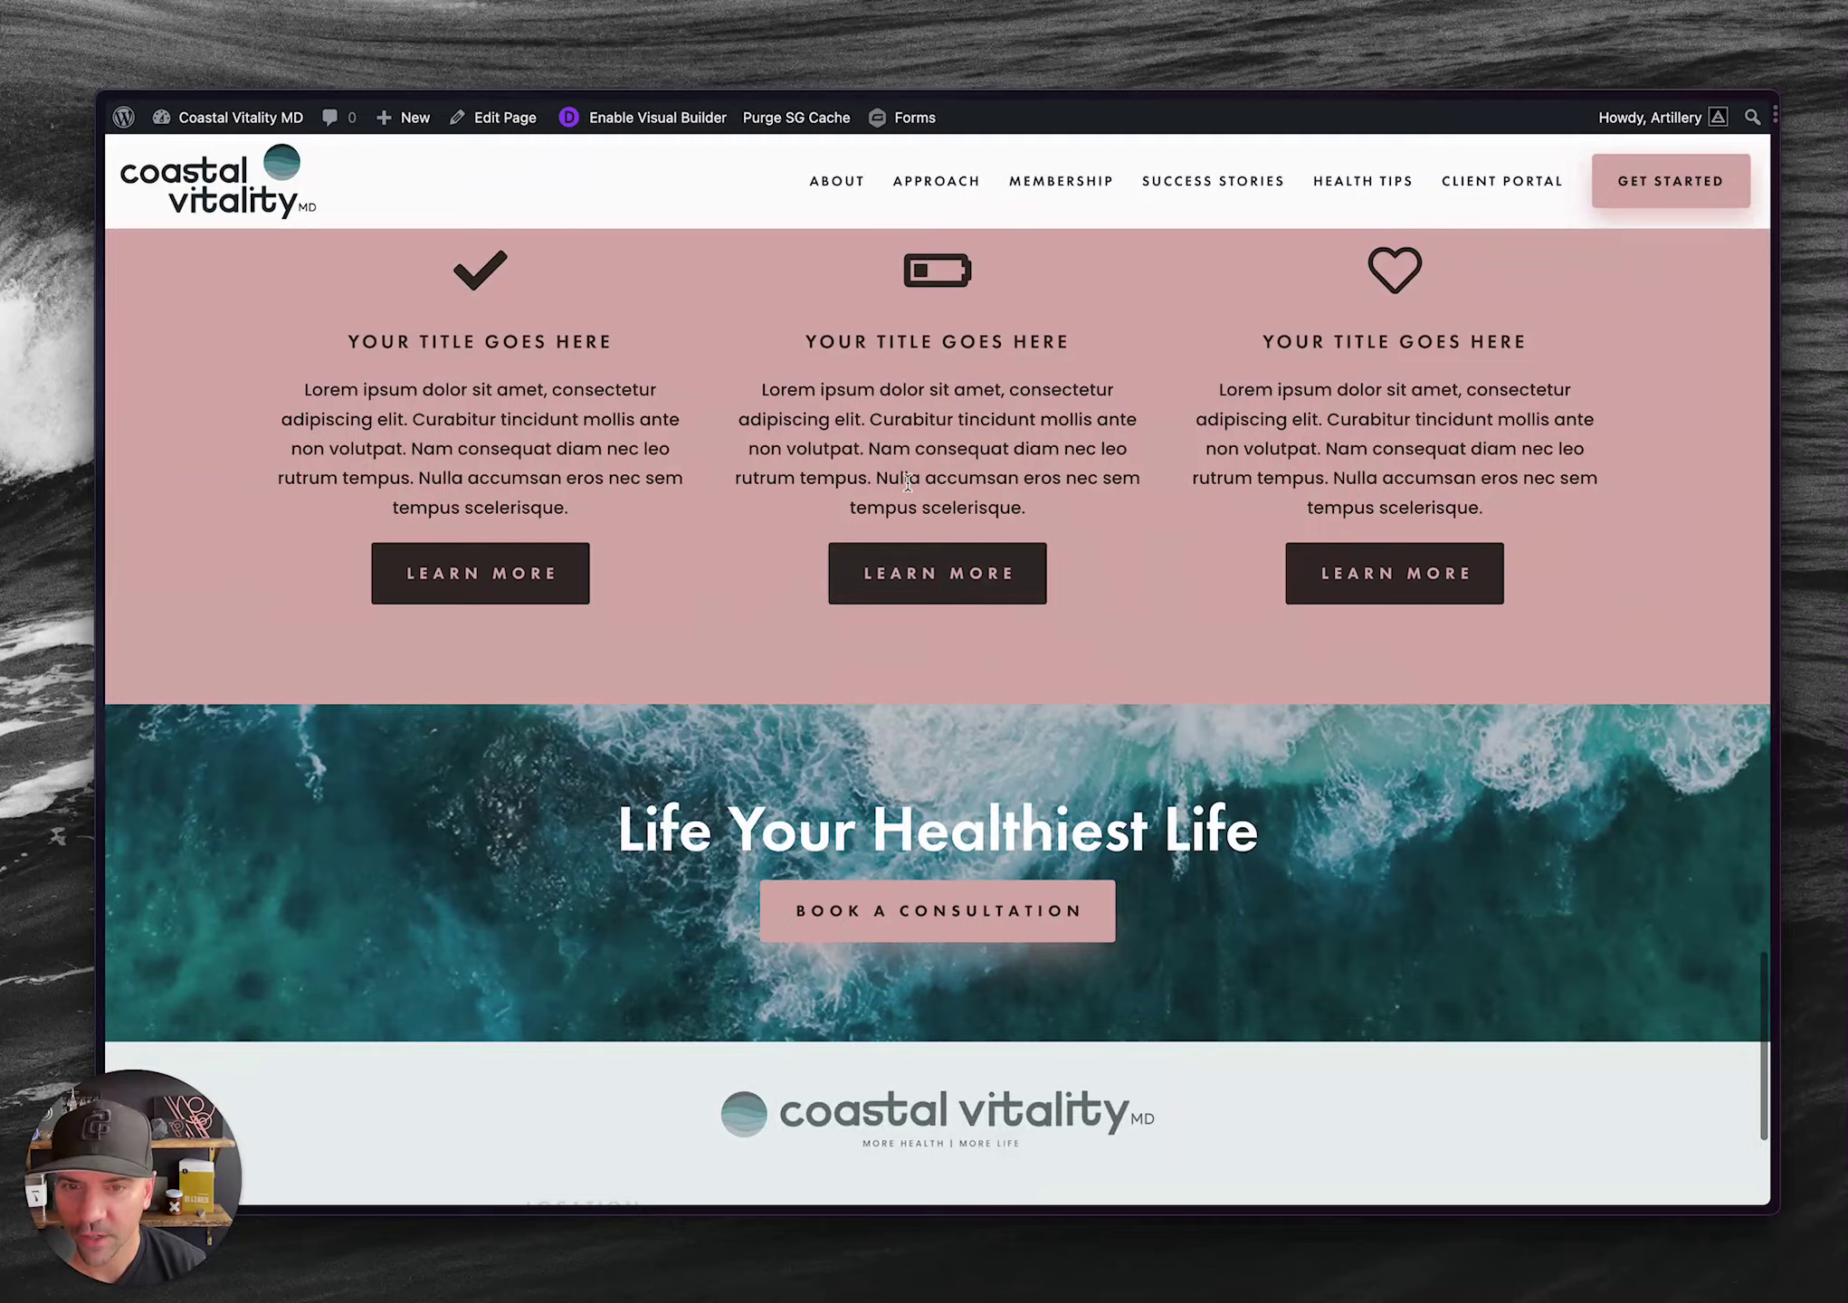
{"action": "scroll", "coordinate": [940, 541], "scroll_direction": "up", "scroll_amount": 20}
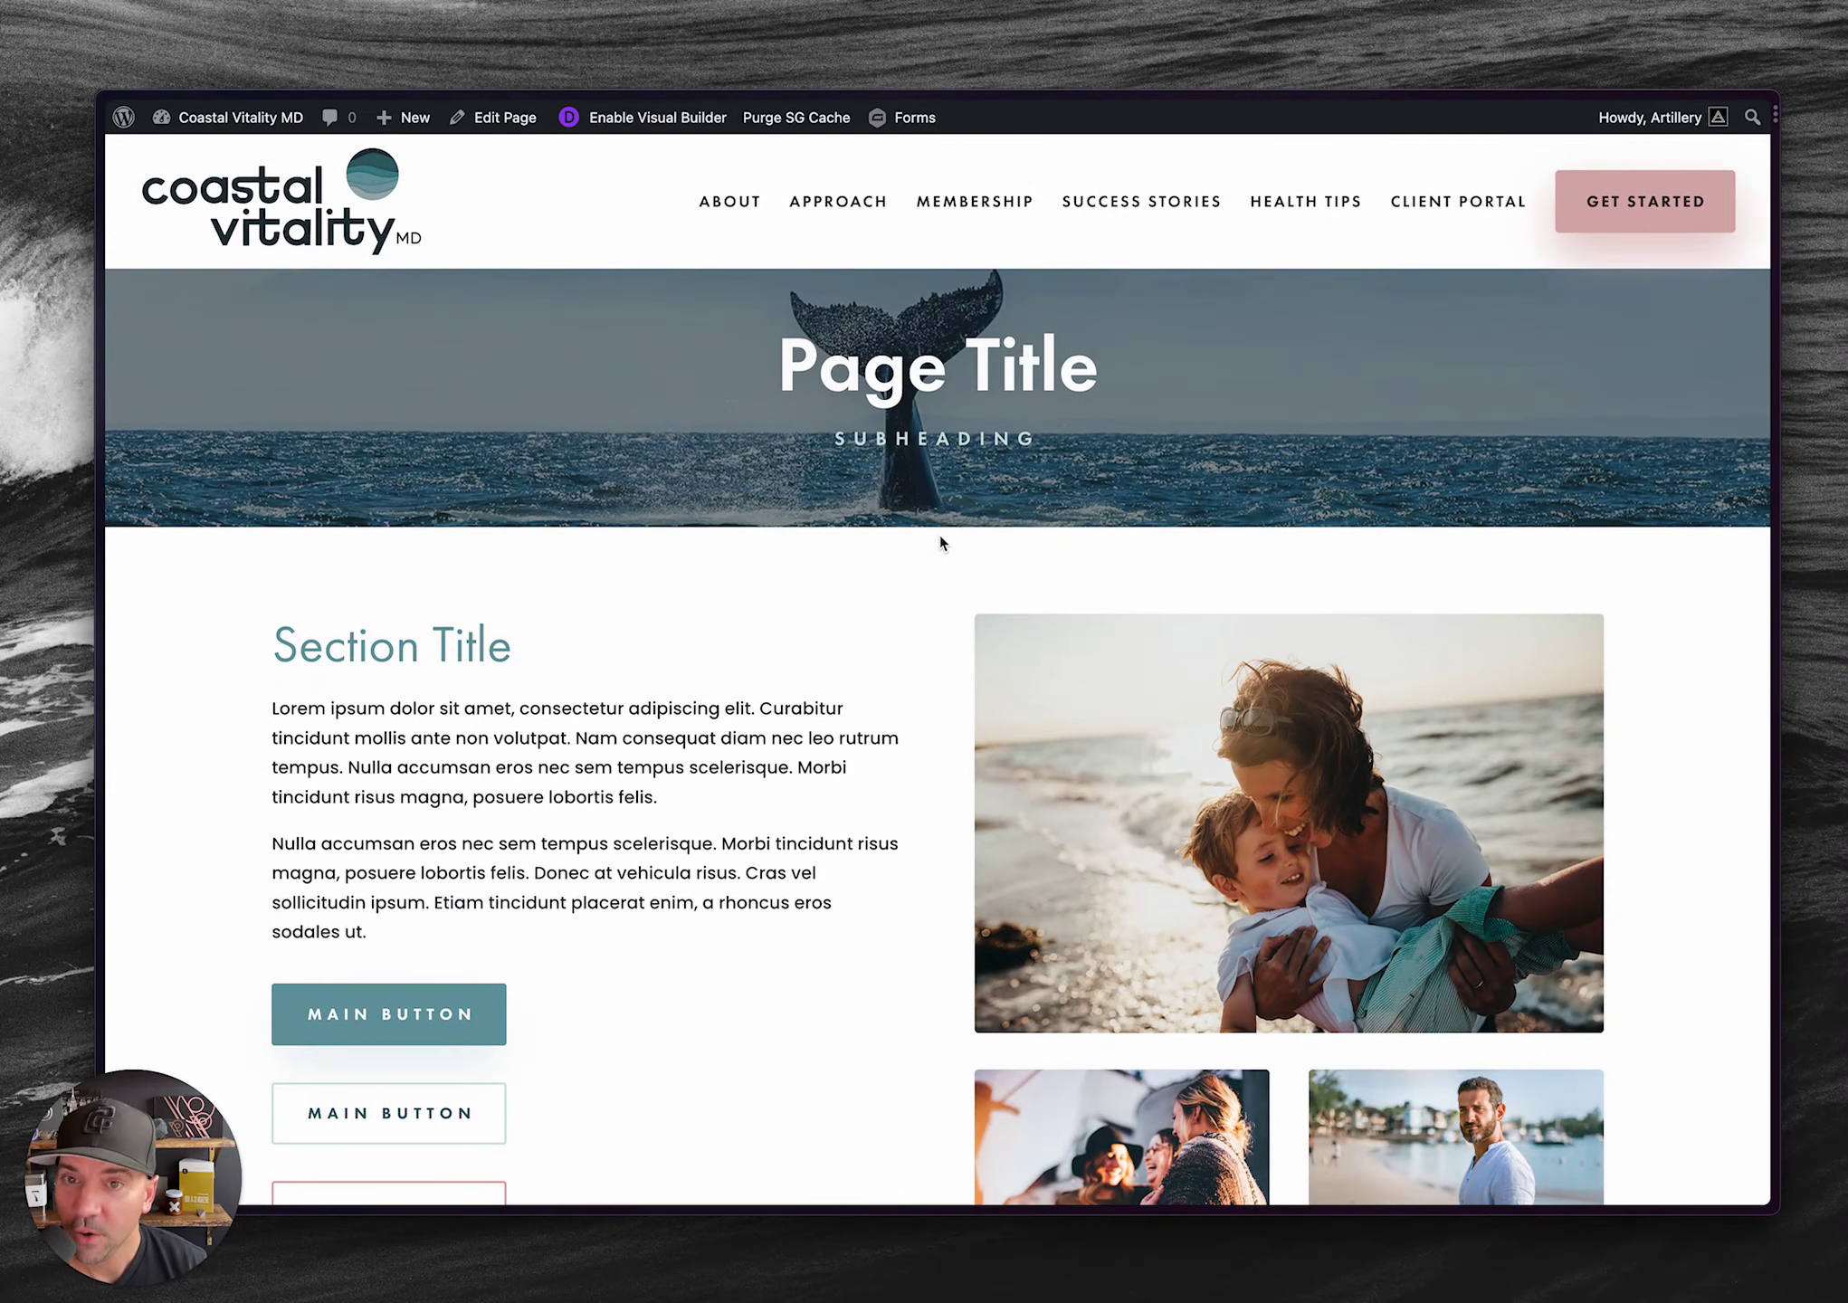
{"action": "key", "text": "ctrl+Tab"}
{"action": "key", "text": "ctrl+Tab"}
{"action": "key", "text": "ctrl+Tab"}
{"action": "key", "text": "ctrl+Tab"}
{"action": "key", "text": "ctrl+Tab"}
{"action": "key", "text": "ctrl+Tab"}
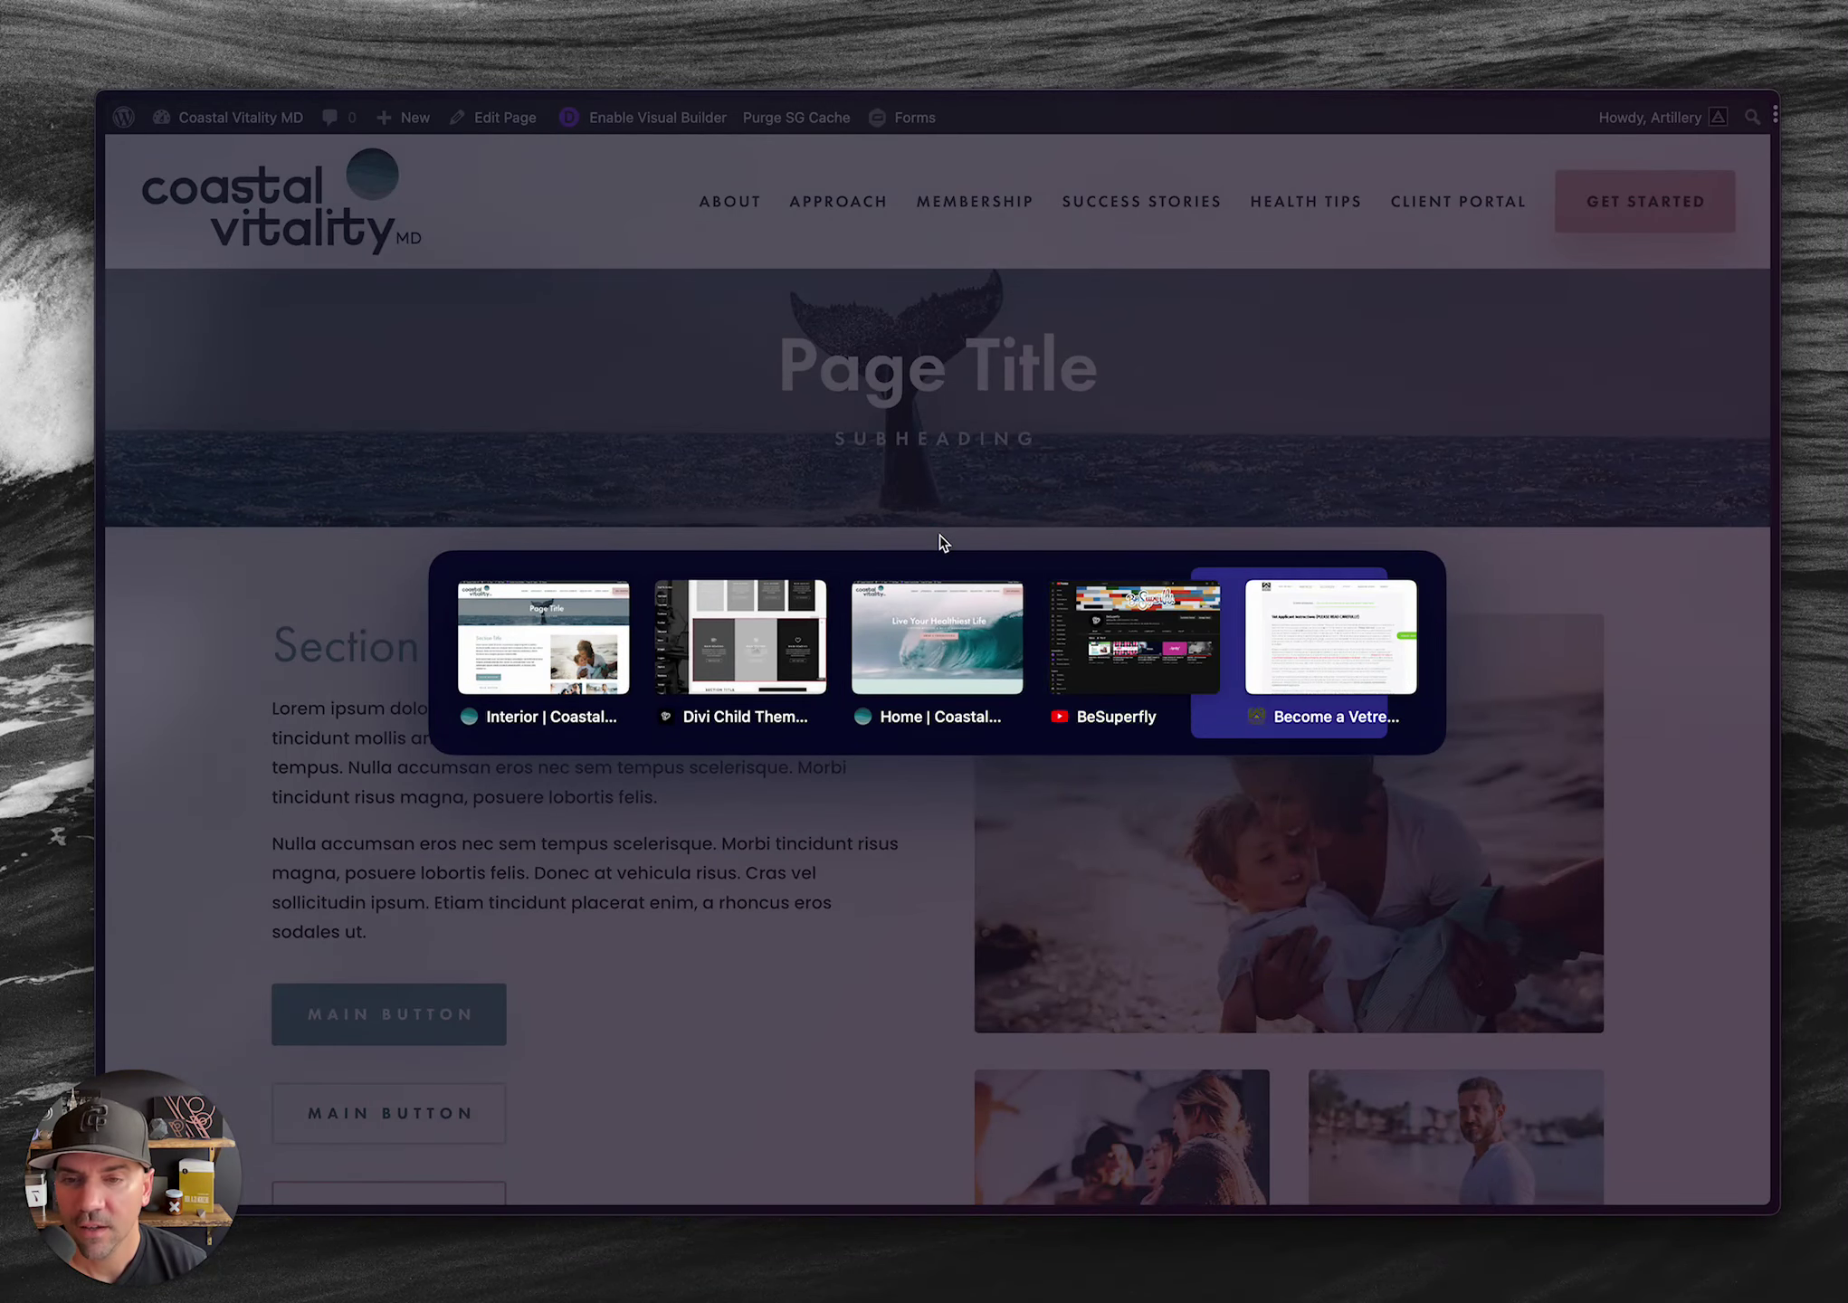
- Start over and reload the builder with the Wireframe Kit theme
{"action": "scroll", "coordinate": [976, 427], "scroll_direction": "up", "scroll_amount": 4}
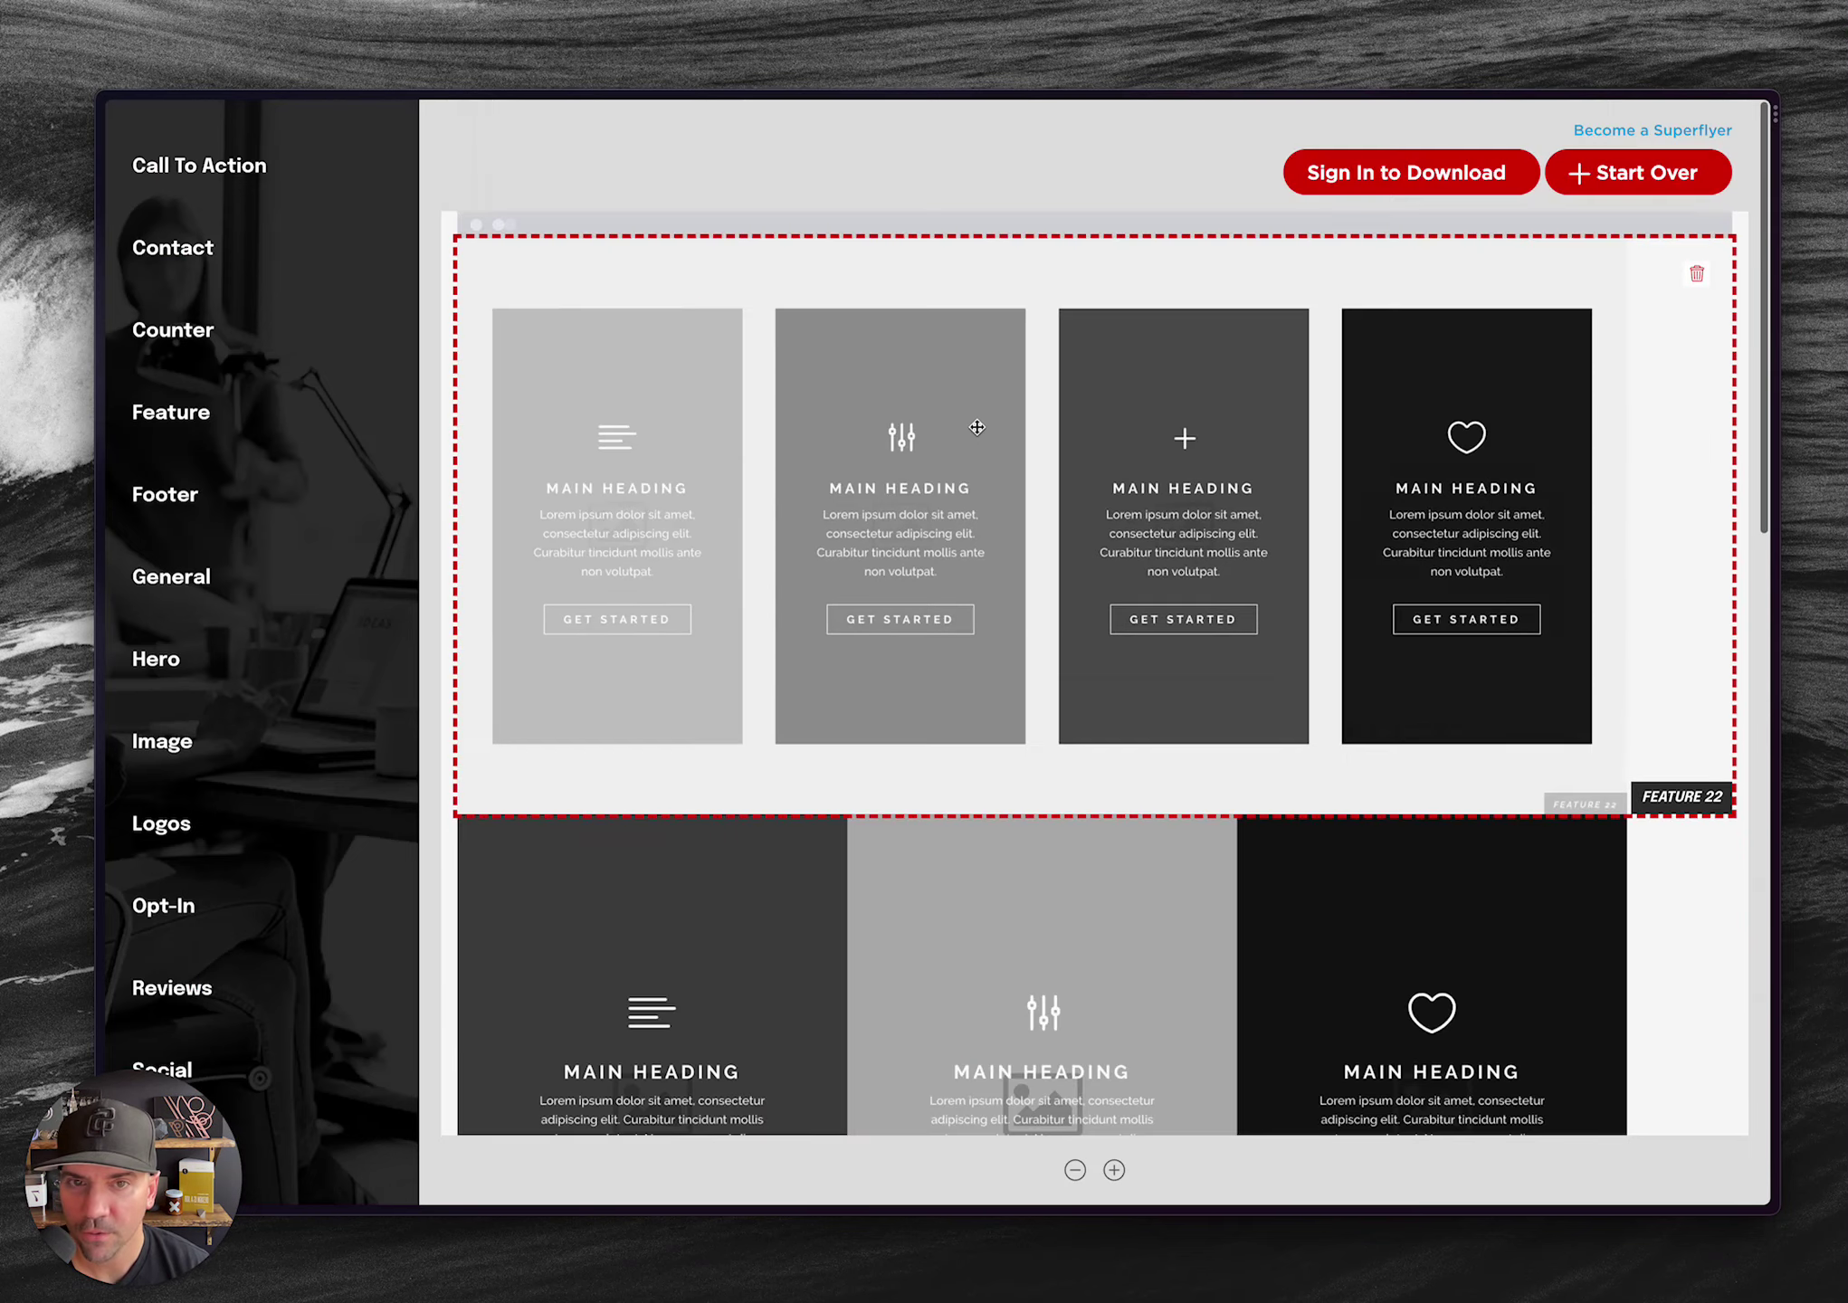
{"action": "left_click", "coordinate": [1663, 176]}
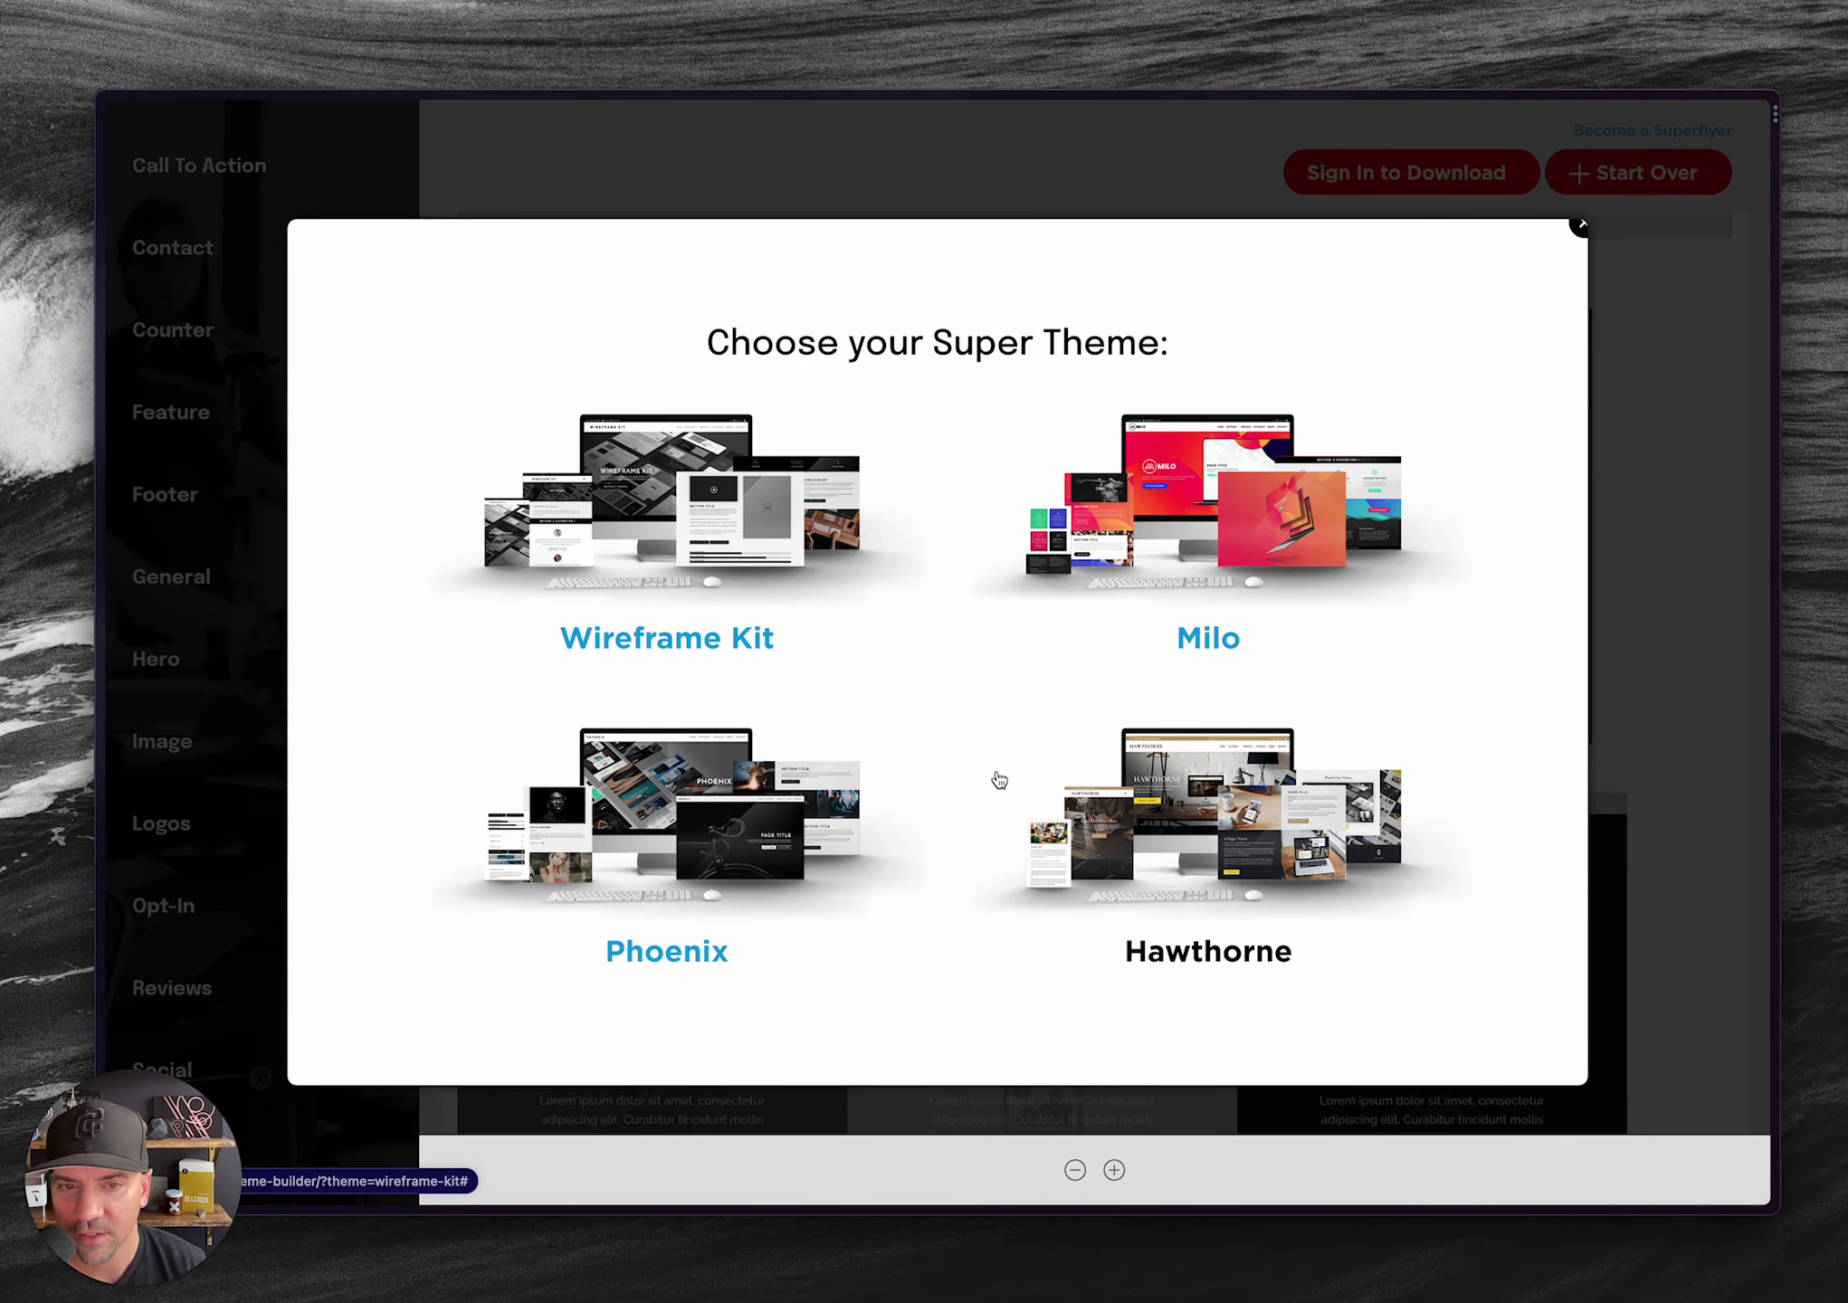
{"action": "left_click", "coordinate": [670, 522]}
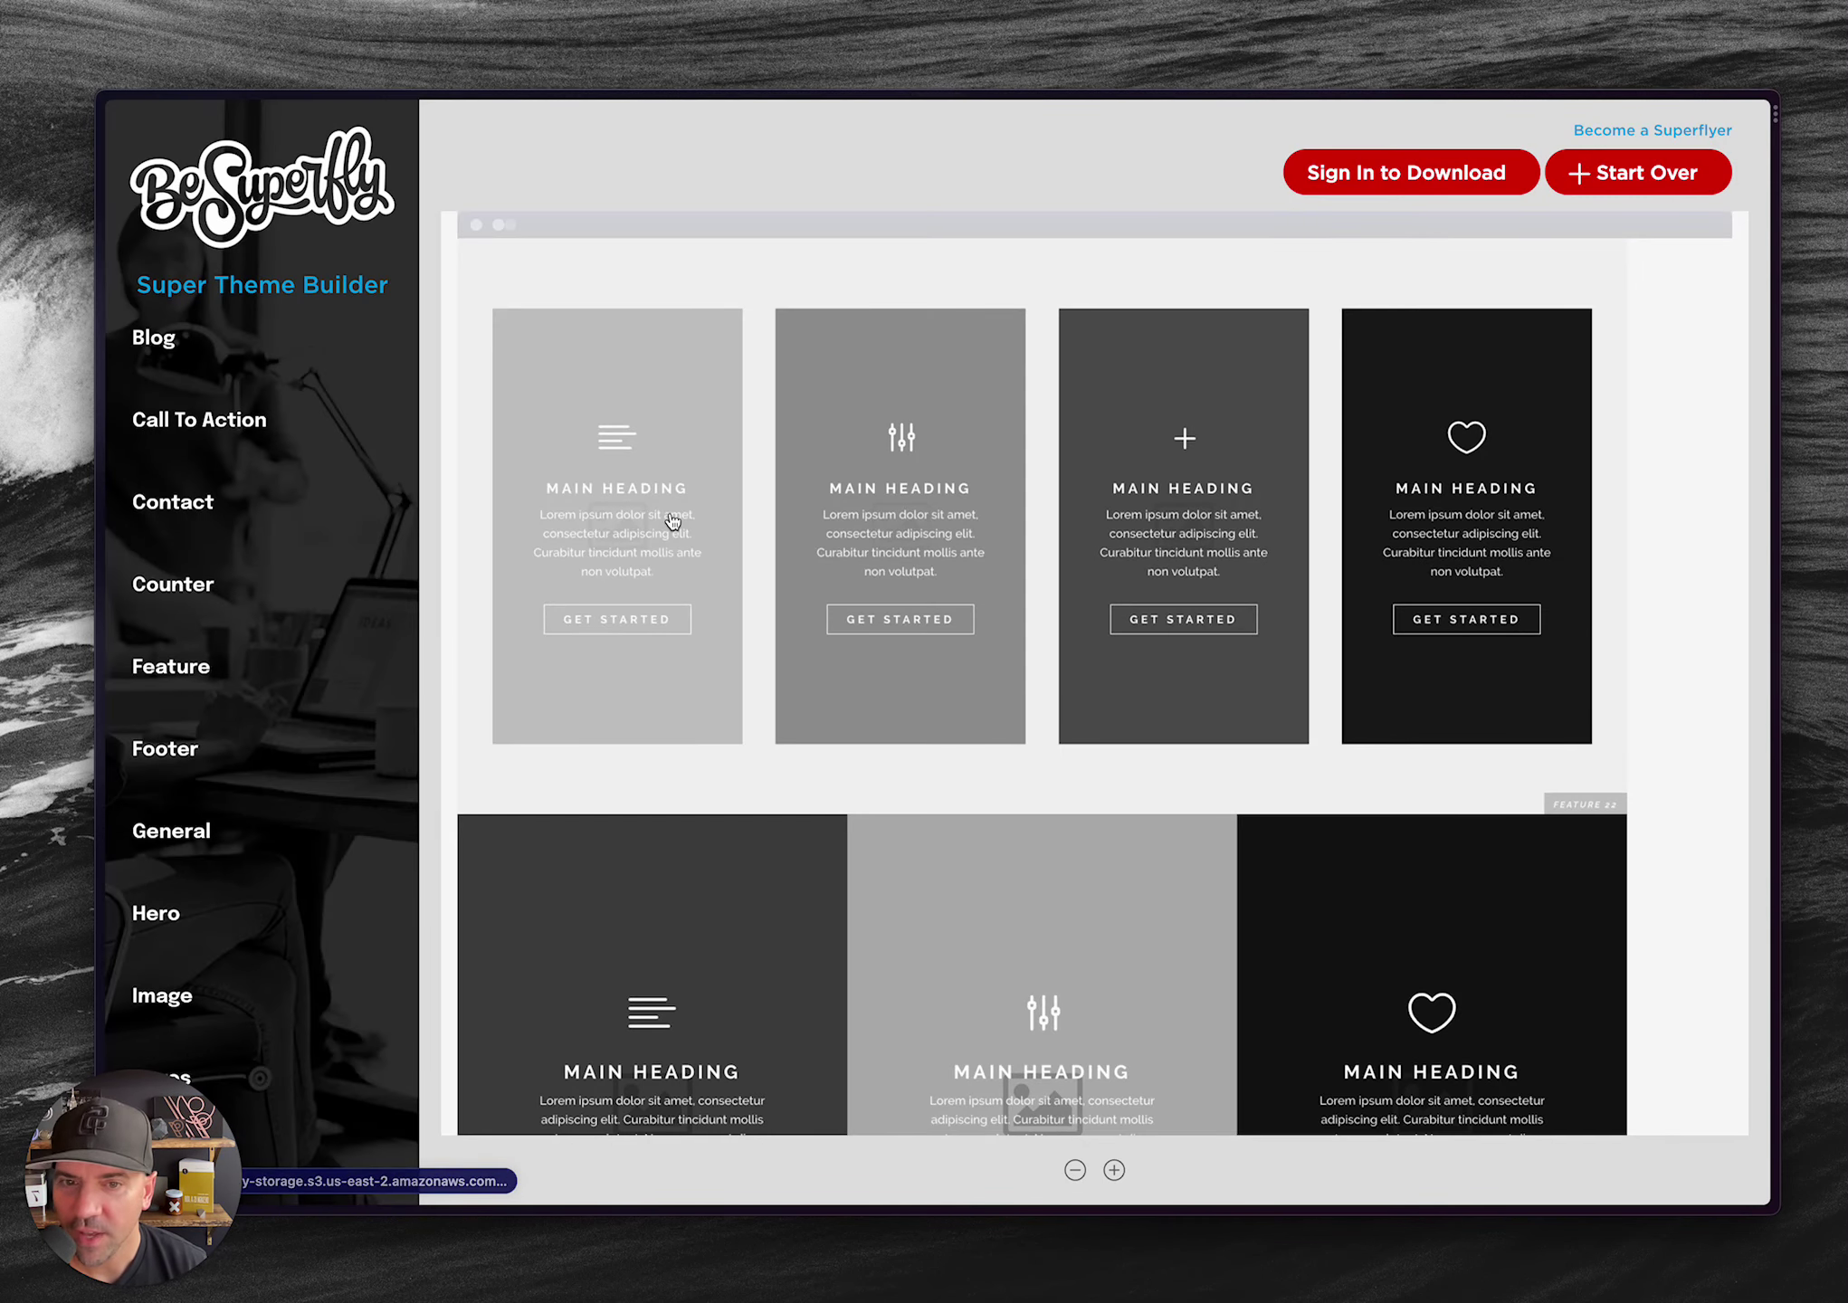